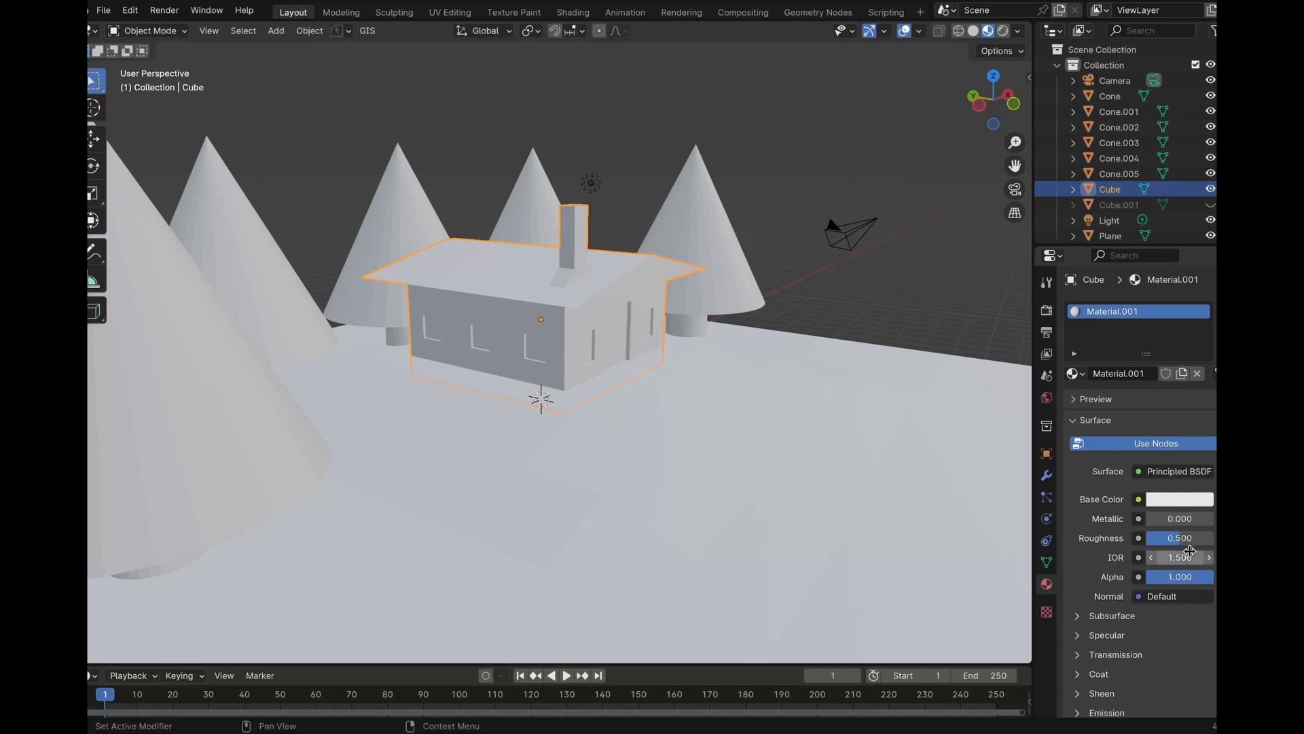
Examine the Subsurface, Specular and Transmission settings of the house's material
scroll(1158, 537, "down", 5)
left_click(1077, 478)
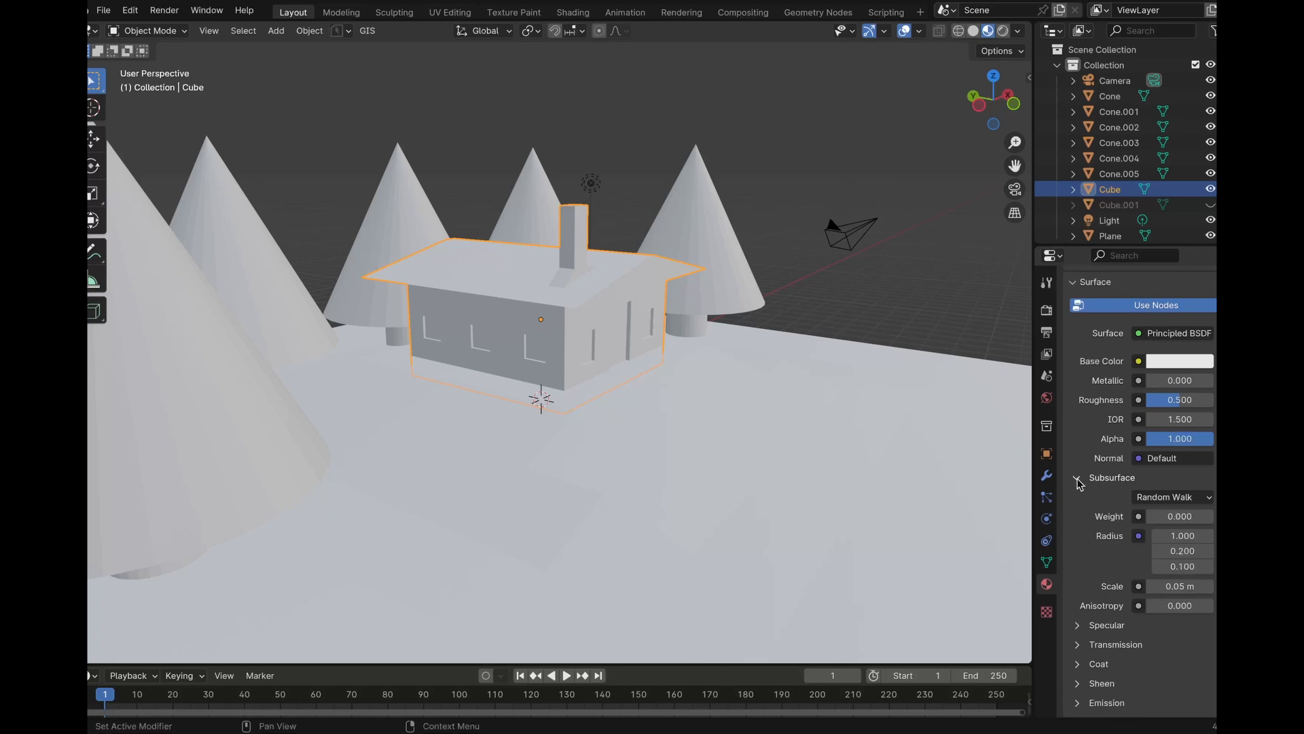
left_click(1100, 481)
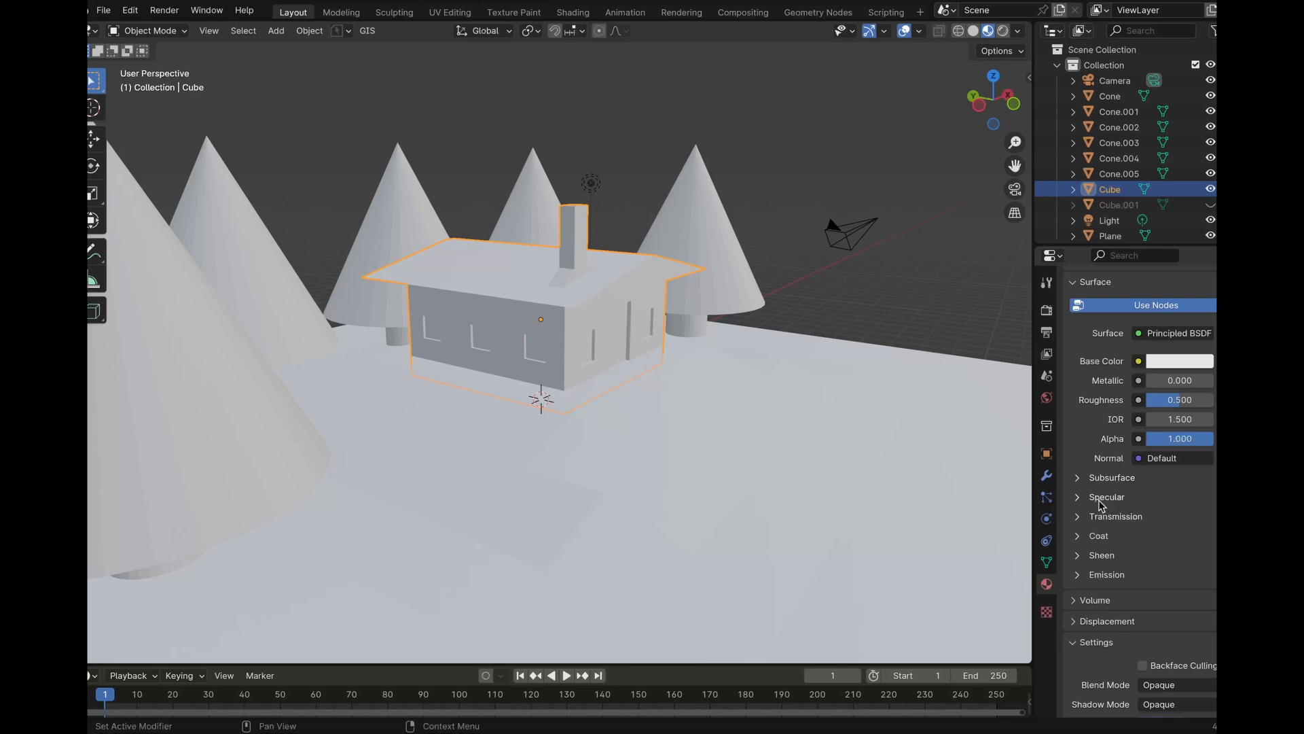
left_click(1092, 496)
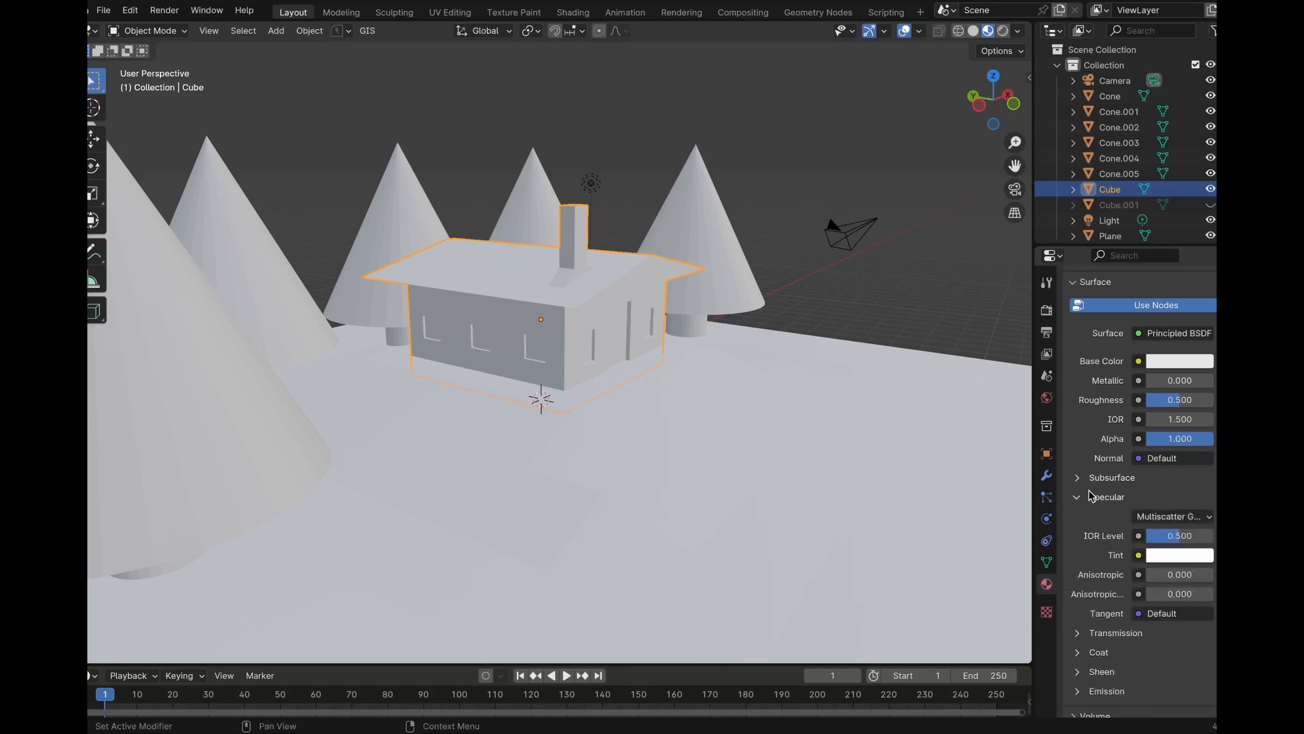
left_click(1091, 496)
left_click(1096, 516)
left_click(1096, 517)
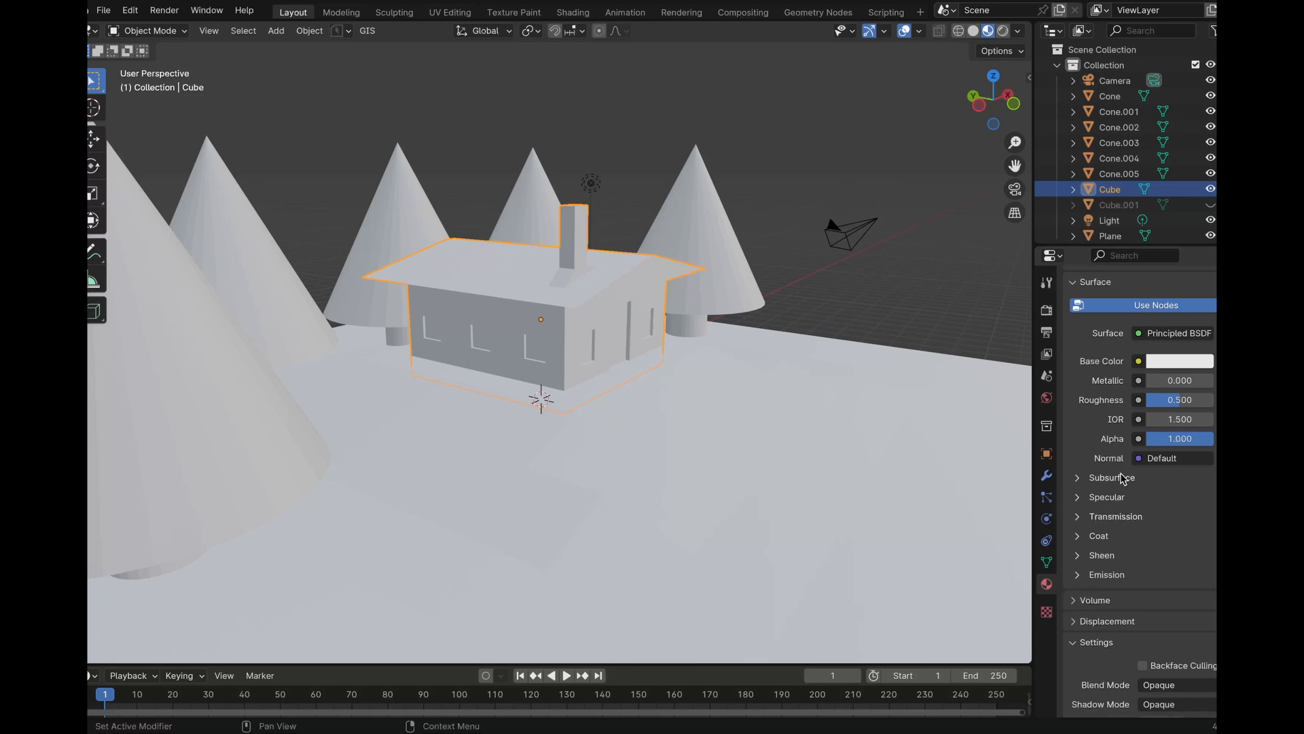
scroll(1139, 458, "up", 4)
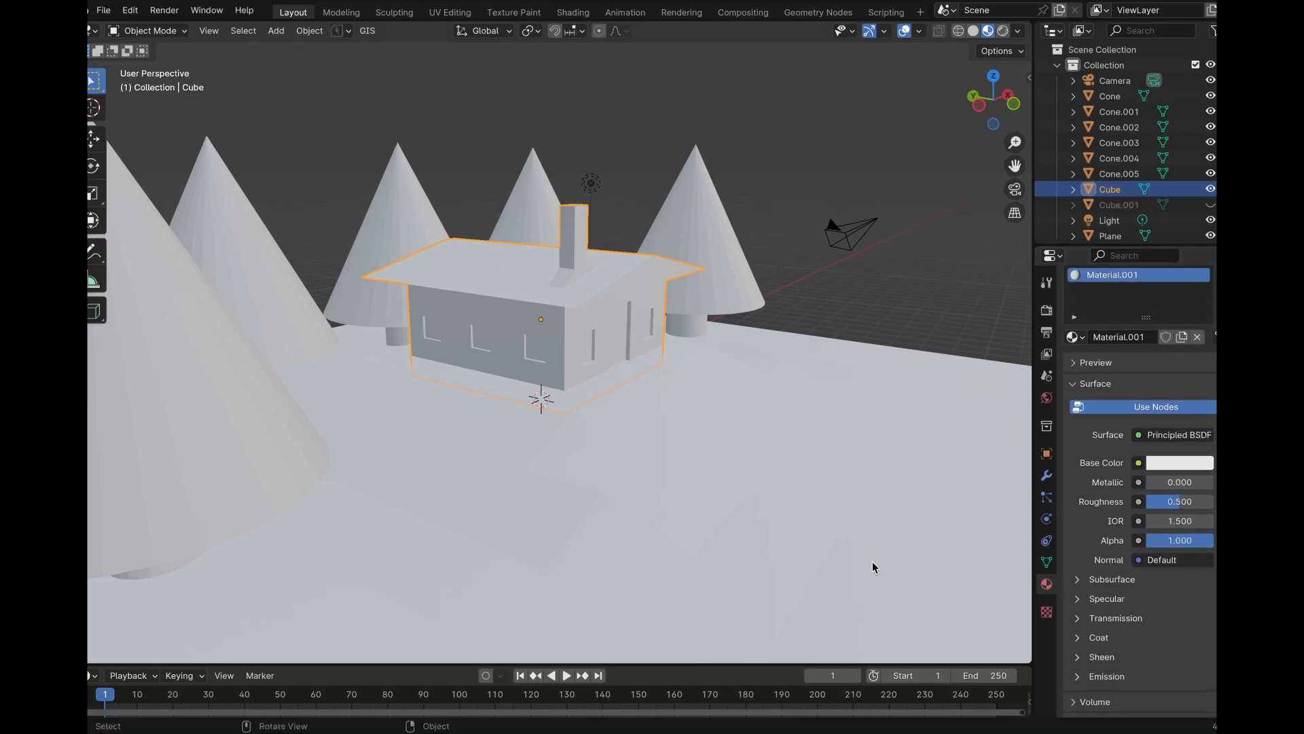
Try a dark green base colour on the house's material, with hue 0.333 and value 0.165
scroll(597, 292, "up", 3)
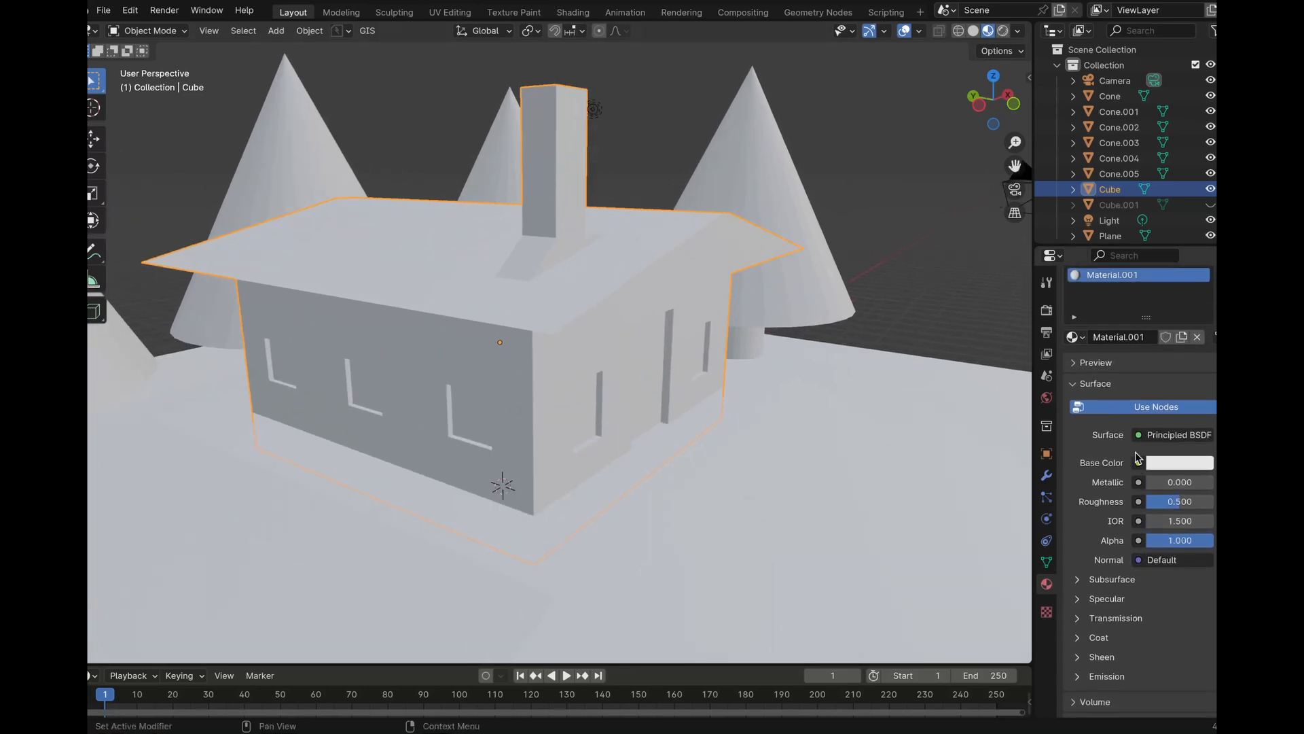
left_click(1167, 464)
left_click(1166, 468)
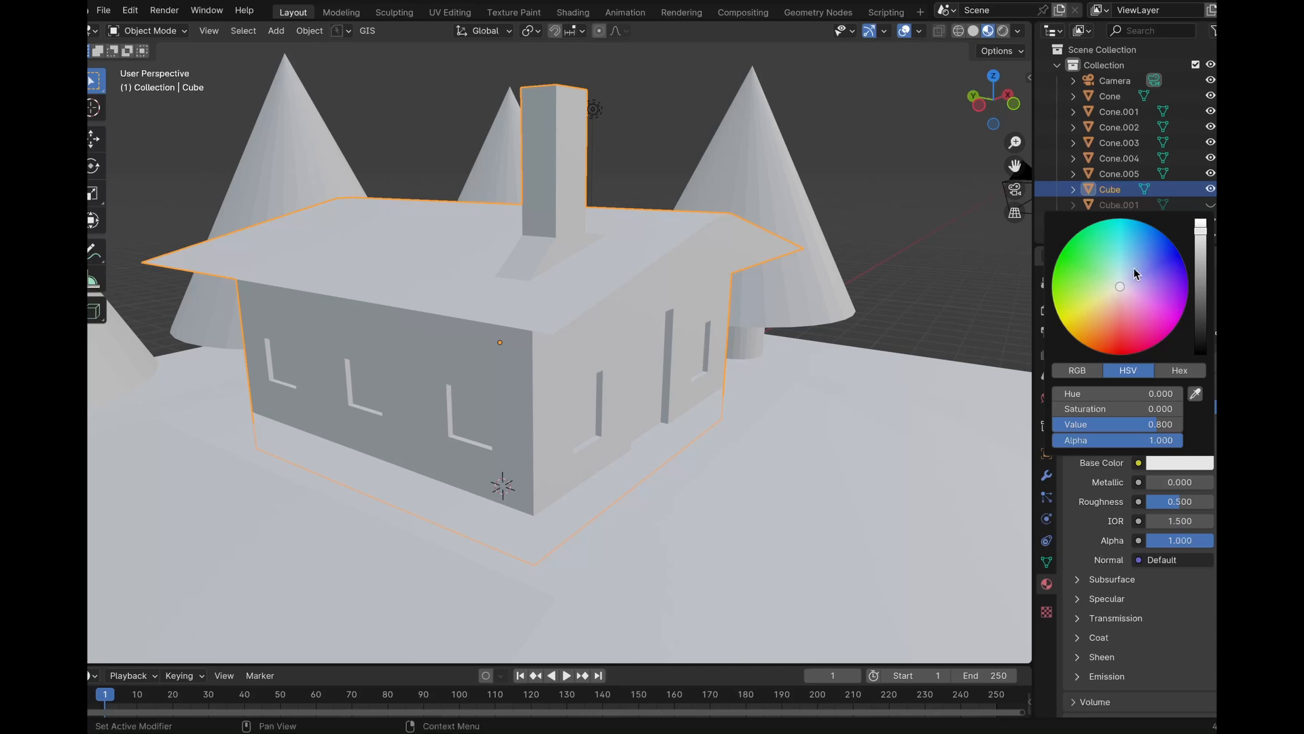
left_click_drag(1127, 295, 1077, 262)
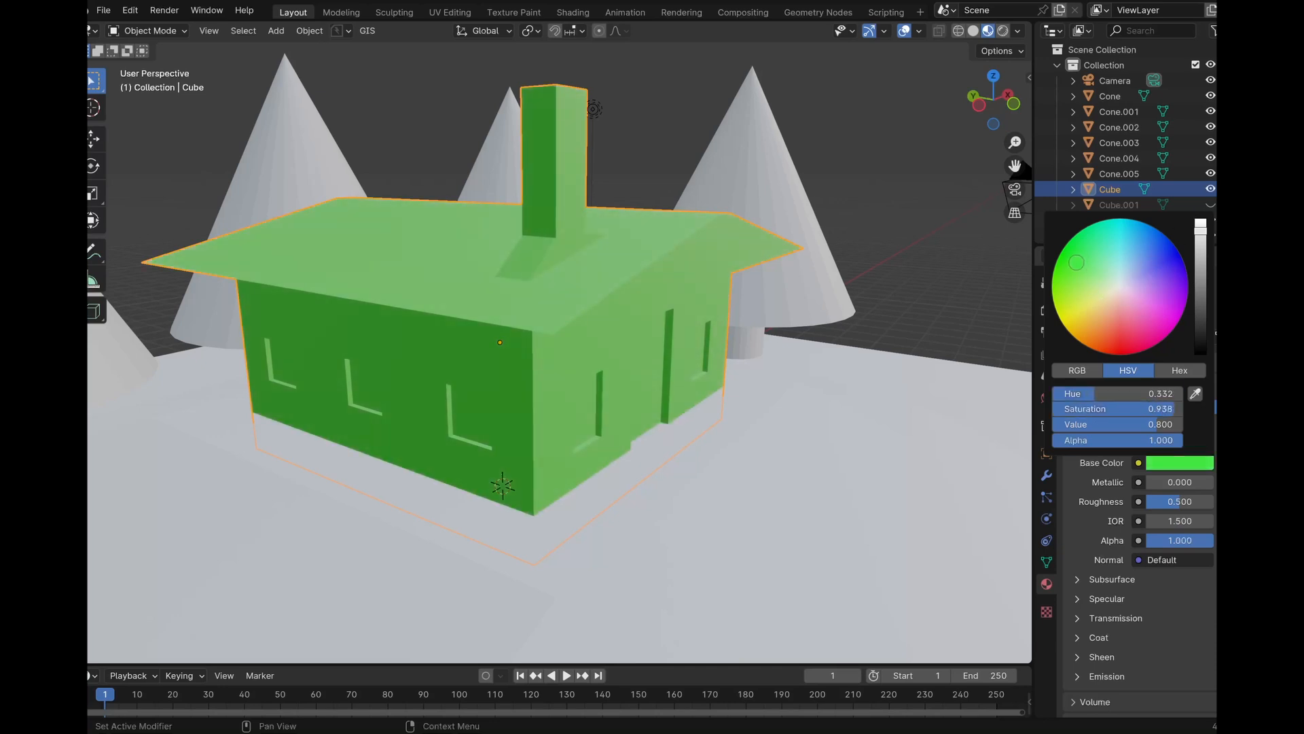
left_click(1201, 295)
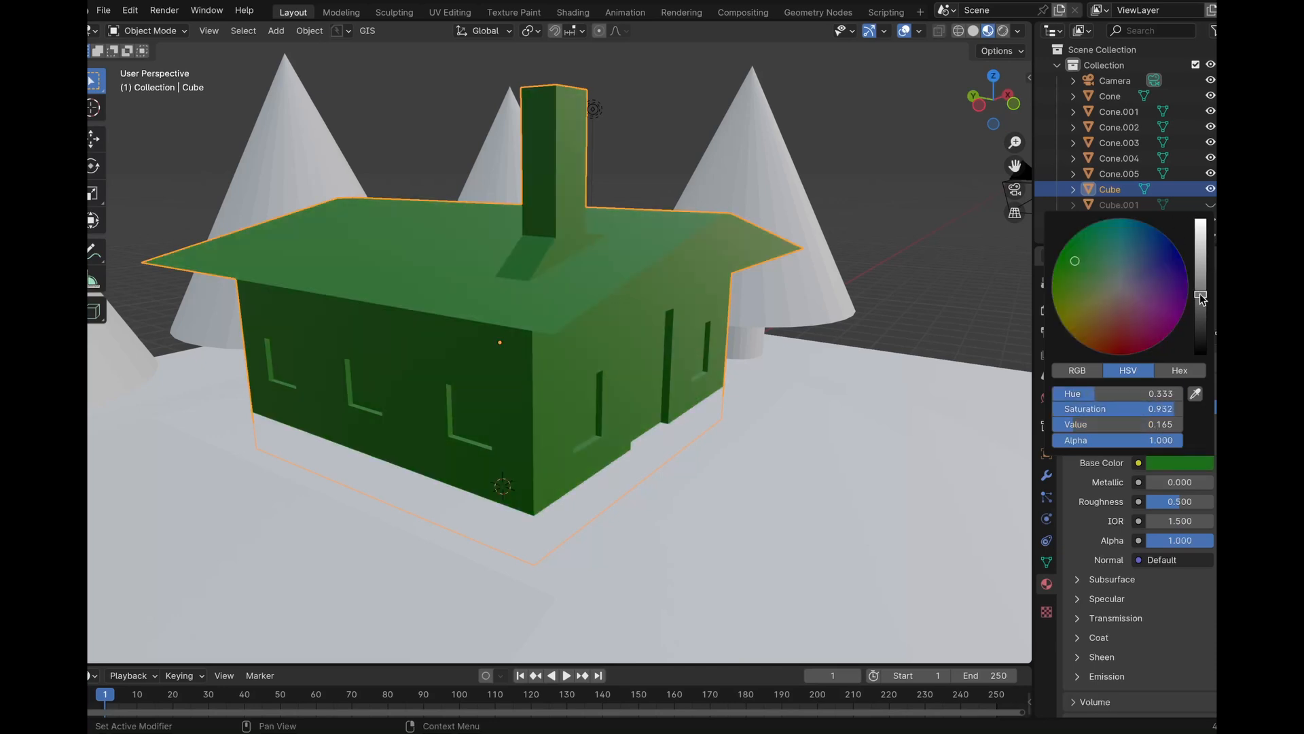
Set the base colour of the house's material to dark brown
left_click_drag(1201, 299, 1201, 226)
left_click_drag(1078, 270, 1082, 329)
left_click(1200, 299)
left_click_drag(1200, 299, 1200, 312)
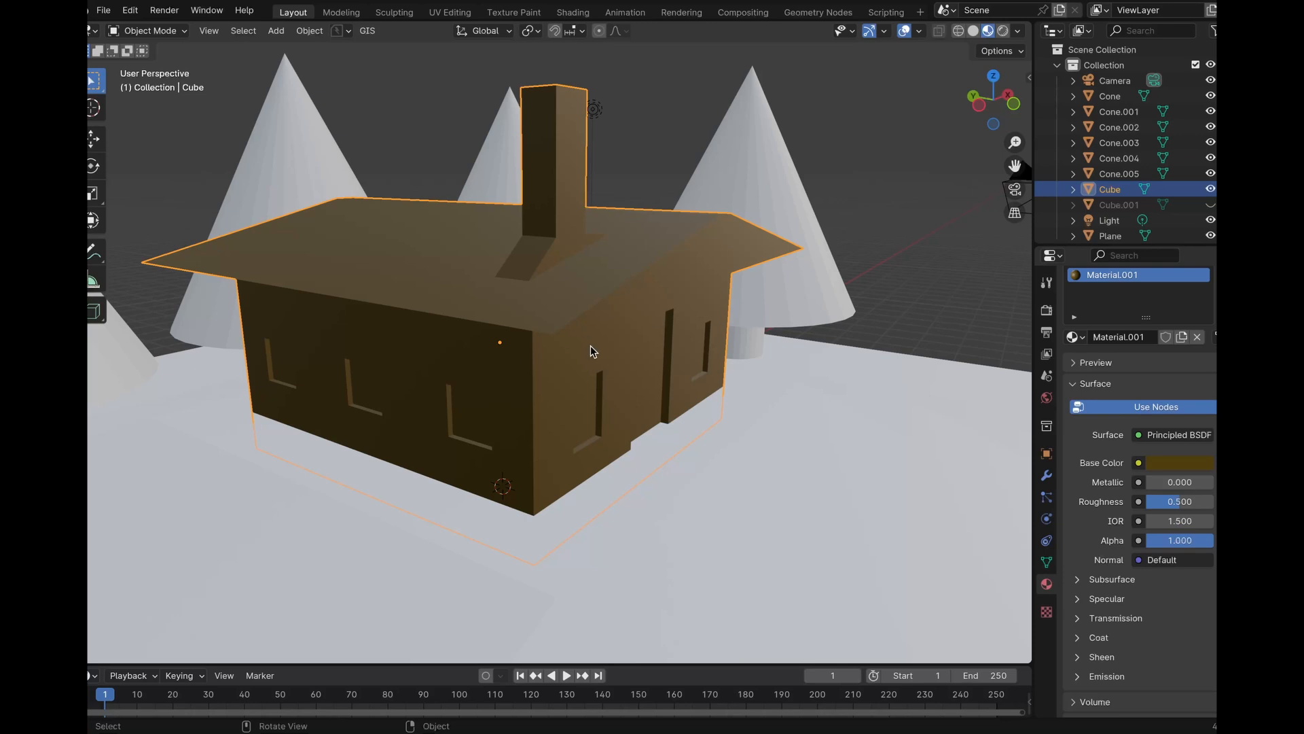
Enter Edit Mode on the house and add a second material slot with a new material
key("Tab")
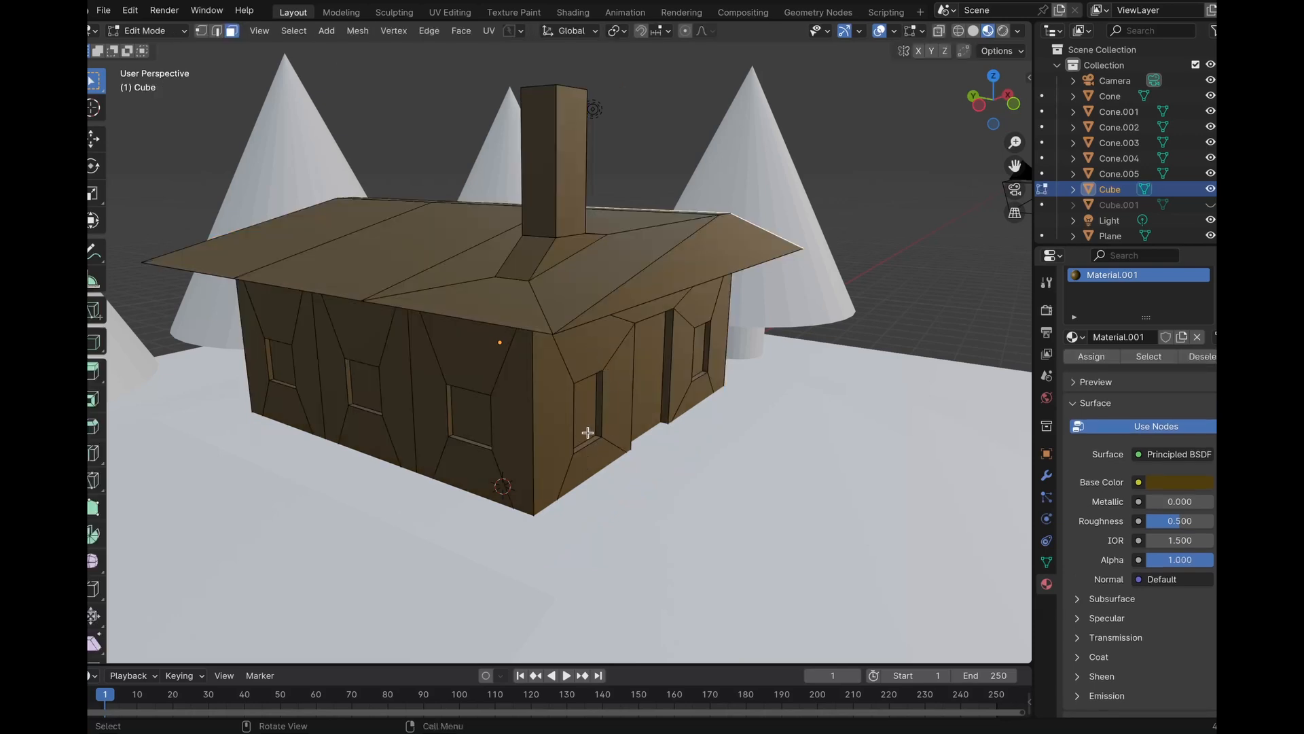
scroll(1155, 408, "up", 2)
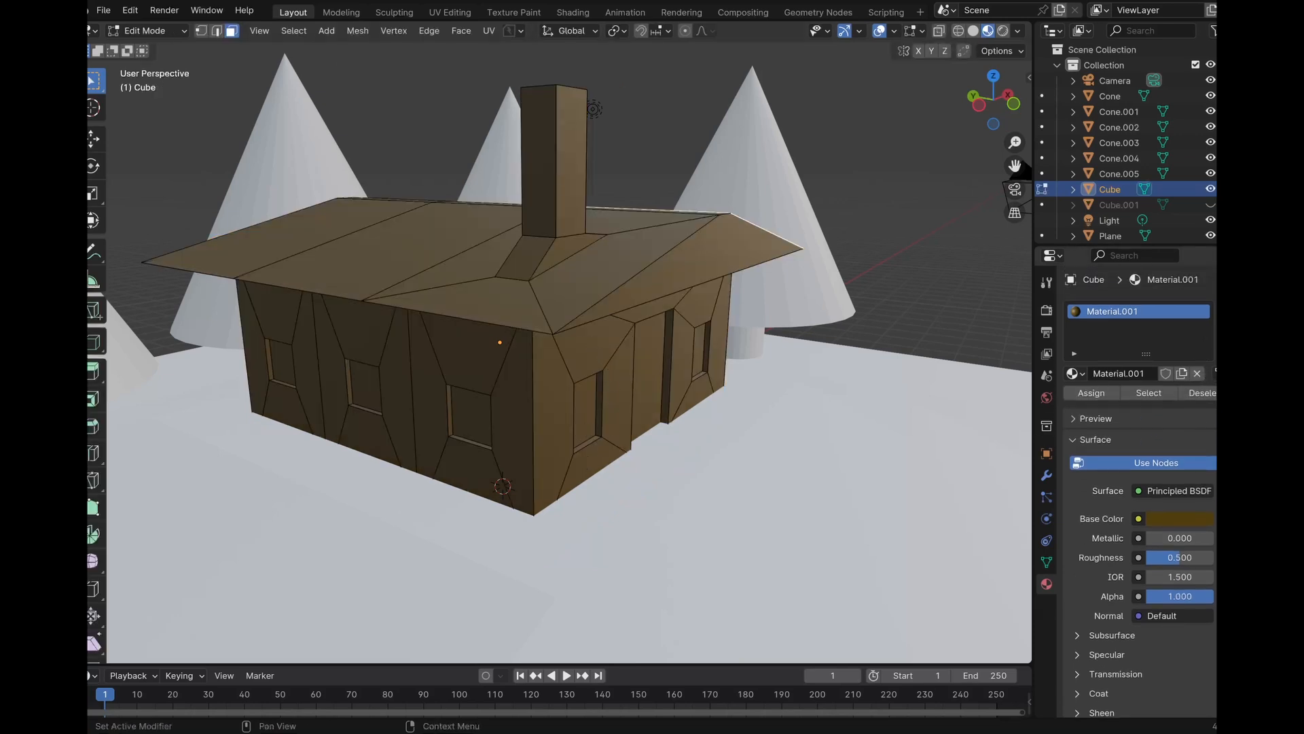
left_click(1213, 314)
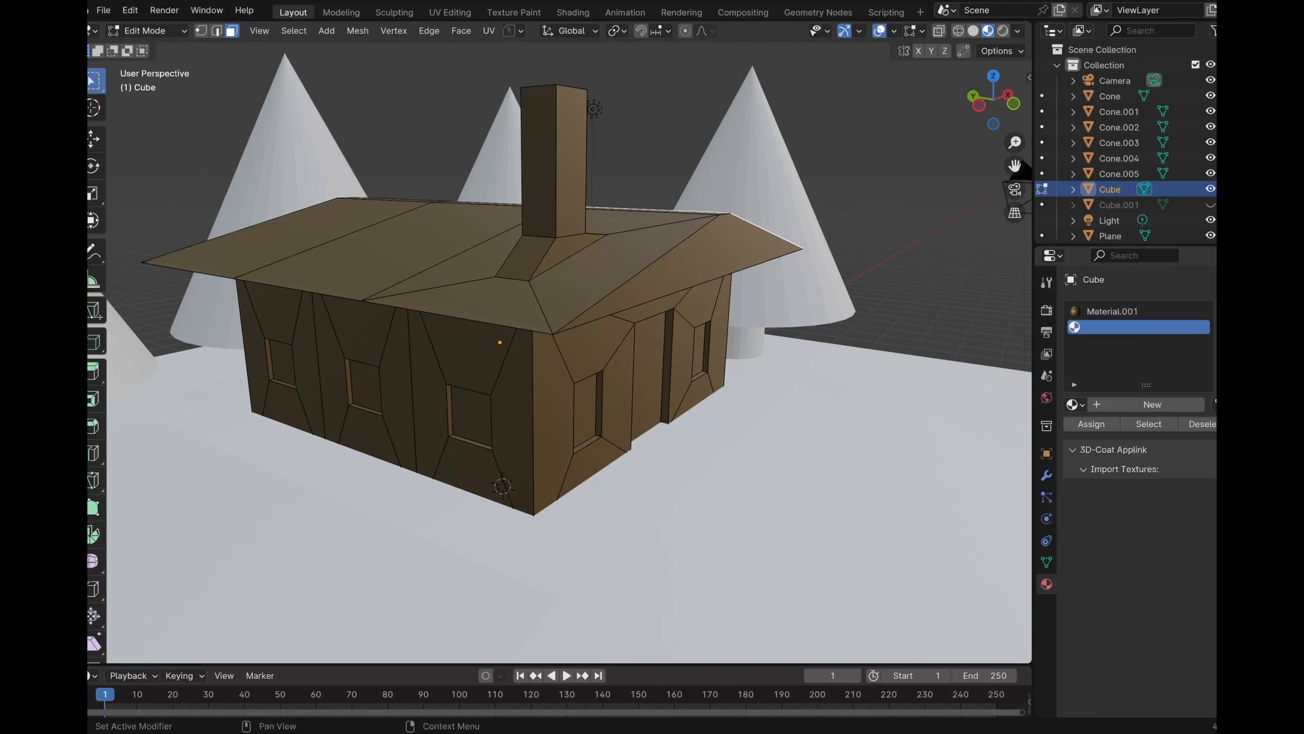
left_click(1122, 406)
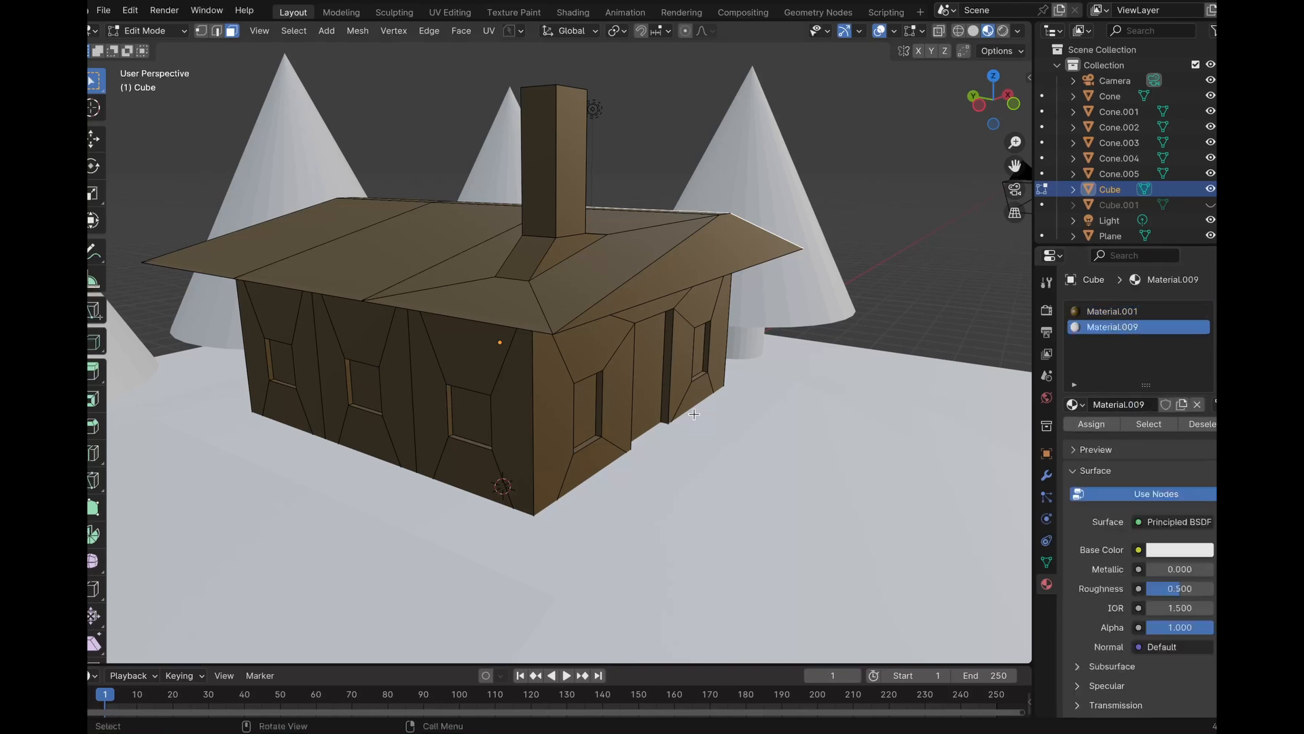
Assign the new second material to the five window faces, three on the long wall and two on the door side
left_click(591, 402)
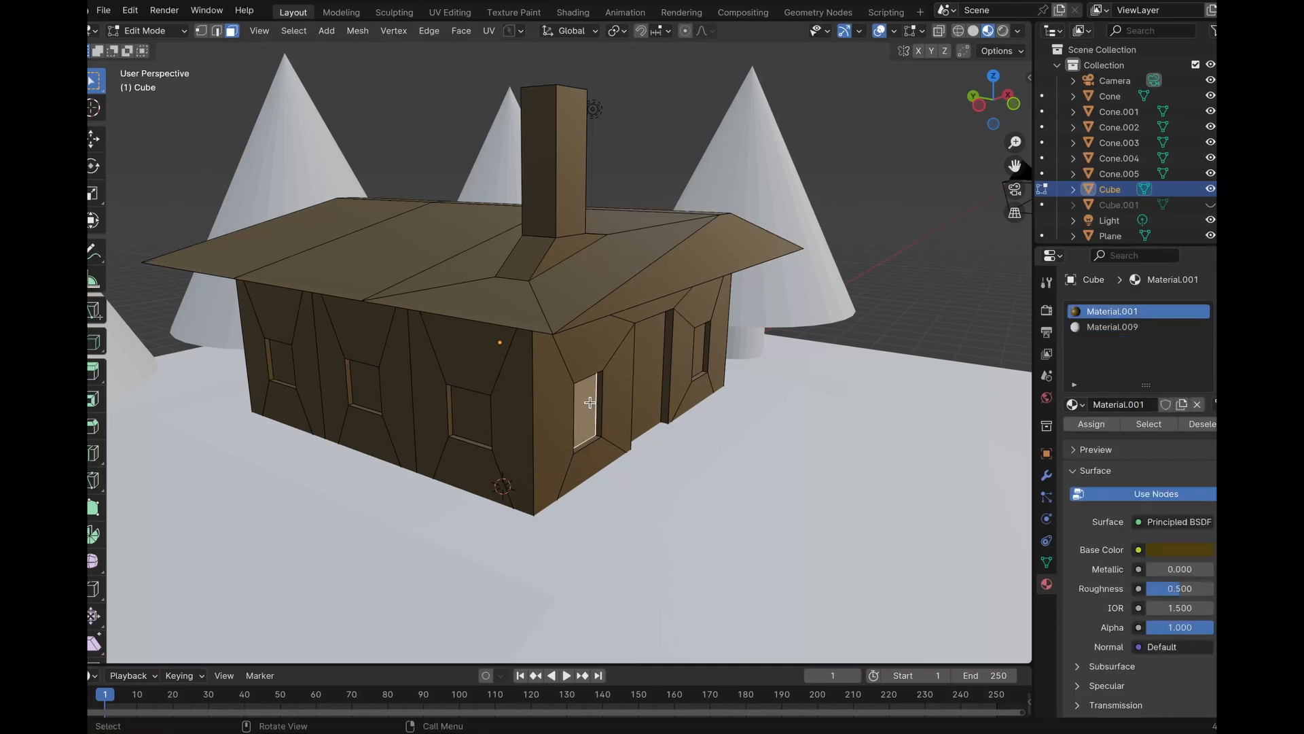
left_click(472, 412, "shift")
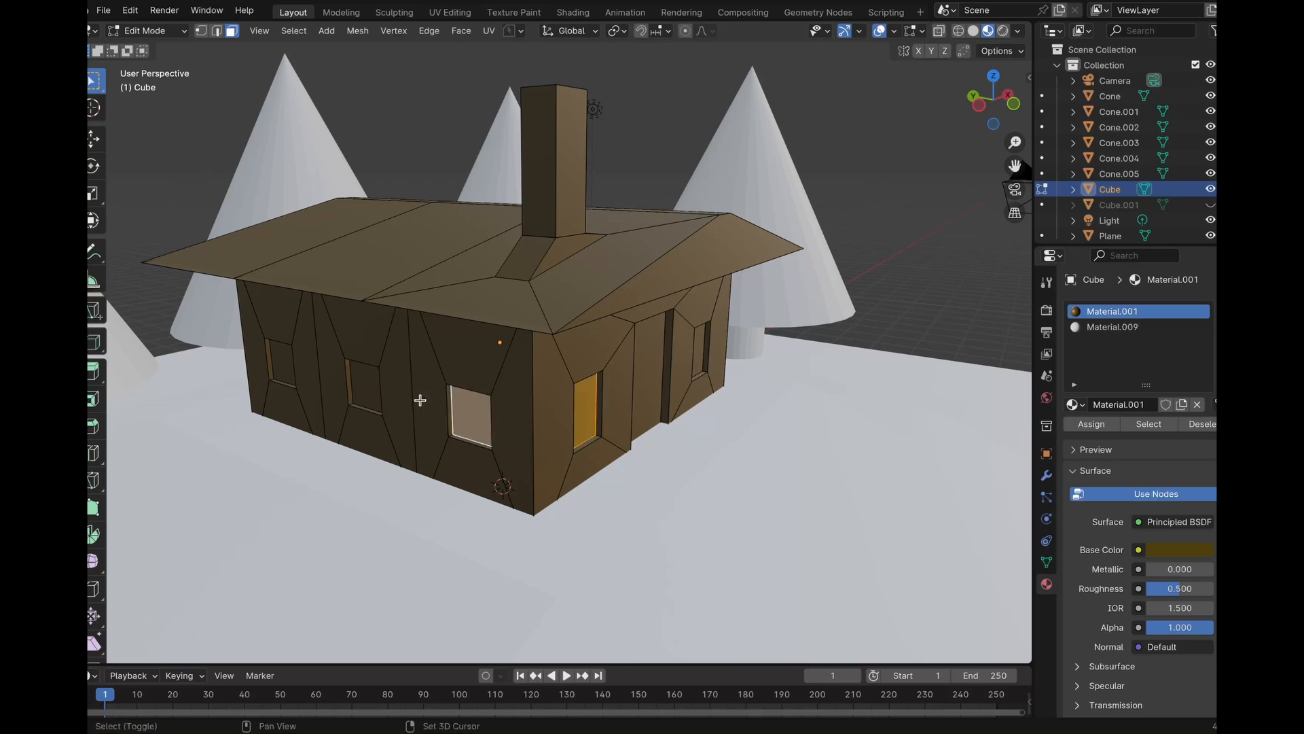
left_click(372, 391, "shift")
left_click(292, 367, "shift")
middle_click_drag(291, 366, 584, 337)
left_click(544, 388, "shift")
left_click(497, 326, "shift")
left_click(714, 303, "shift")
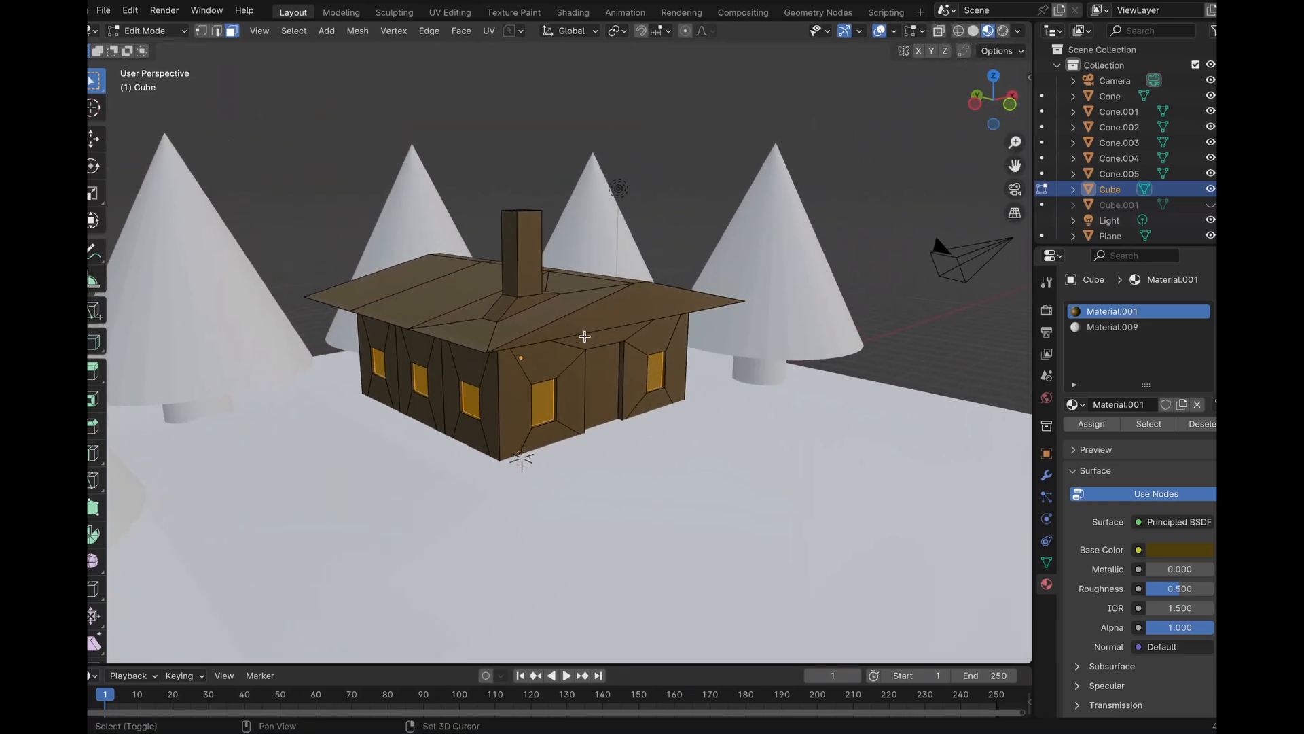
scroll(584, 336, "down", 1)
left_click(1107, 328)
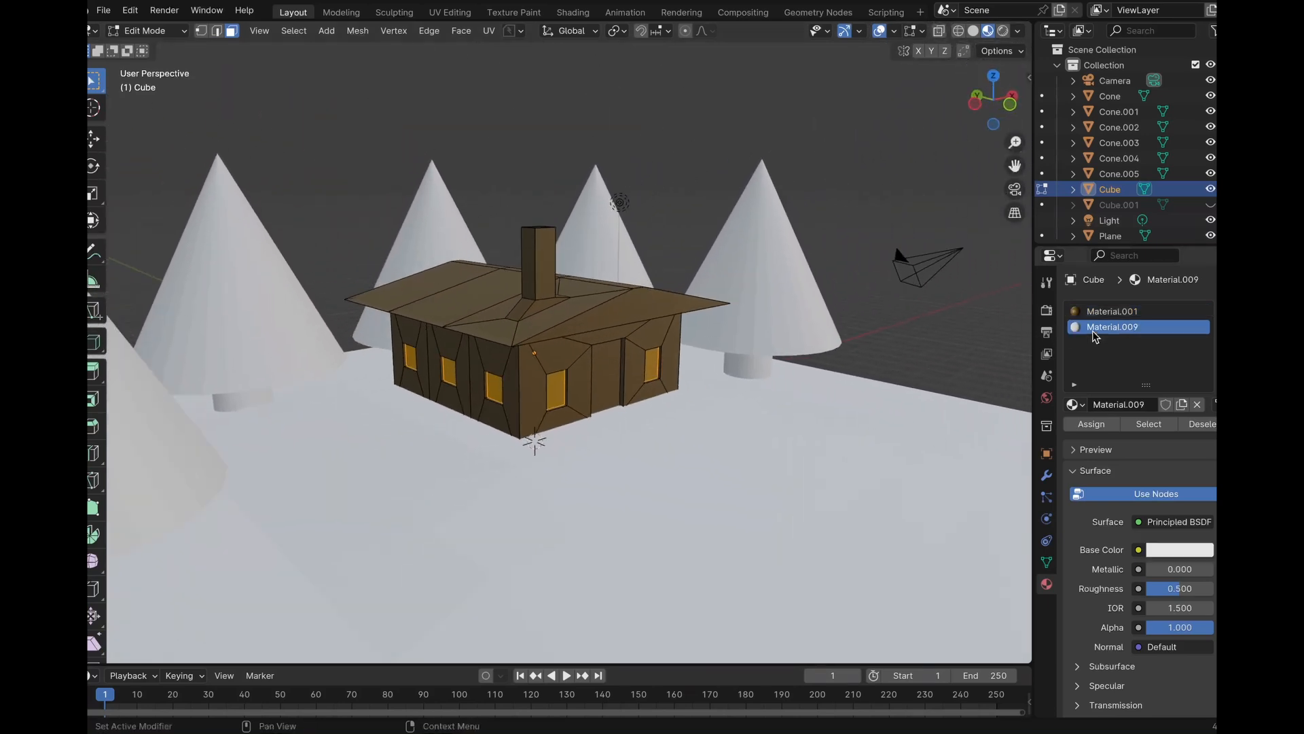
left_click(1103, 428)
left_click(1101, 426)
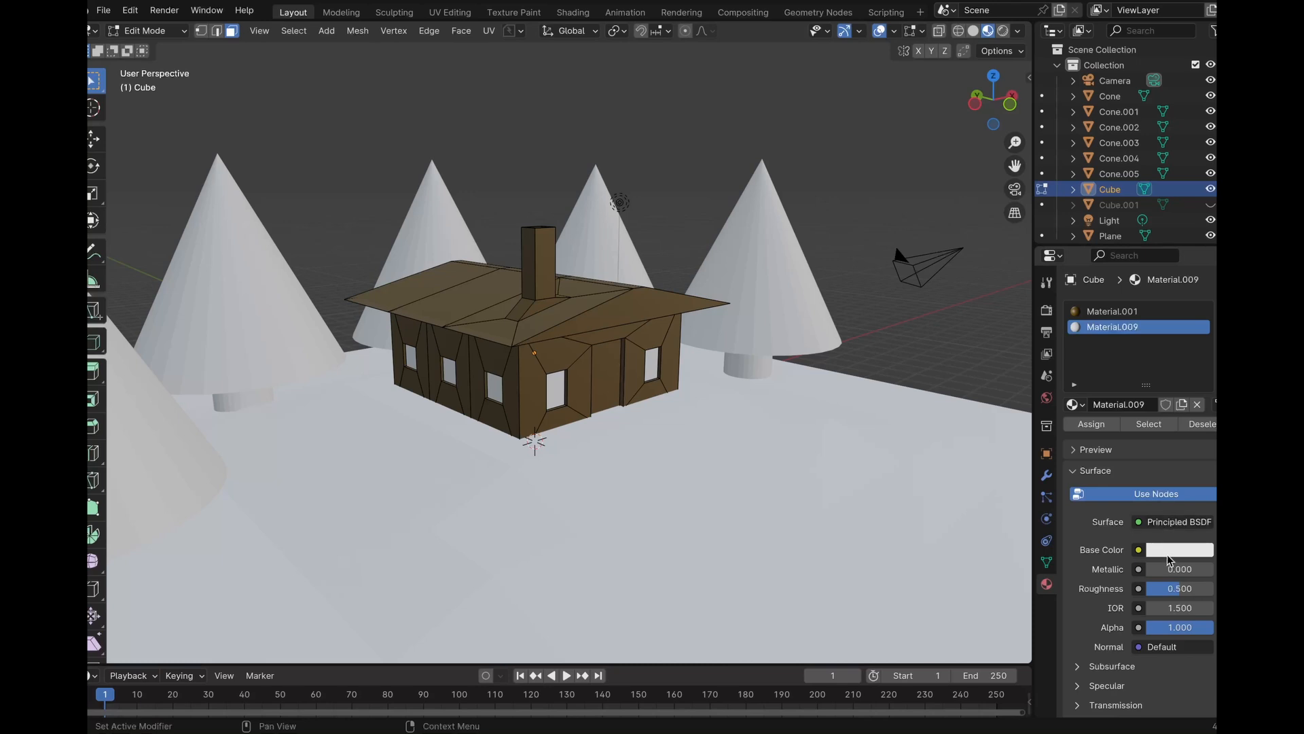
Set the window material's base colour to a near-white pale lavender and return to Object Mode
left_click(1167, 553)
mouse_move(1129, 358)
left_mouse_down()
mouse_move(1122, 329)
mouse_move(1146, 322)
mouse_move(1139, 334)
left_mouse_up()
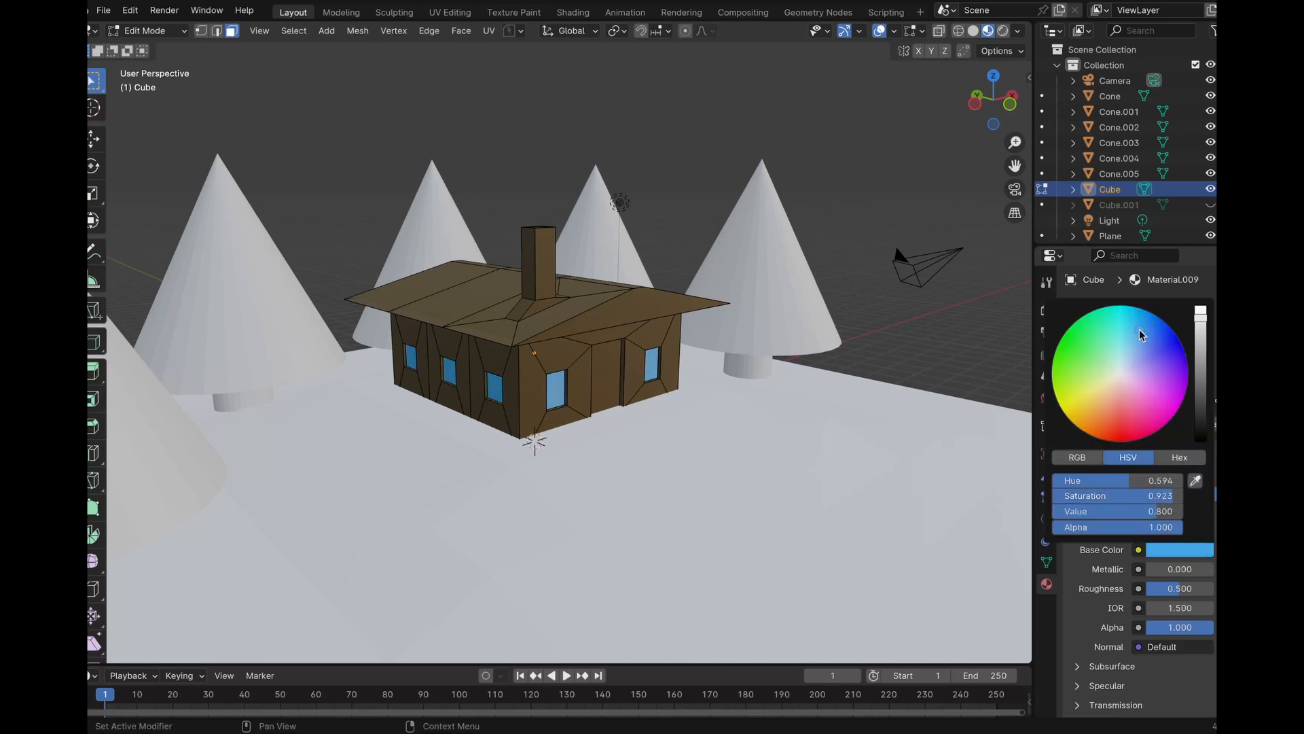
left_click(1195, 549)
left_click_drag(1135, 345, 1122, 373)
scroll(662, 344, "up", 3)
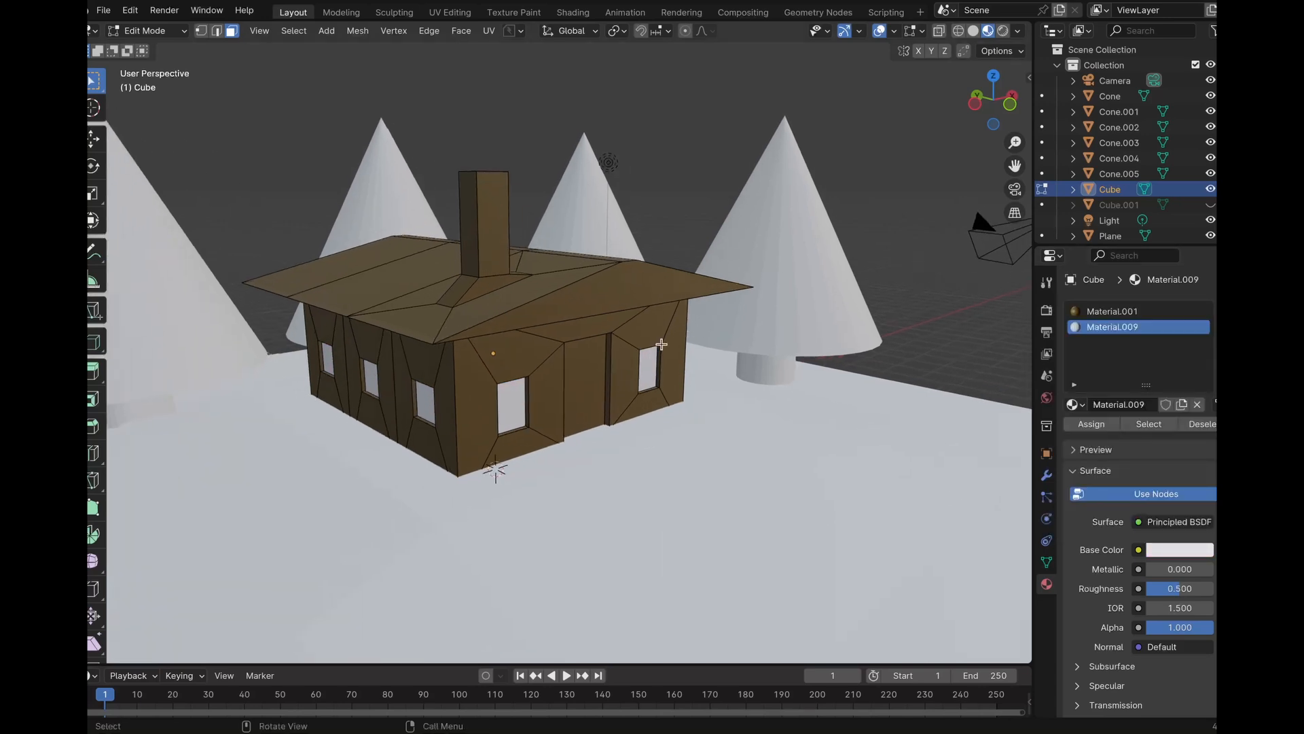
key("Tab")
Inspect the coloured walls and windows of the house up close and from several sides
middle_click_drag(661, 343, 657, 362)
scroll(656, 361, "down", 2)
scroll(657, 361, "up", 6)
scroll(656, 361, "down", 5)
scroll(656, 361, "right", 5)
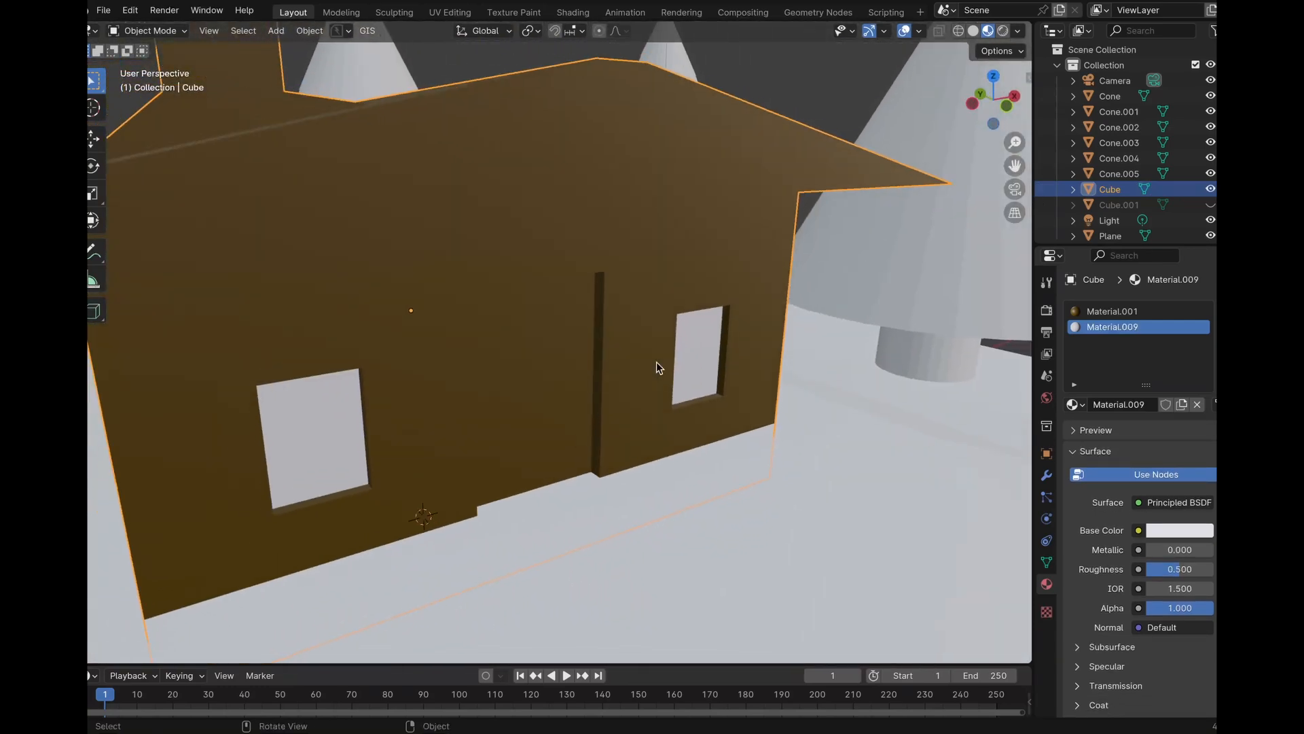
scroll(656, 361, "down", 2)
scroll(656, 361, "left", 3, "shift")
scroll(706, 468, "down", 2)
scroll(707, 469, "left", 2)
scroll(706, 469, "left", 2, "shift")
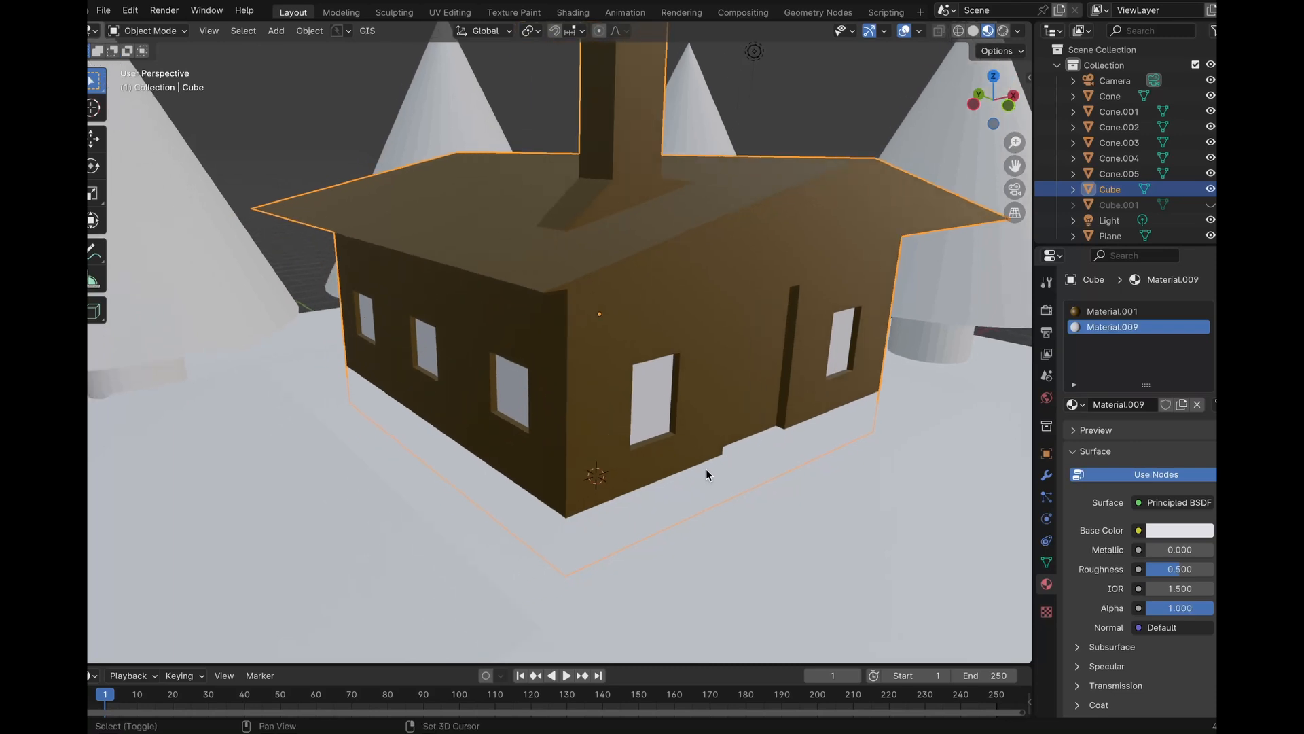
scroll(772, 544, "down", 1, "shift")
scroll(772, 544, "left", 1, "shift")
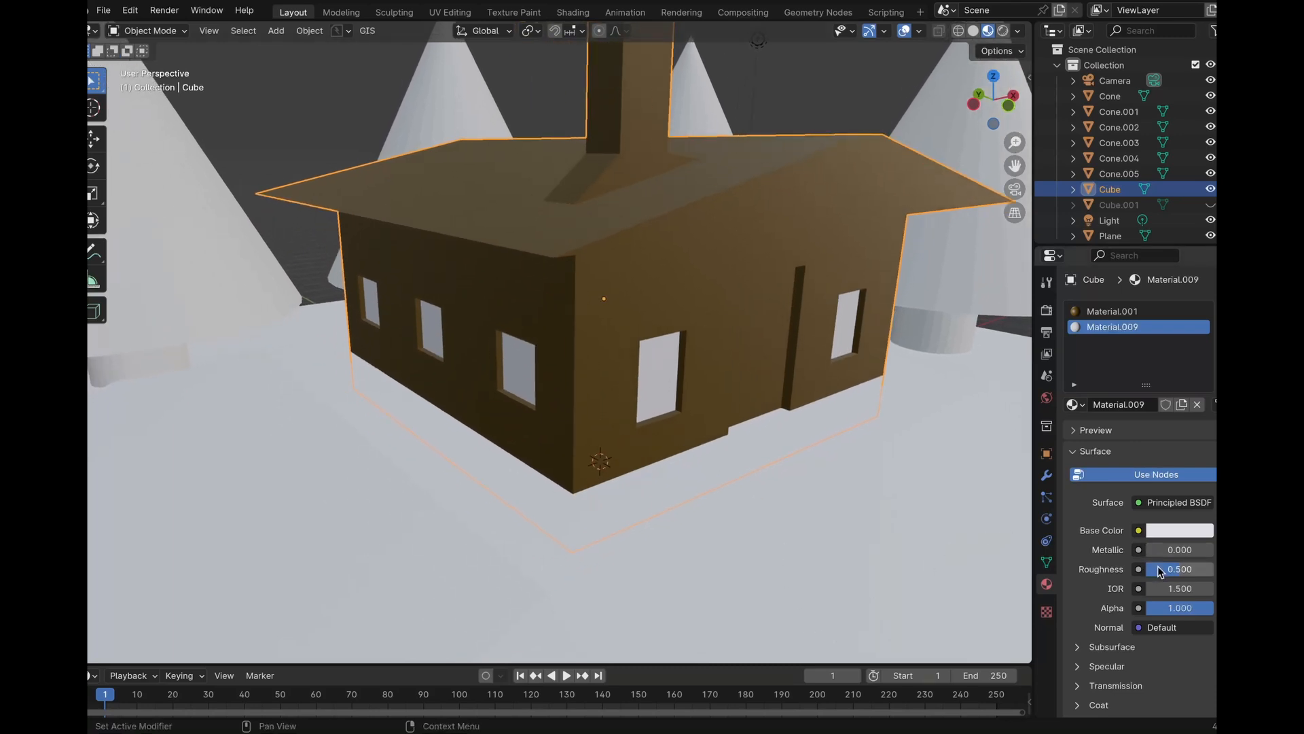
mouse_move(1158, 569)
left_mouse_down()
mouse_move(1194, 569)
mouse_move(1148, 569)
mouse_move(1179, 569)
left_mouse_up()
scroll(709, 195, "down", 1)
scroll(709, 196, "down", 2)
scroll(709, 196, "left", 5)
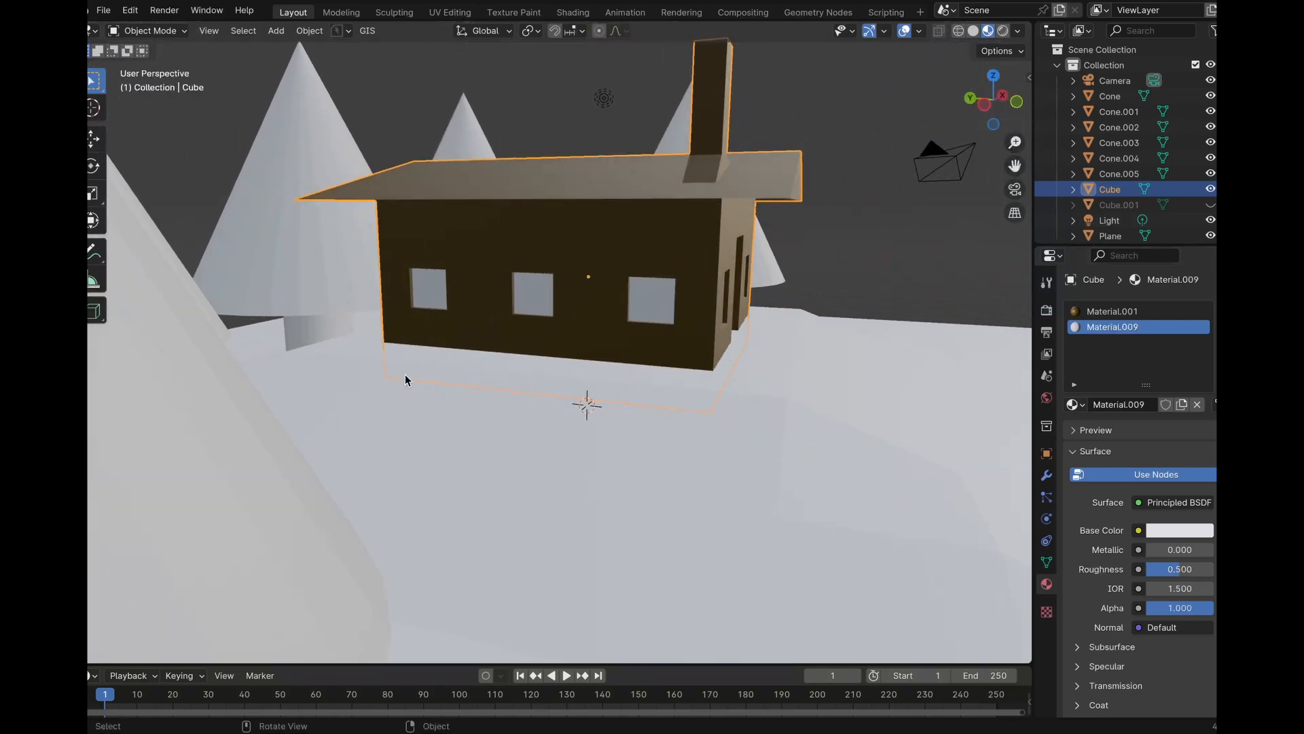
left_click(287, 437)
scroll(287, 437, "down", 2)
scroll(287, 438, "left", 5, "shift")
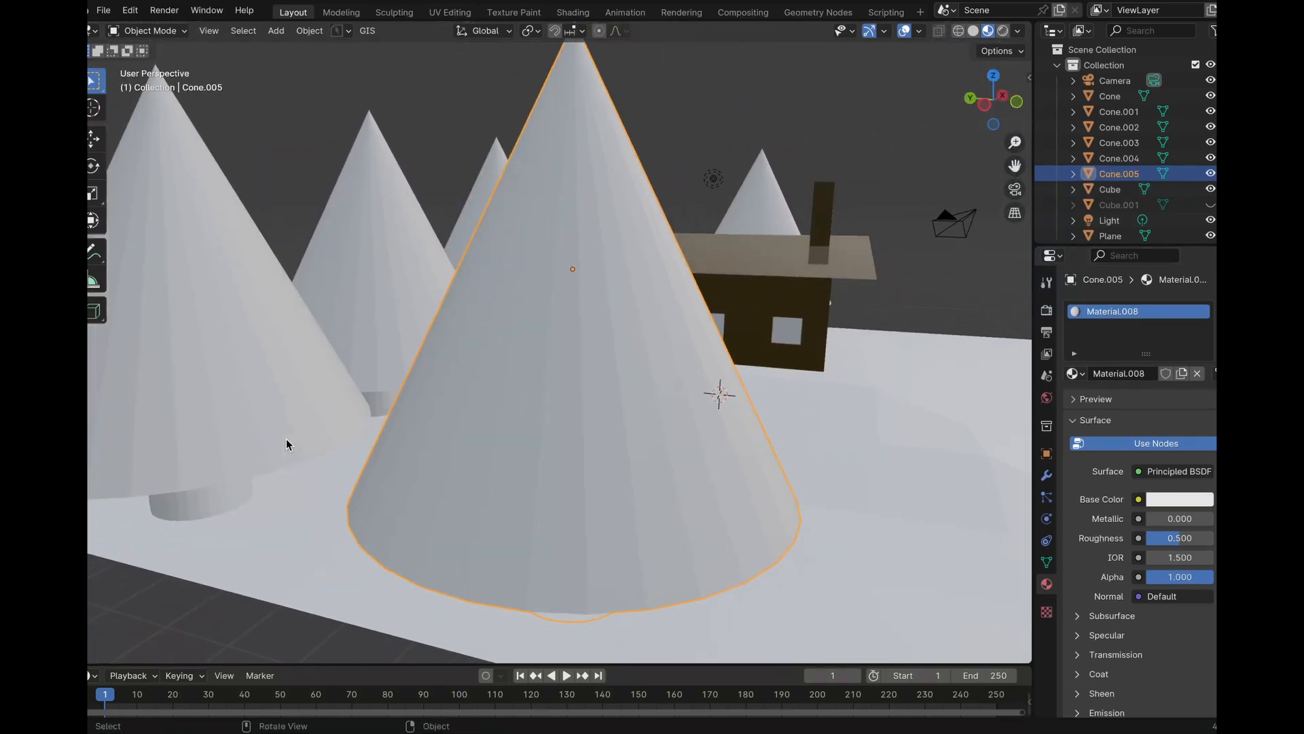
scroll(287, 438, "down", 2)
left_click(251, 401, "shift")
left_click(374, 291, "shift")
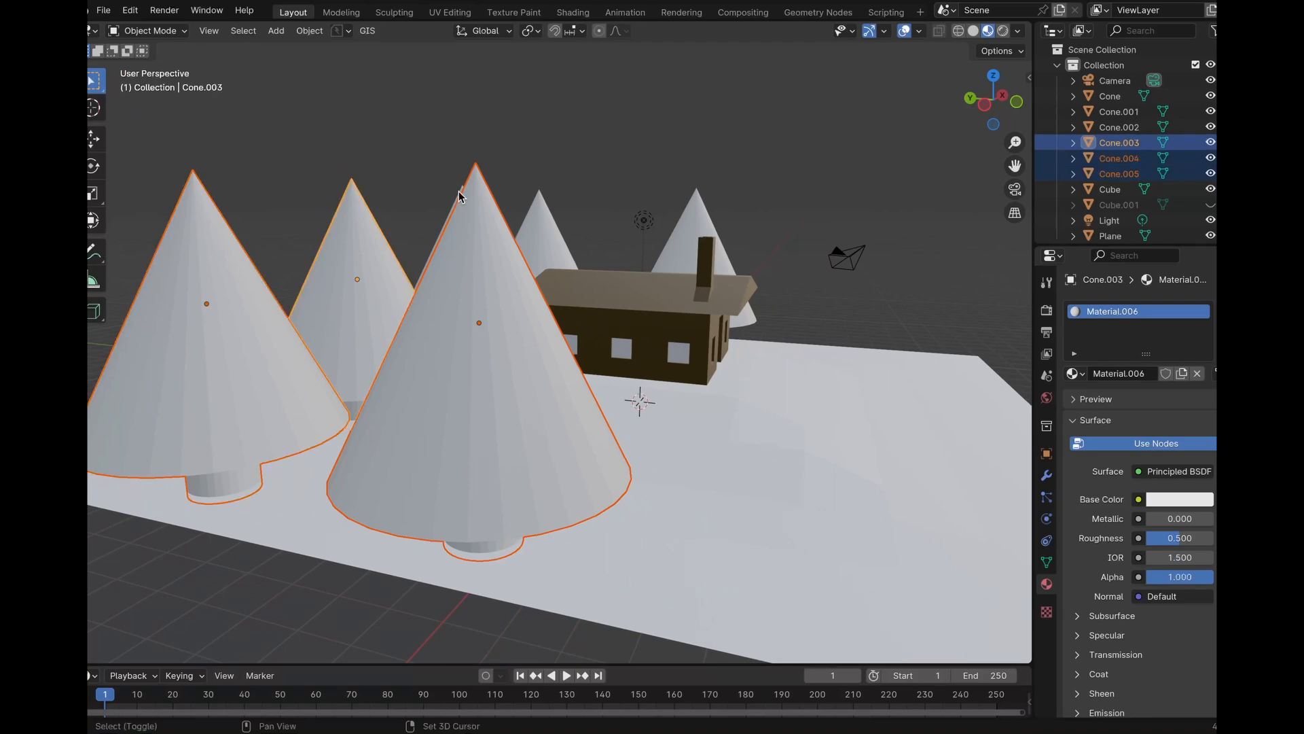
scroll(460, 196, "up", 5)
left_click(435, 211, "shift")
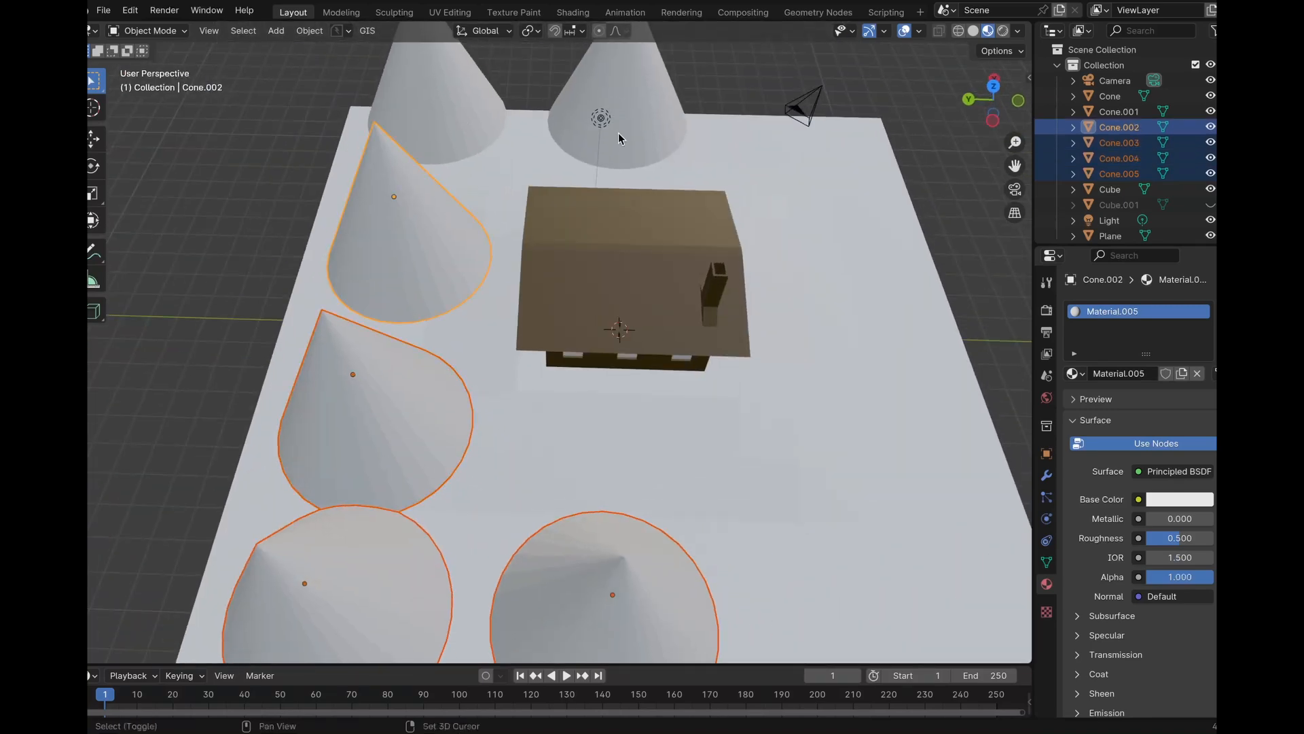
left_click(485, 119, "shift")
left_click(671, 129, "shift")
scroll(671, 129, "down", 5)
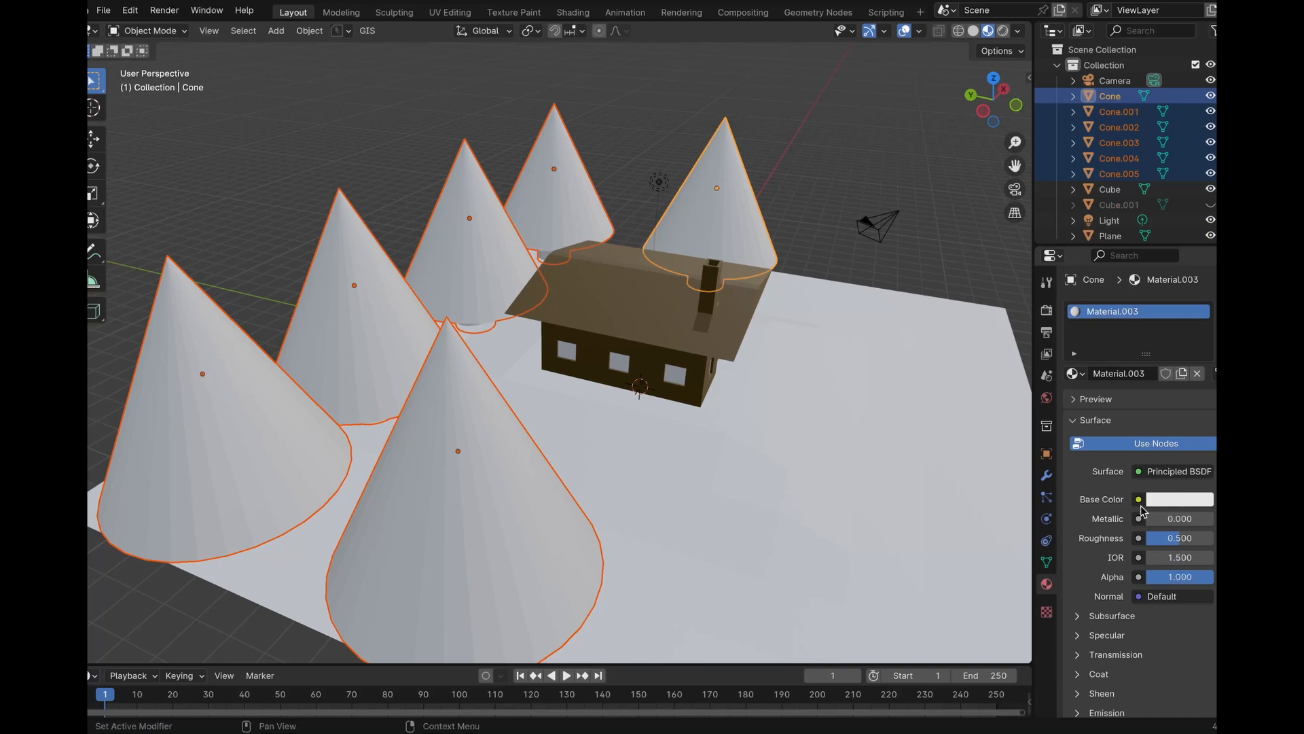
Select only the front tree and set its material's base colour to dark green
left_click(530, 498)
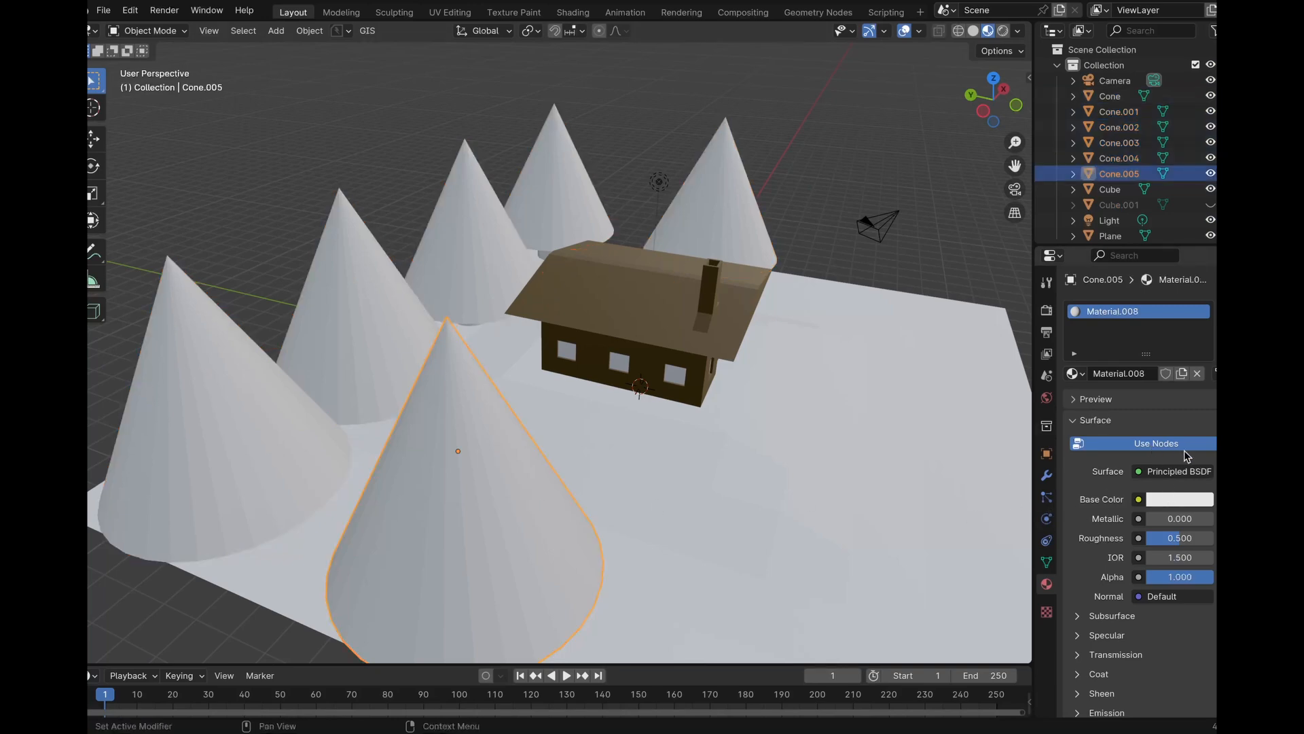
left_click(1181, 501)
left_click(1068, 293)
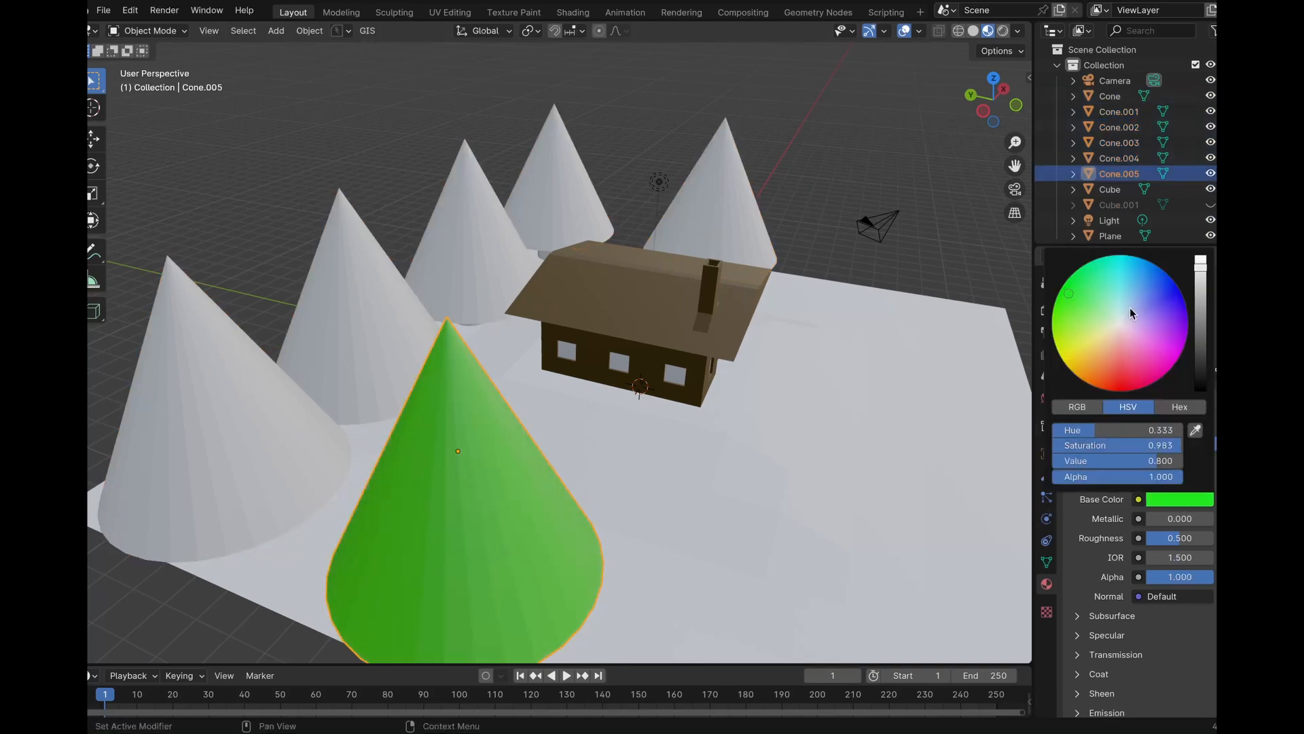
left_click(1201, 337)
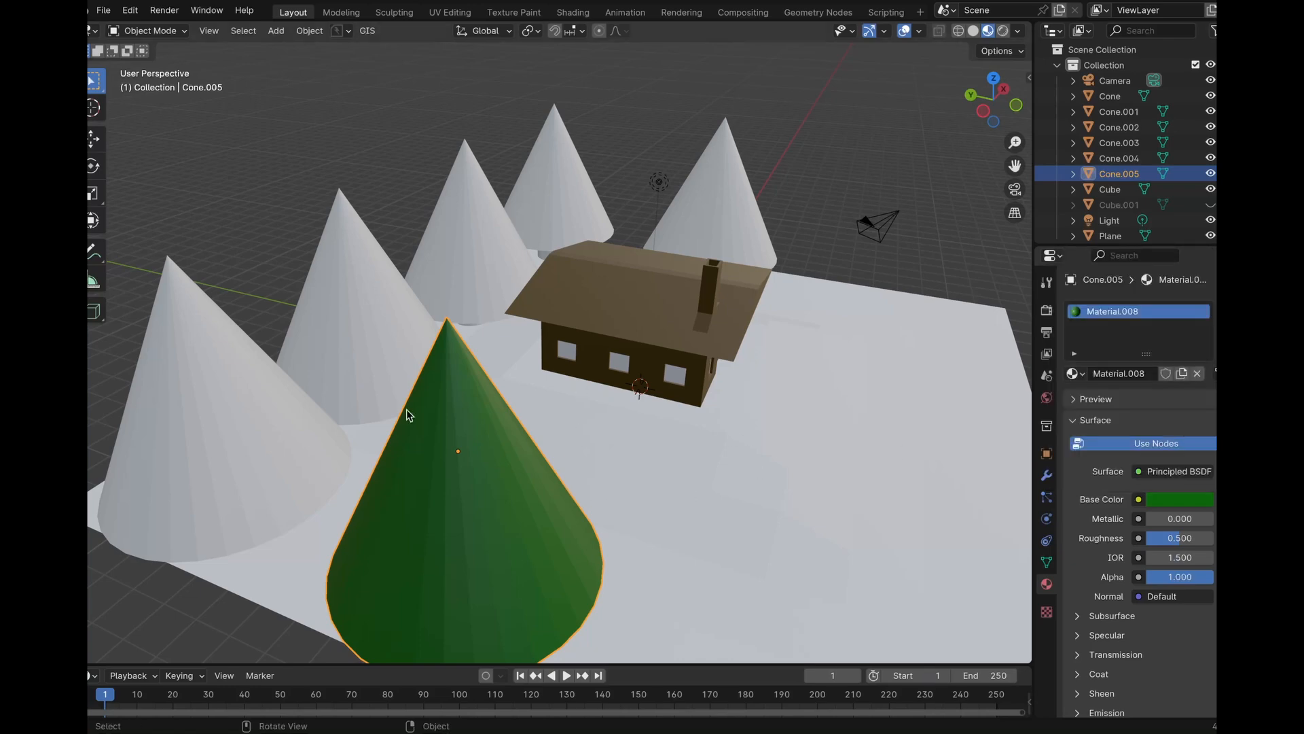
Link the front tree's green material to the other five cone trees and deselect everything
left_click(295, 382)
left_click(370, 316, "shift")
left_click(450, 260, "shift")
left_click(581, 193, "shift")
left_click(707, 202, "shift")
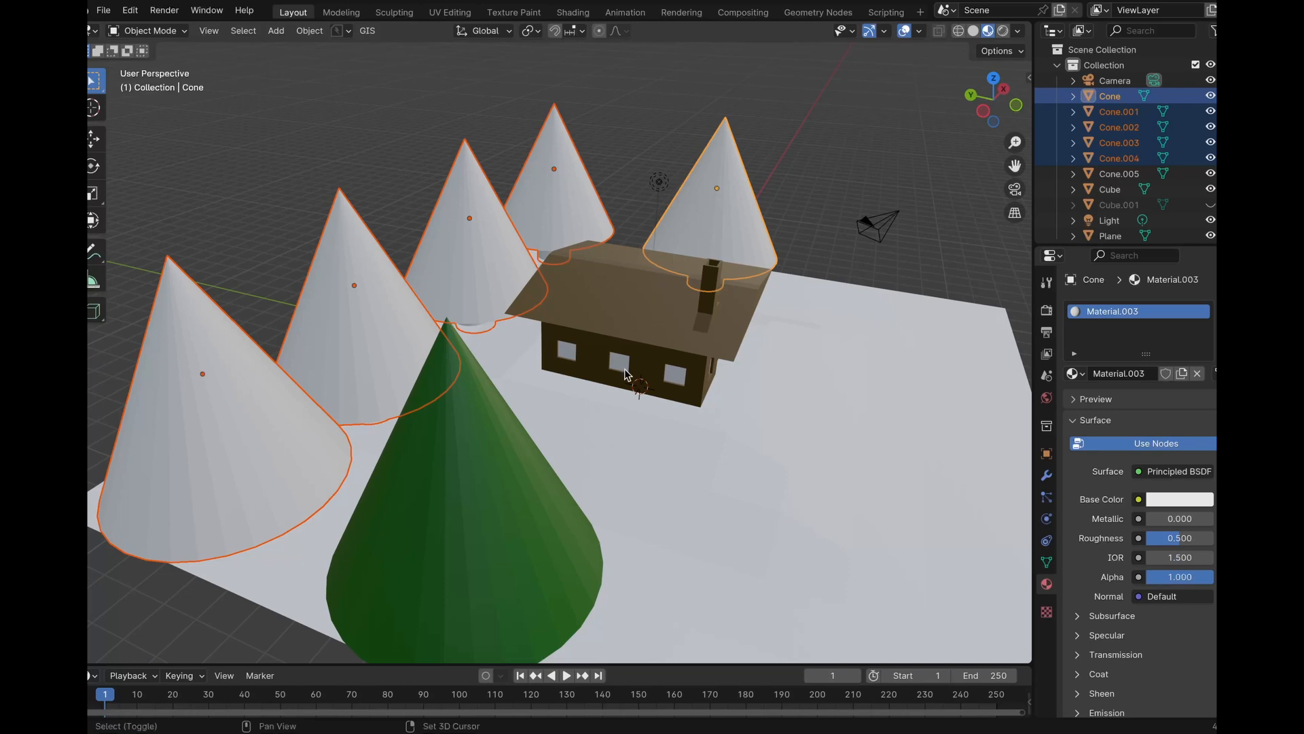
left_click(503, 512, "shift")
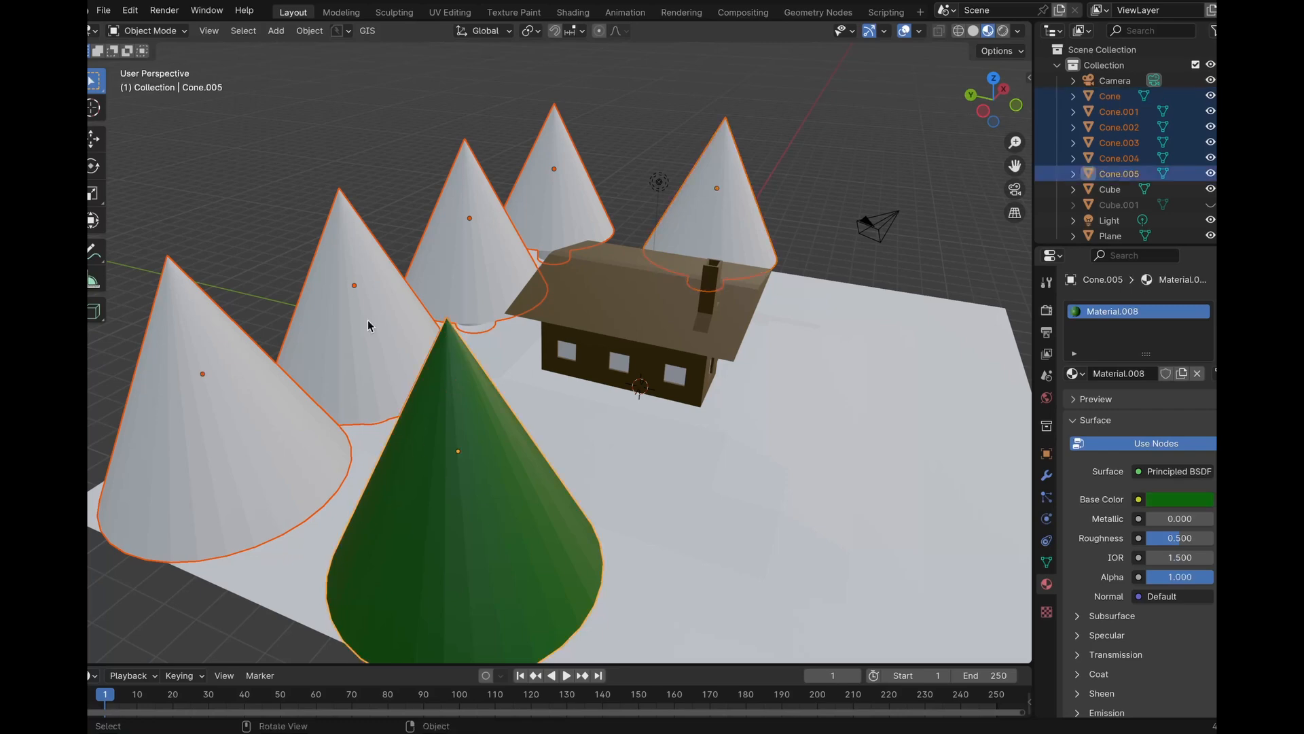
left_click(309, 30)
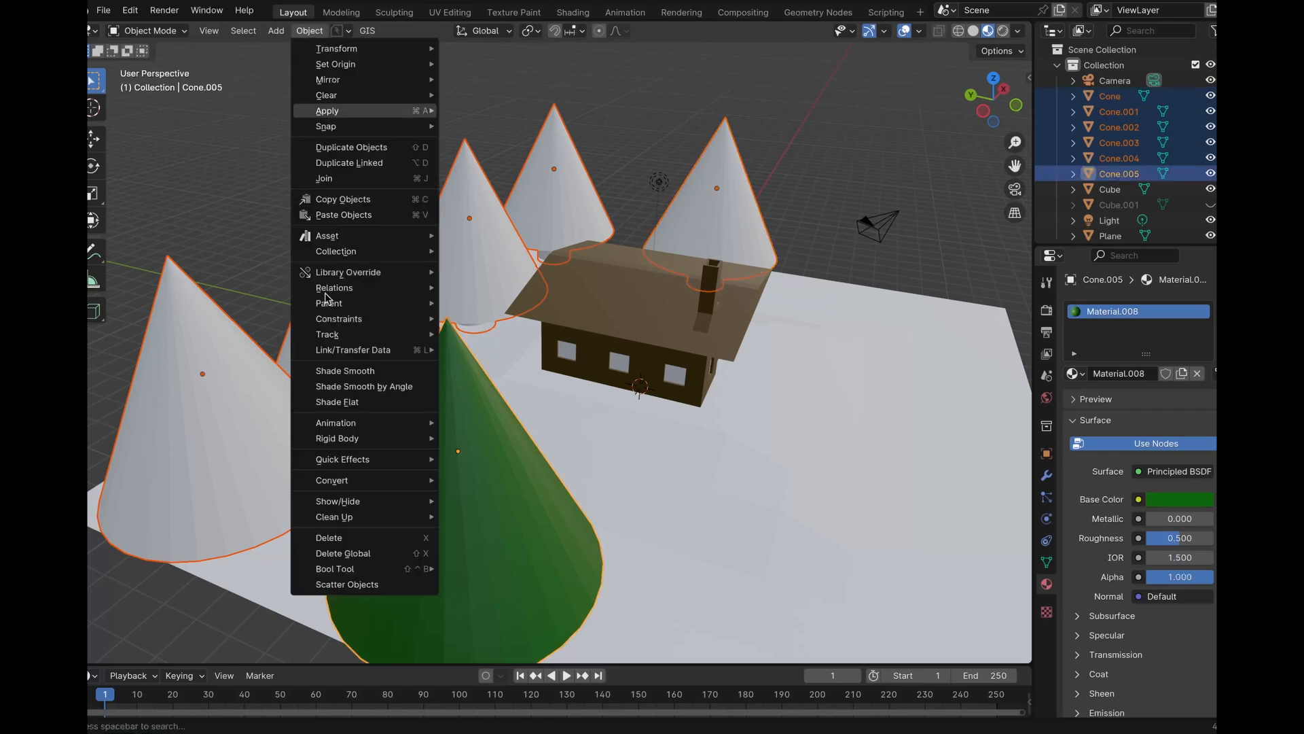
mouse_move(378, 349)
left_click(490, 388)
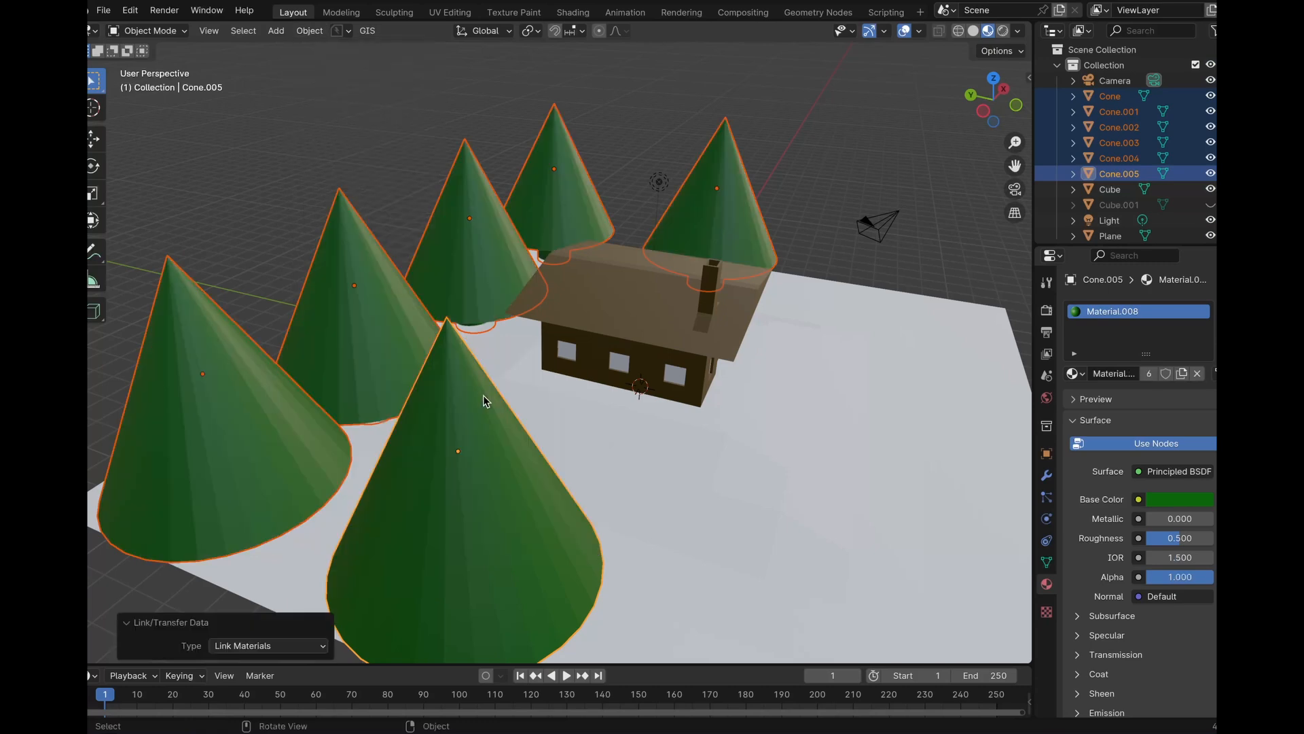
left_click(809, 190)
Select the house and set the roughness of its window material to 0
scroll(808, 190, "up", 2)
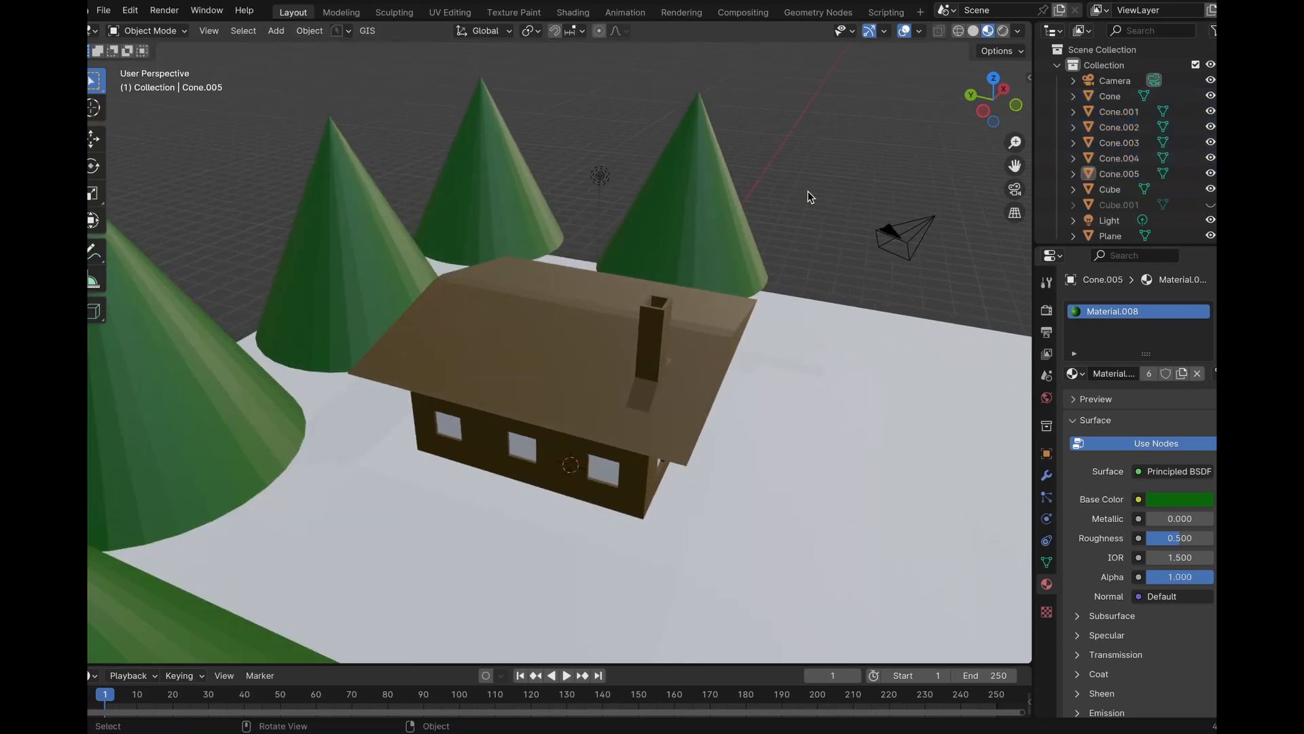
middle_click_drag(808, 191, 767, 166)
scroll(808, 193, "up", 7)
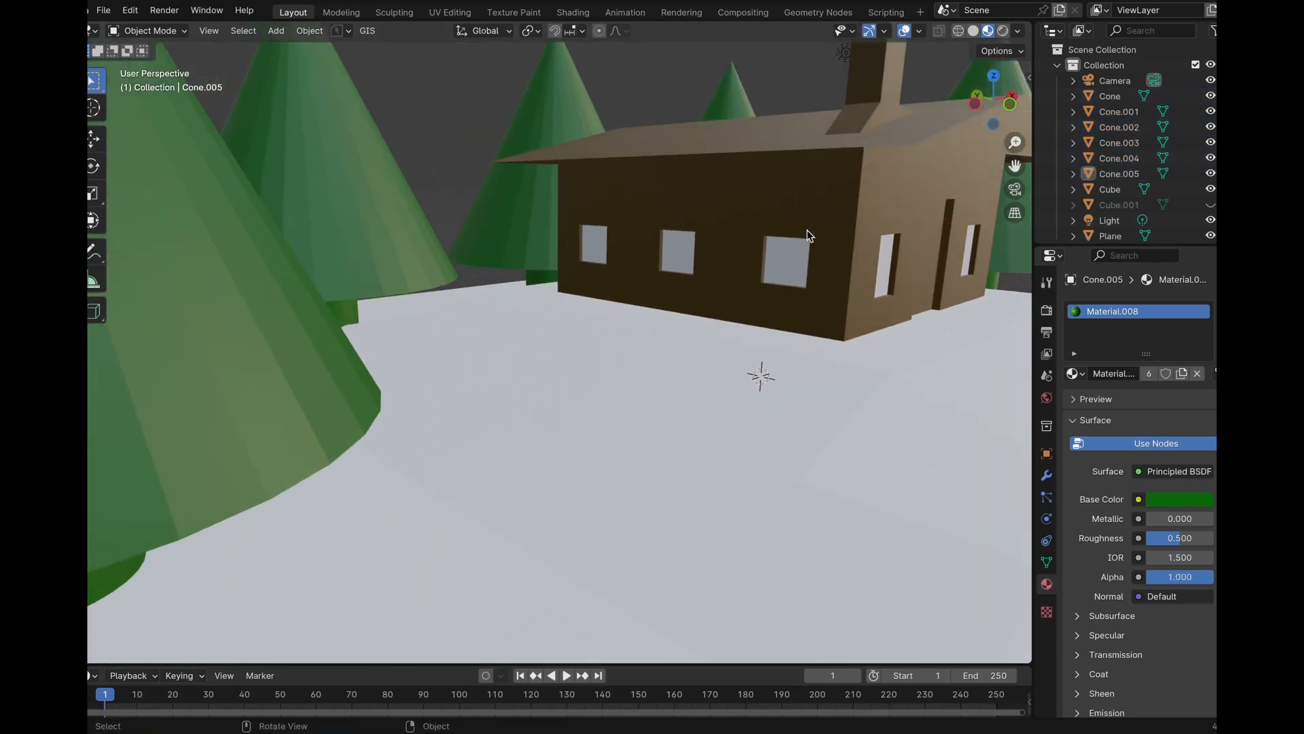
left_click(809, 237)
scroll(810, 236, "up", 2)
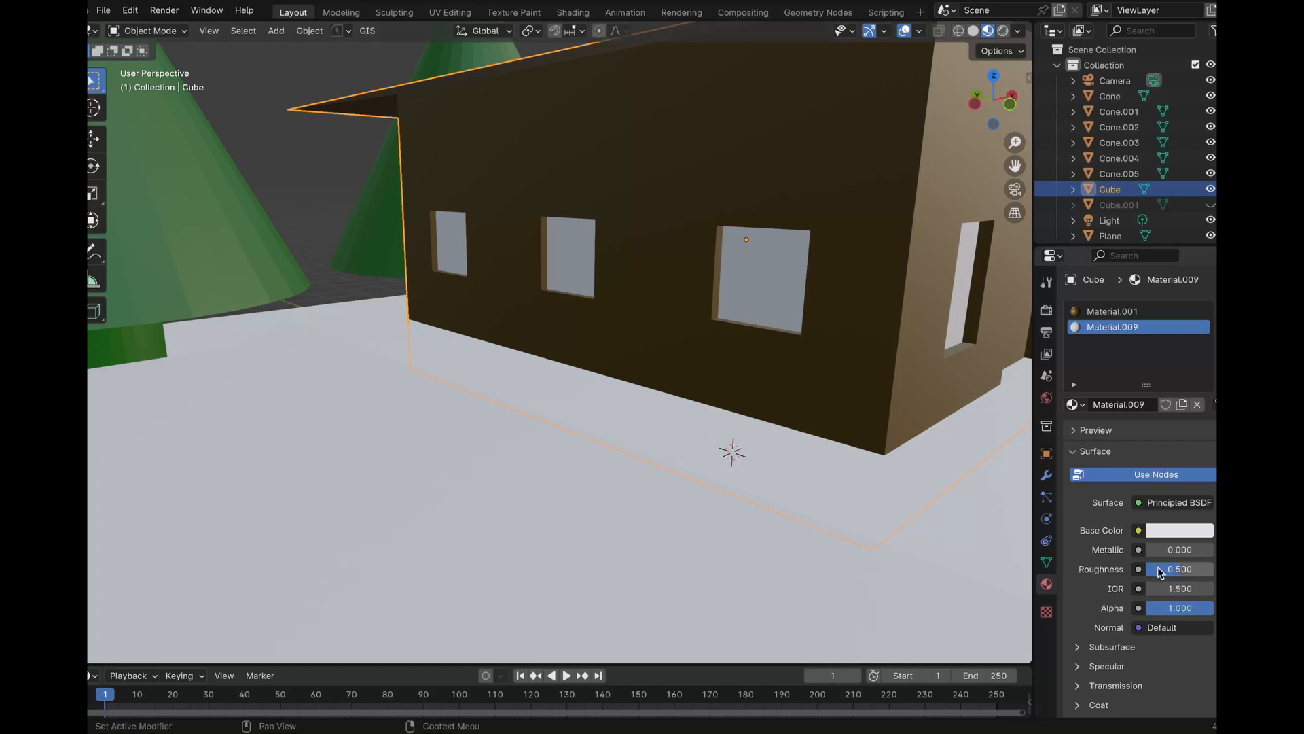
left_click_drag(1177, 576, 1145, 576)
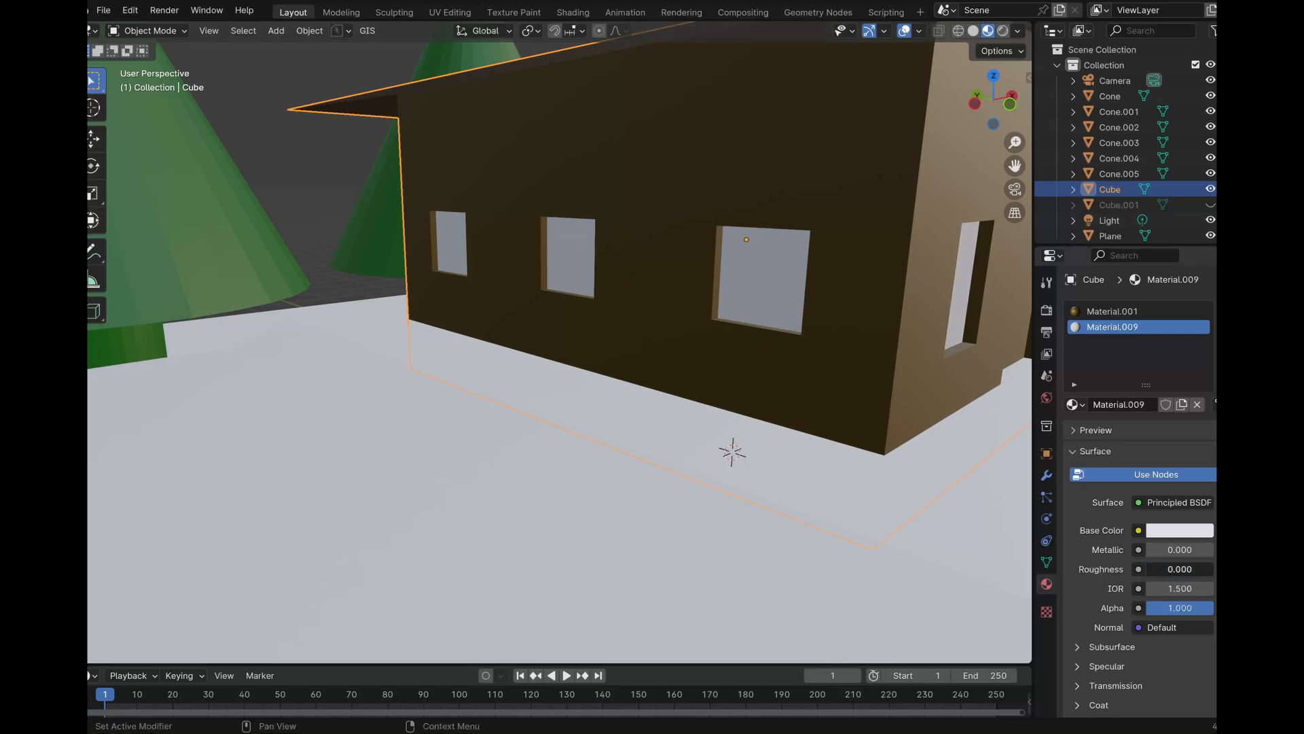
Change the window material's base colour to near-black
middle_click_drag(853, 388, 894, 388)
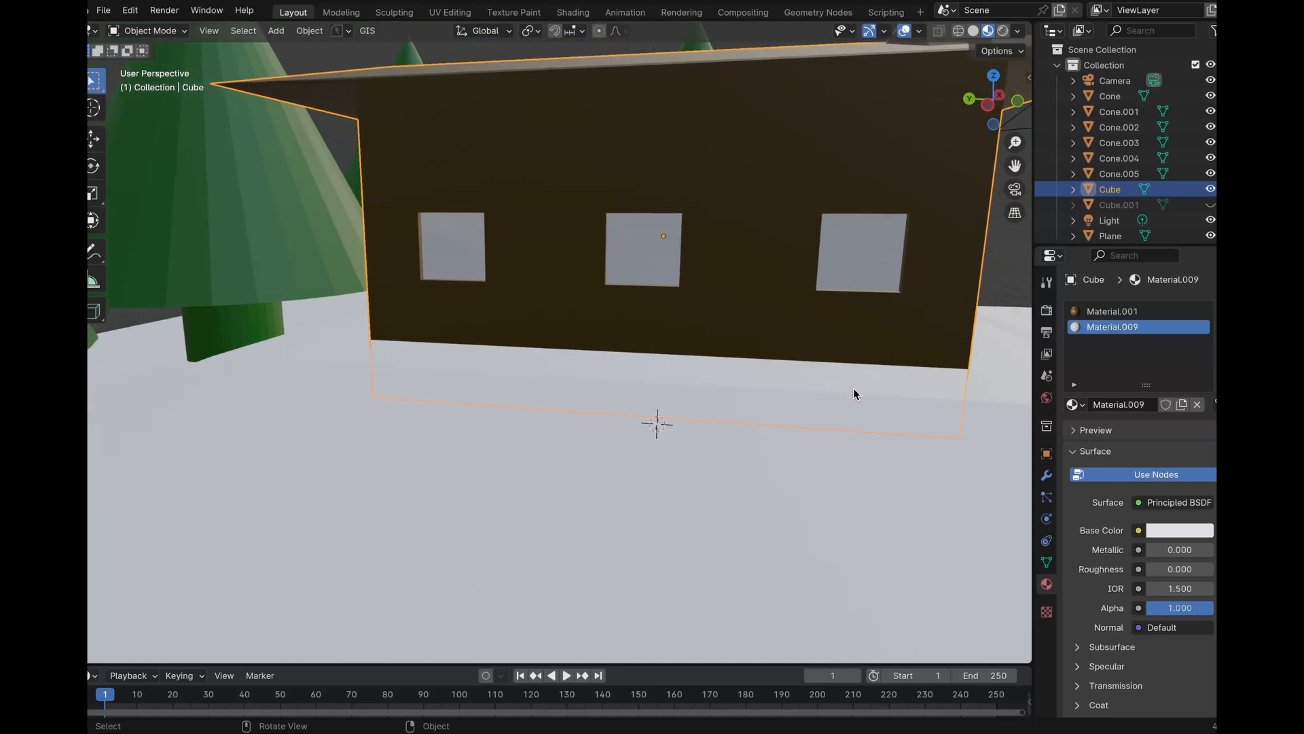
scroll(853, 389, "up", 2)
left_click(1179, 530)
left_click_drag(1201, 373, 1201, 415)
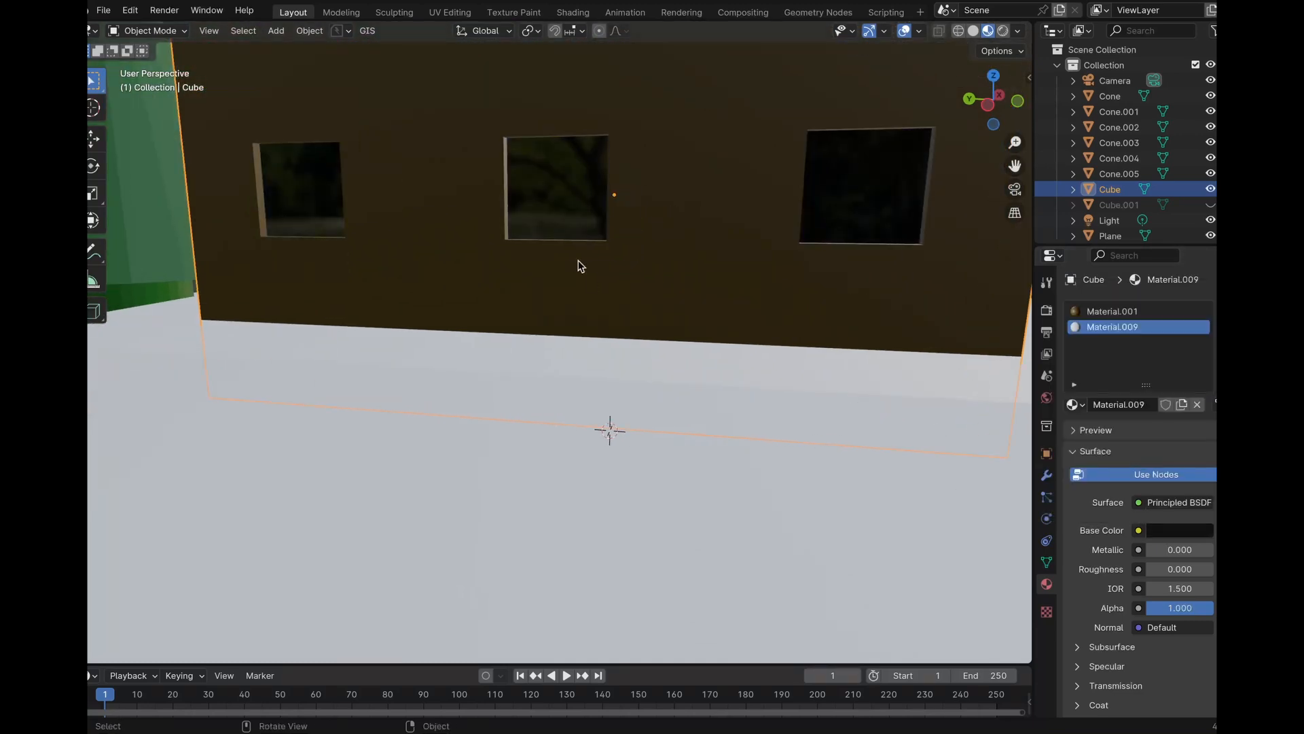
Try a roughness of 1.000 on the window material and set it back to 0
scroll(554, 154, "up", 4)
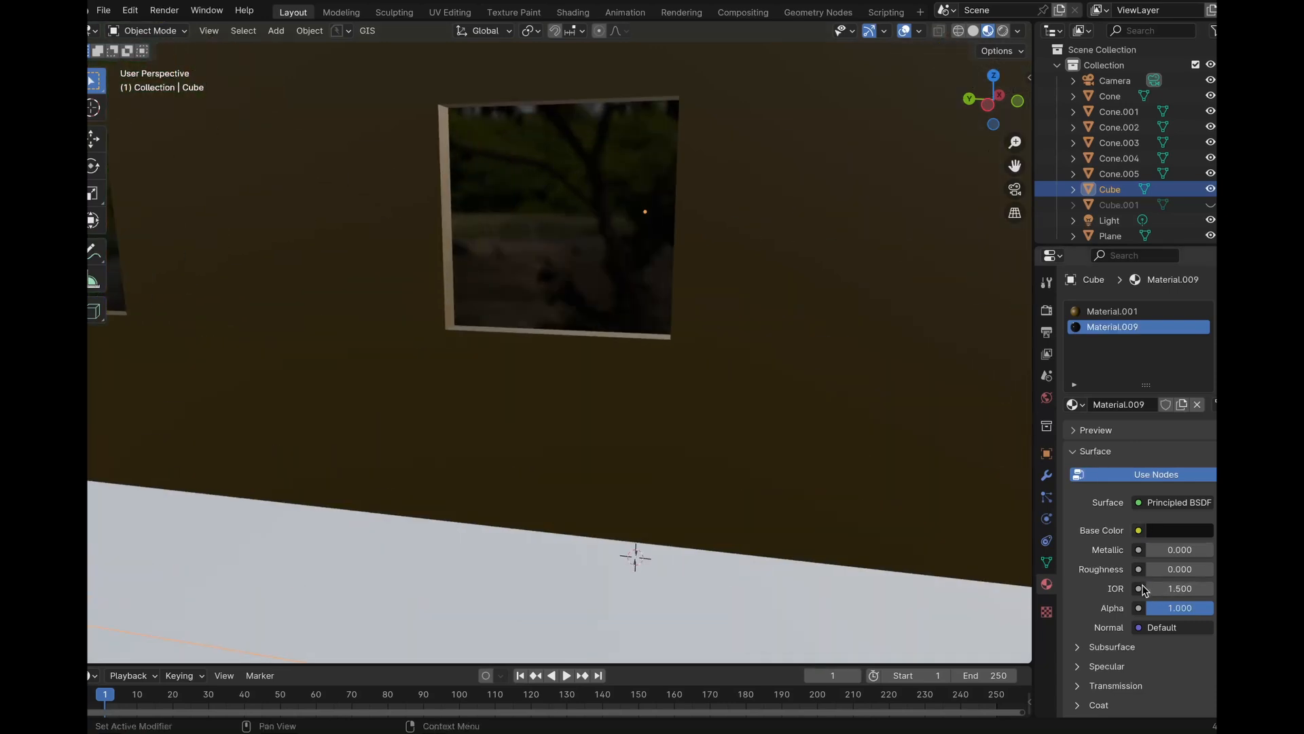
left_click_drag(1146, 569, 1212, 570)
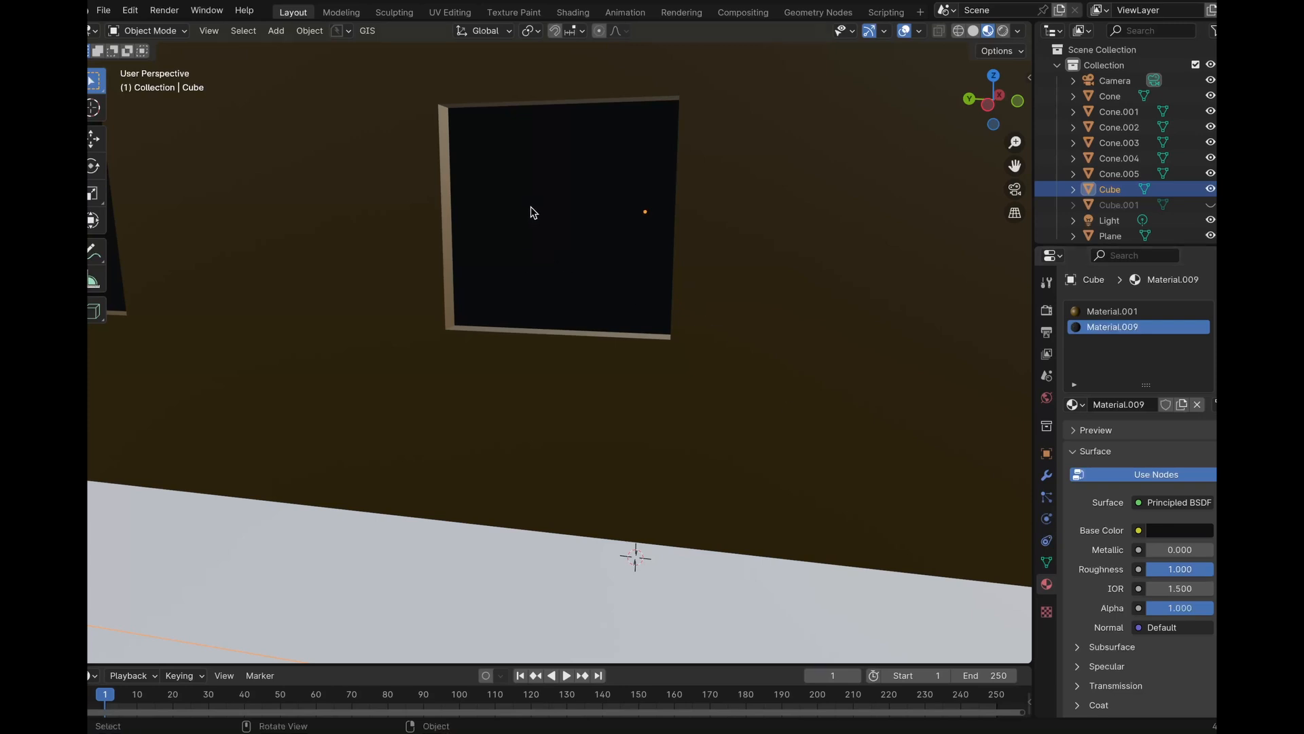
left_click_drag(1205, 572, 1147, 568)
Make the window material see-through with alpha 0.136 and both its blend mode and shadow mode set to Alpha Hashed
middle_click_drag(760, 365, 950, 428)
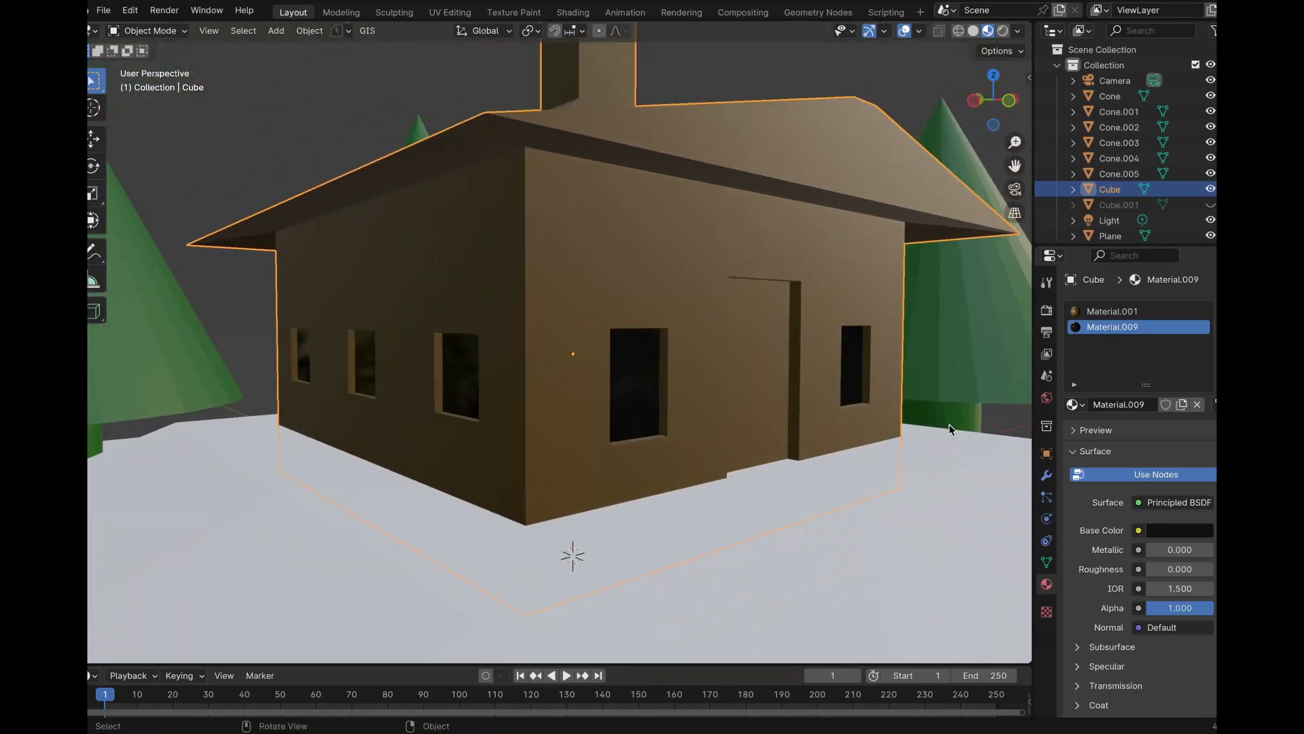
left_click_drag(1212, 608, 1158, 611)
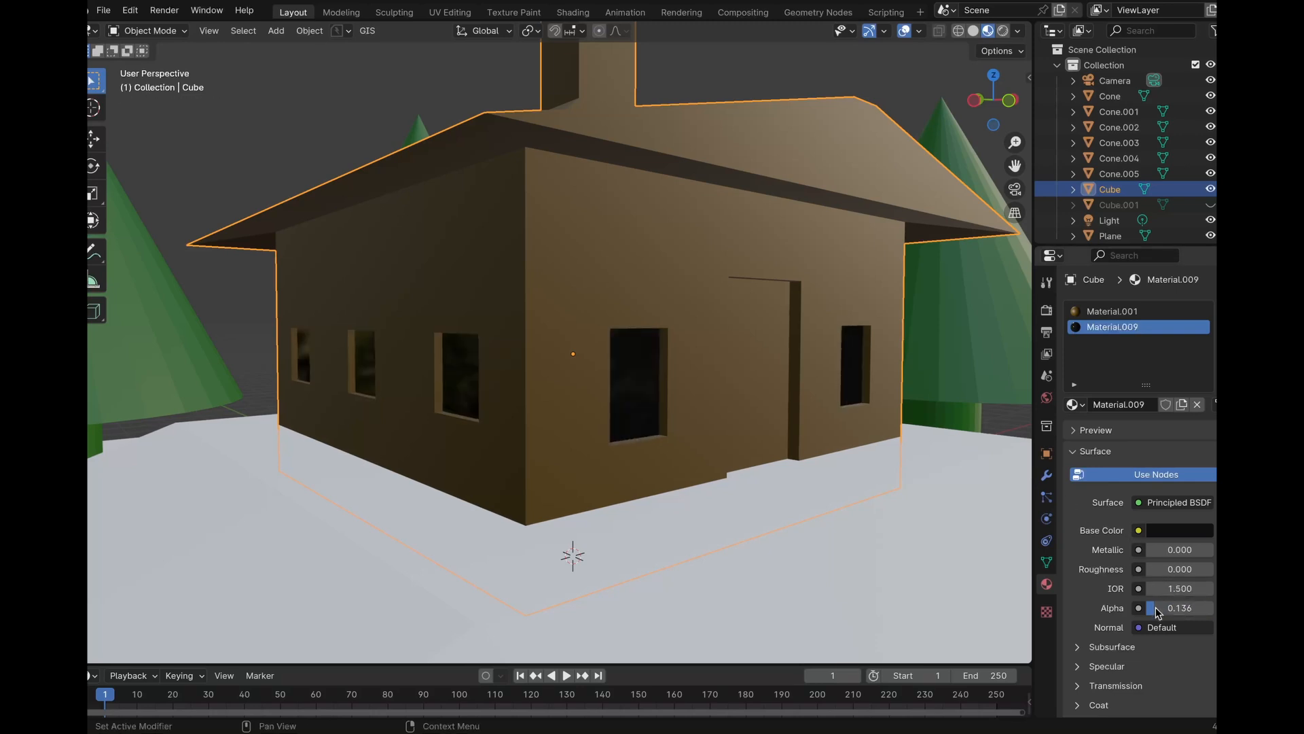
scroll(1142, 691, "down", 7)
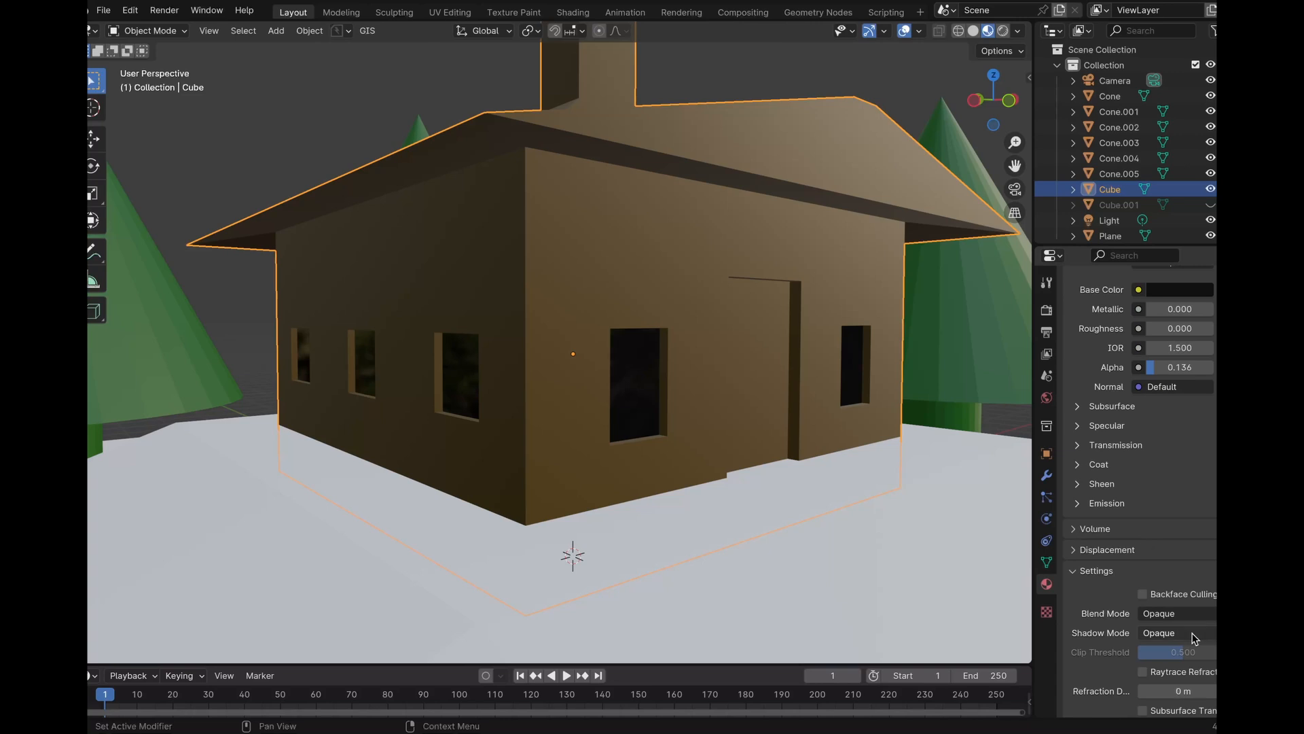
scroll(1204, 501, "down", 5)
scroll(1156, 386, "up", 4)
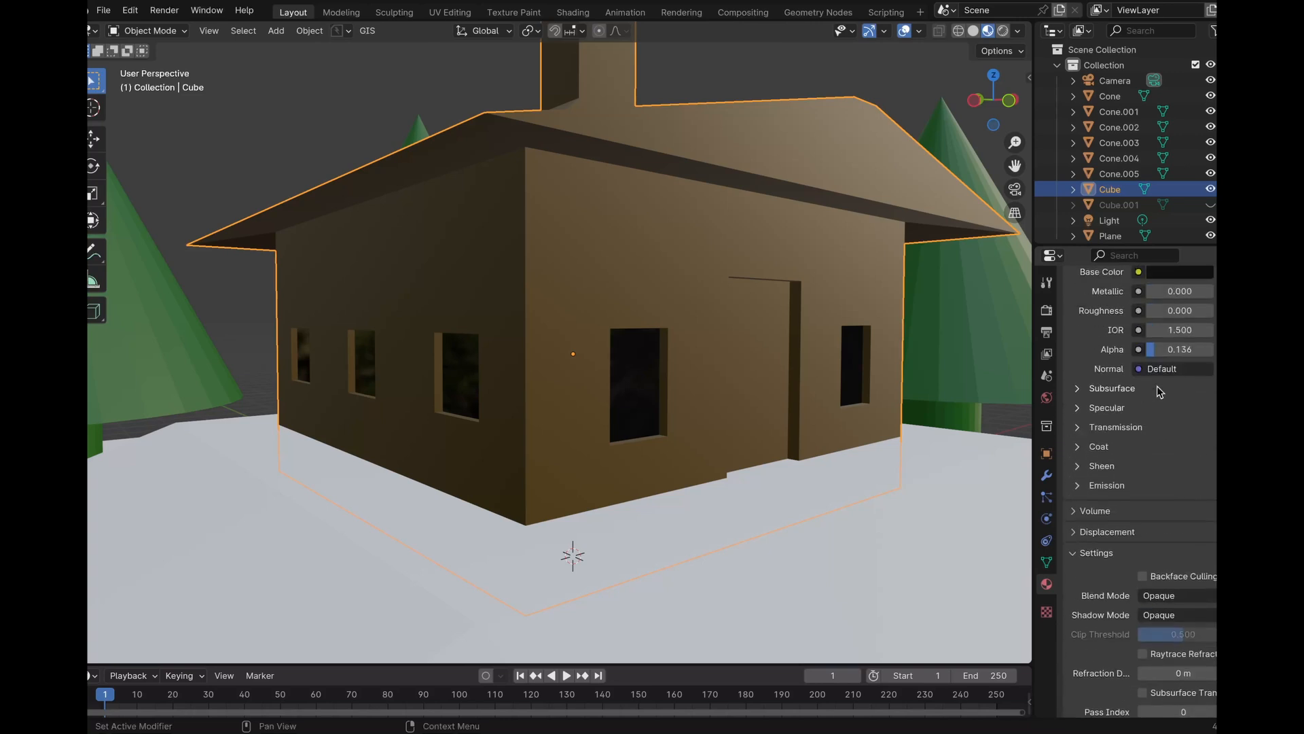
left_click(1156, 595)
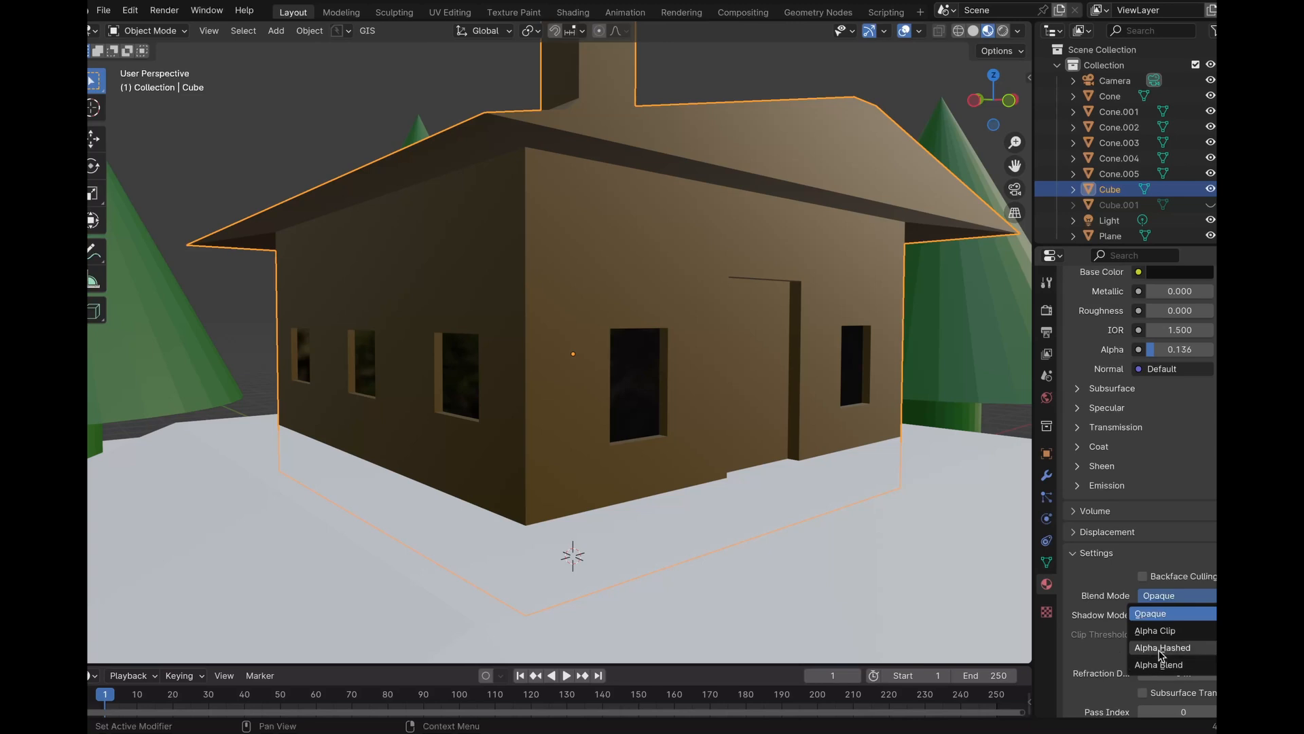
left_click(1162, 647)
left_click(1177, 614)
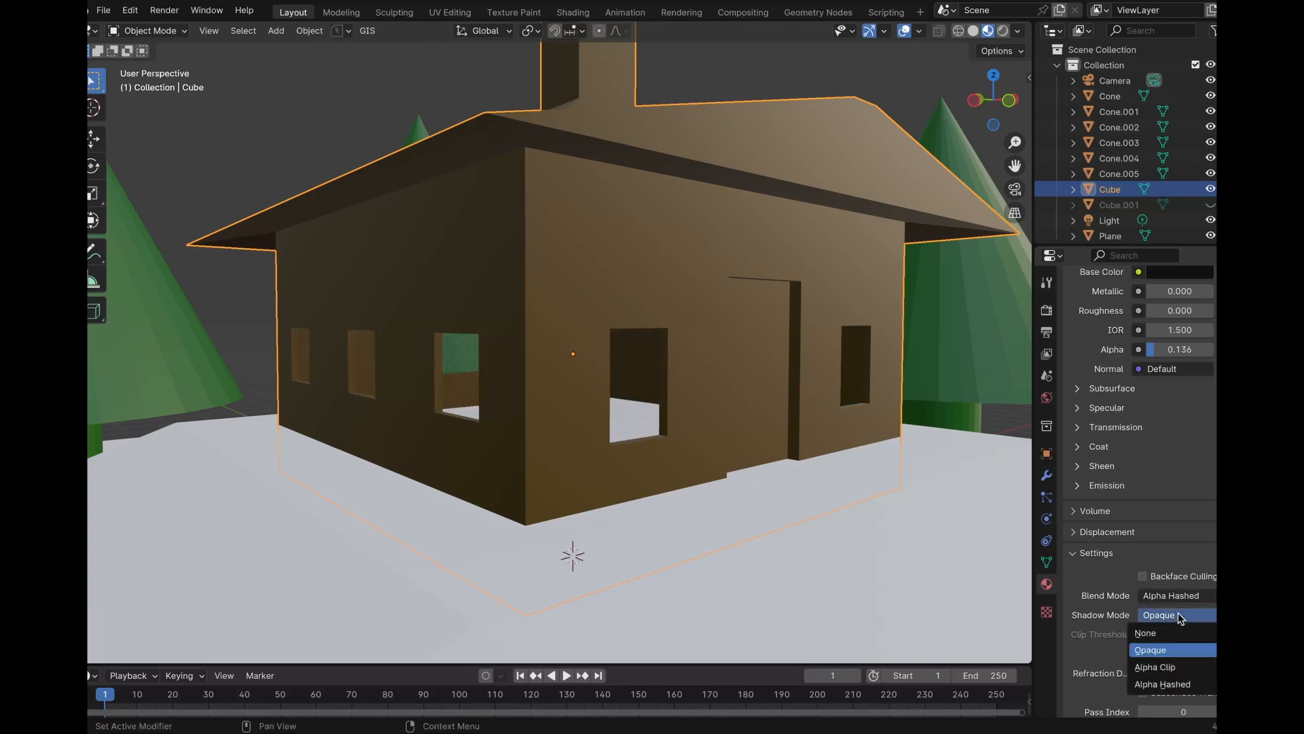
left_click(1173, 681)
Inspect the see-through windows up close and from several sides of the house
scroll(818, 363, "left", 5)
scroll(819, 363, "left", 5)
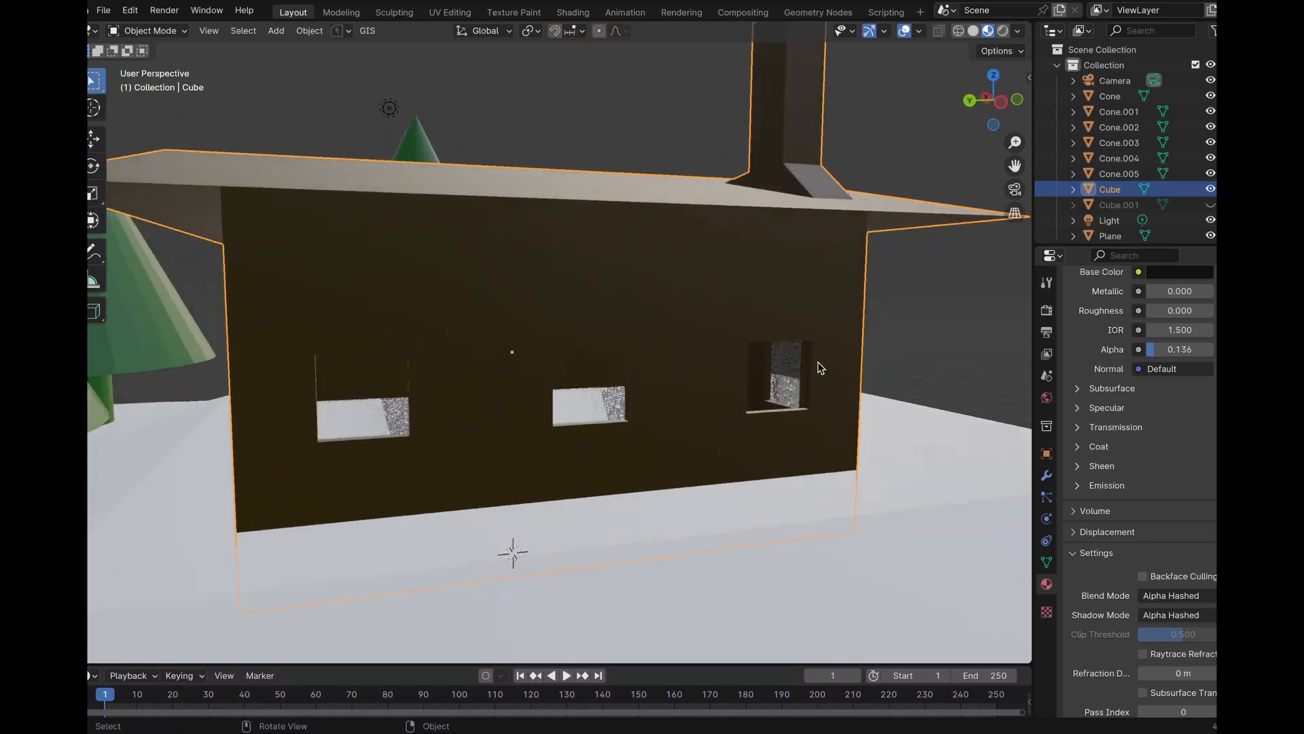
scroll(582, 315, "up", 10)
scroll(582, 321, "down", 10)
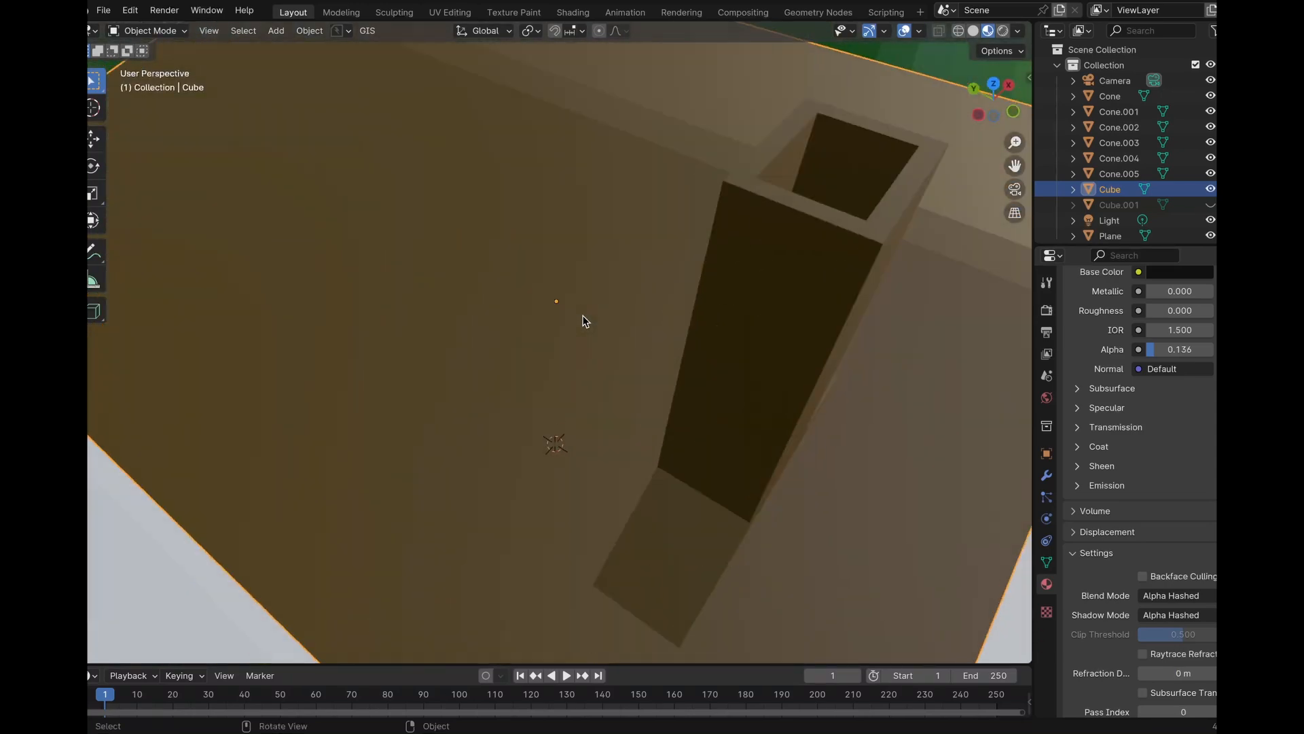
scroll(582, 319, "up", 4)
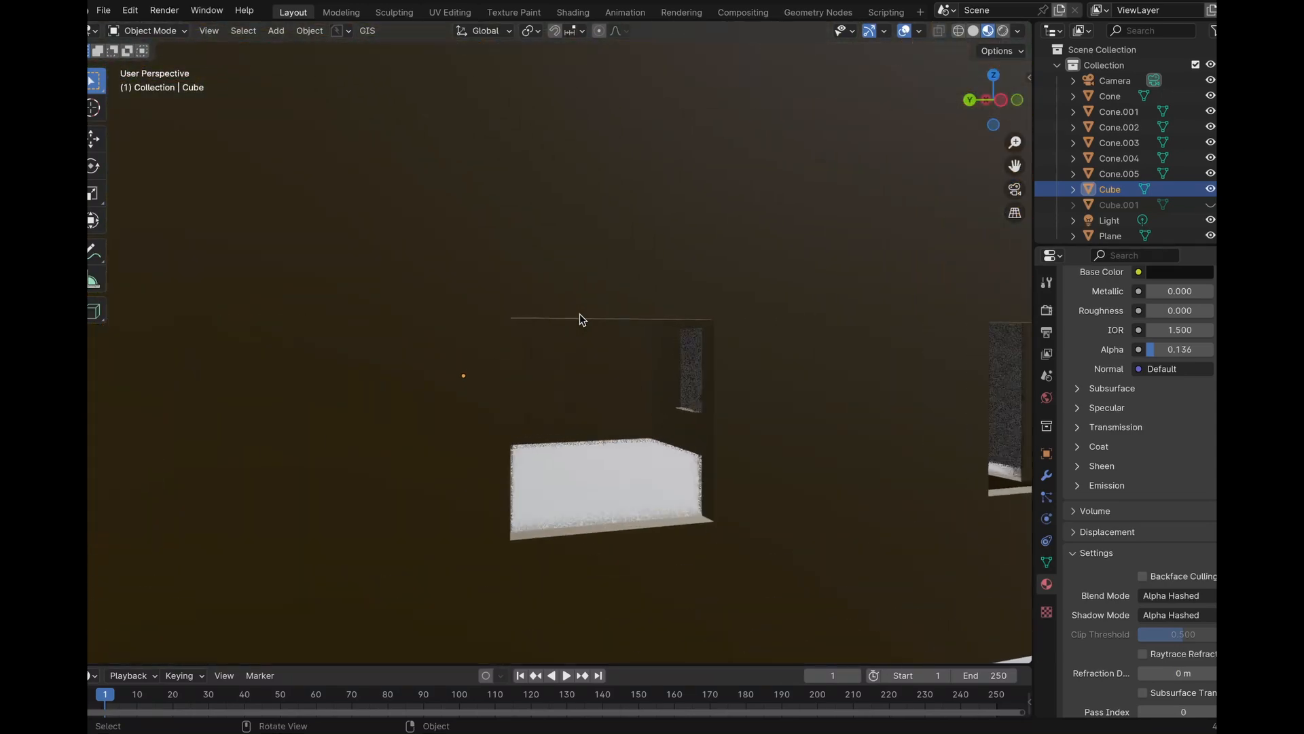
scroll(580, 319, "left", 5)
scroll(583, 320, "down", 6)
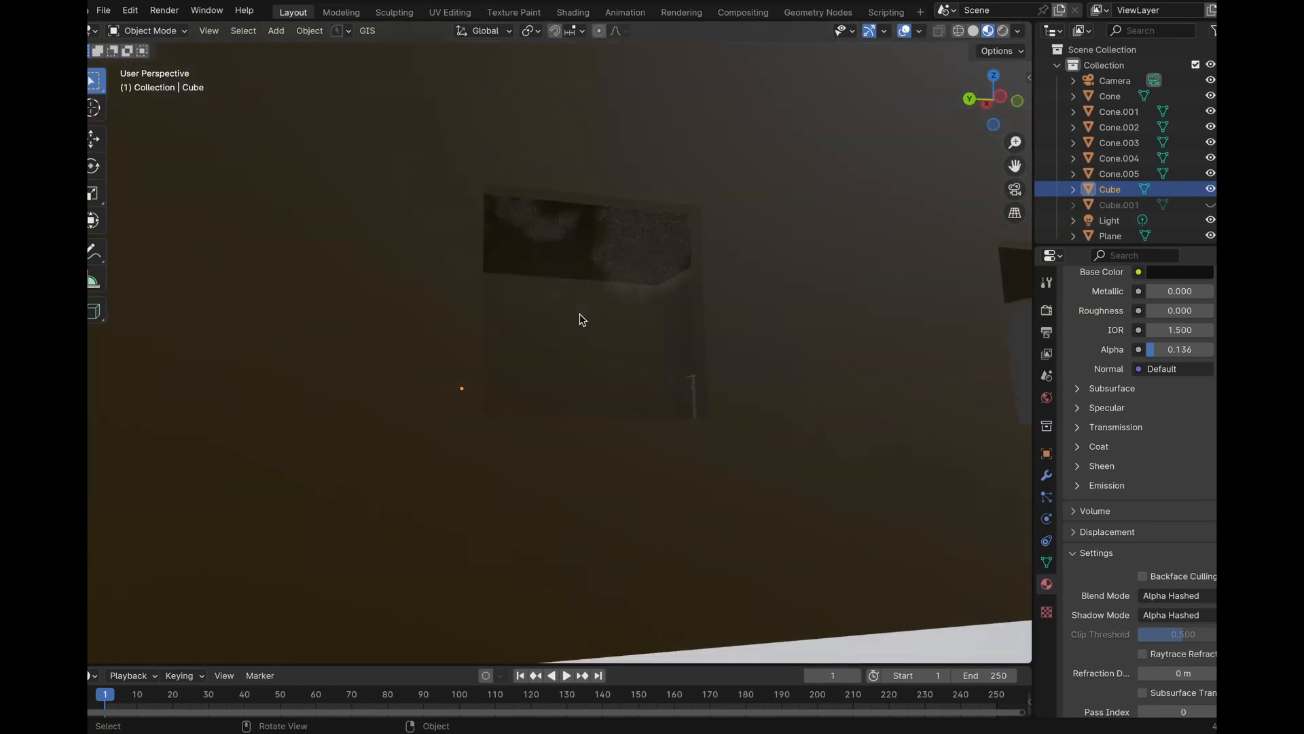
scroll(580, 316, "down", 6)
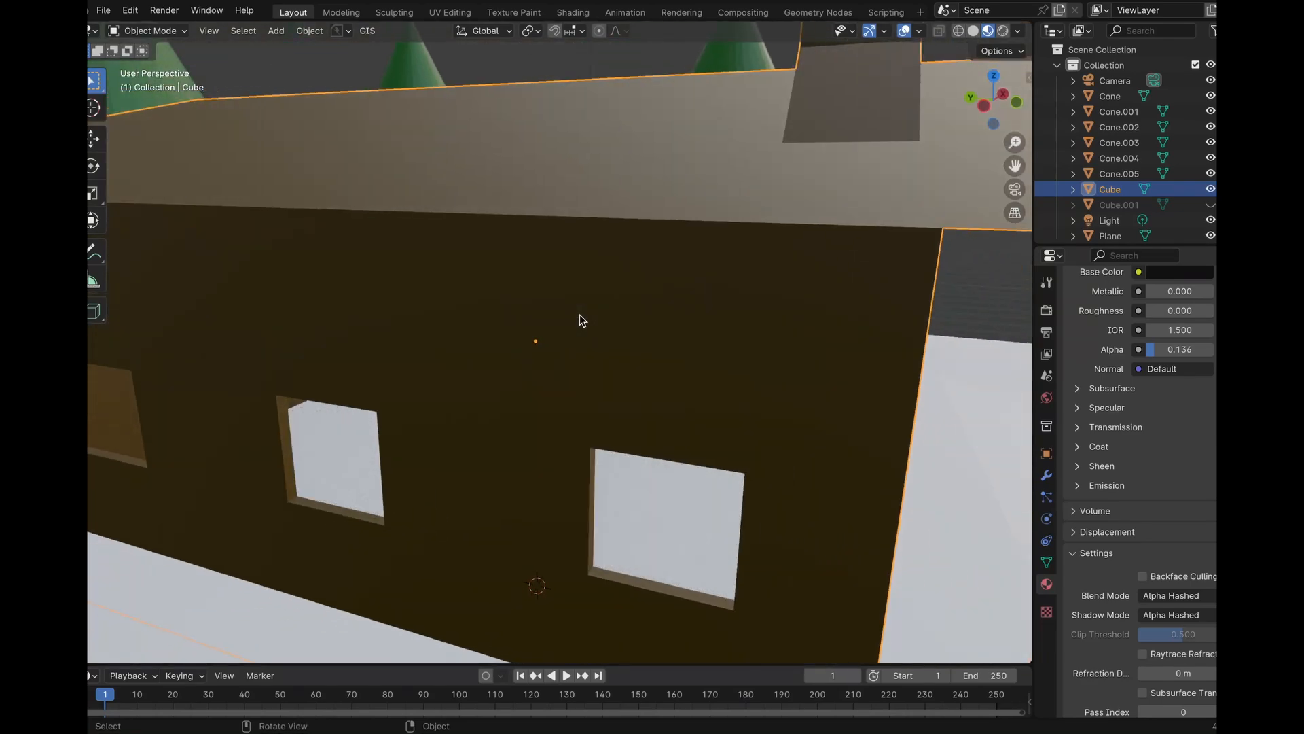
scroll(580, 315, "right", 5)
scroll(580, 315, "down", 2)
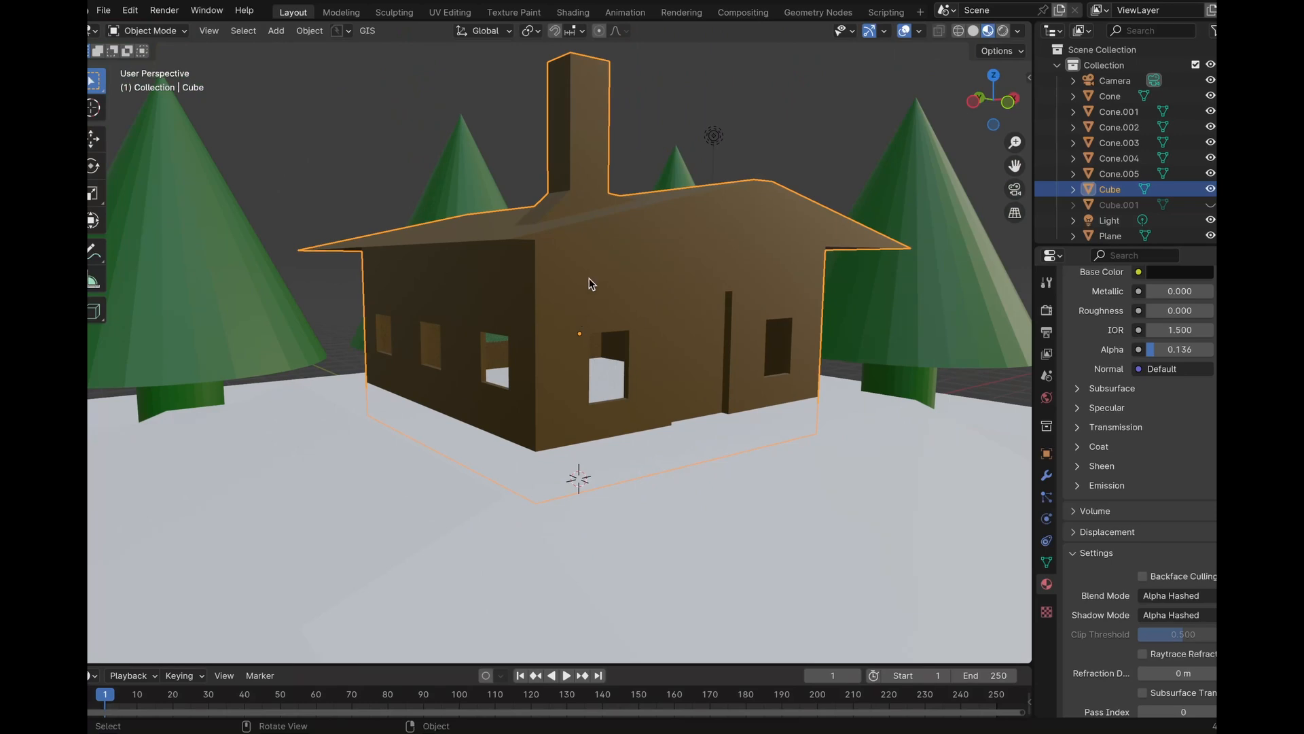
scroll(627, 227, "up", 6, "shift")
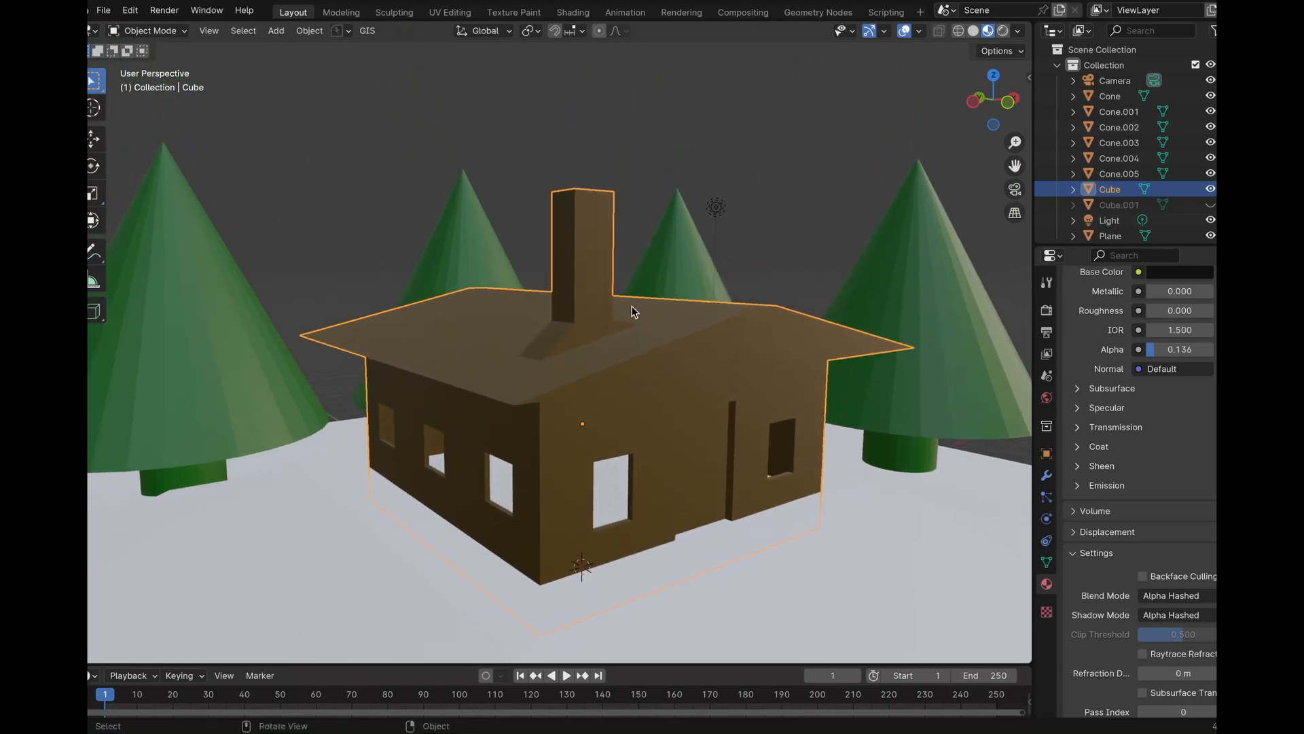
scroll(631, 307, "up", 2)
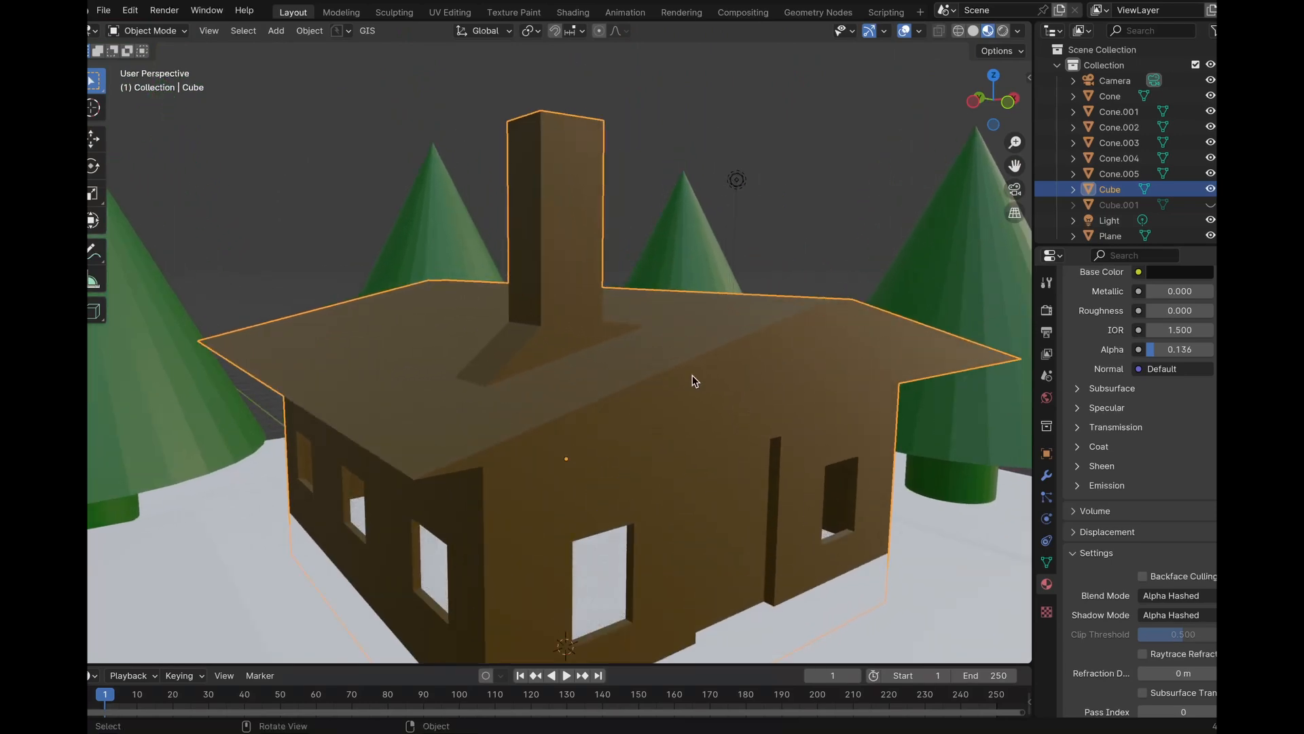
In Edit Mode, select the door face of the house and assign it a new third material
scroll(691, 375, "up", 2)
scroll(692, 375, "right", 3)
scroll(692, 375, "down", 4, "shift")
key("Tab")
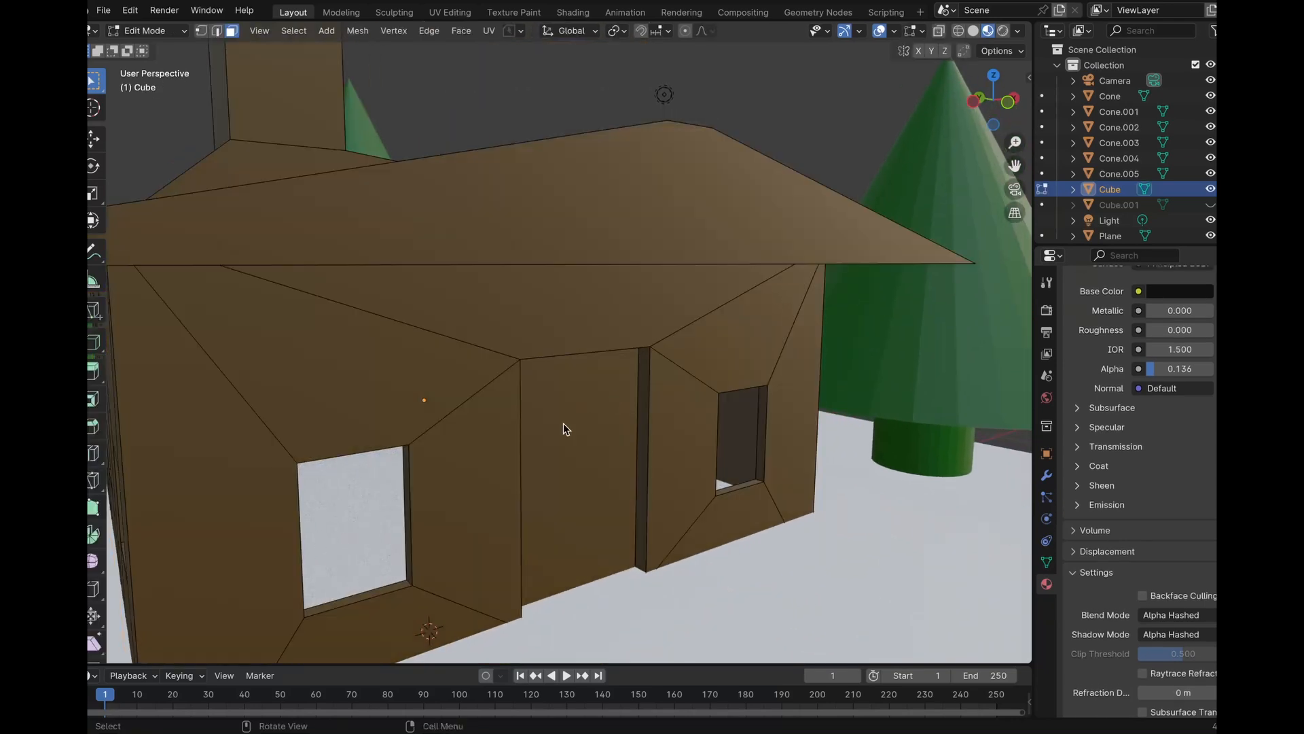
left_click(563, 422)
scroll(1114, 369, "up", 8)
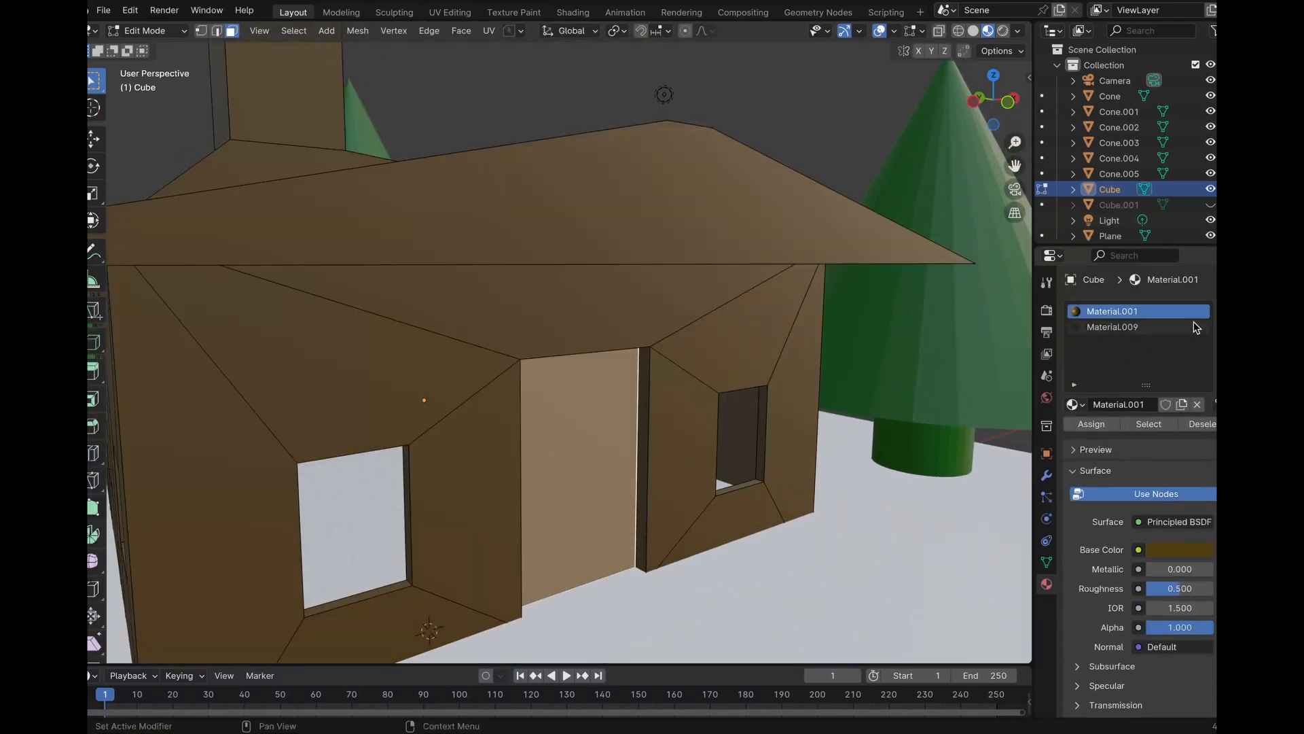
left_click(1215, 310)
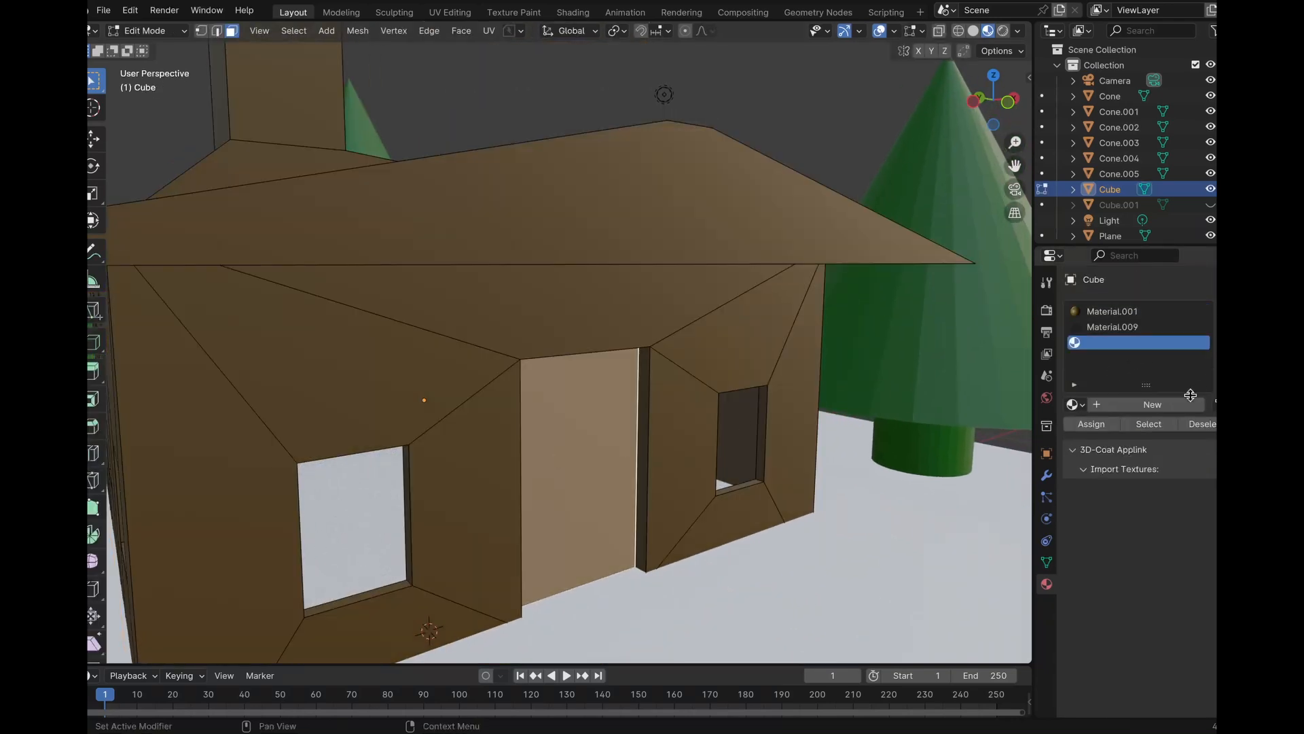
left_click(1148, 404)
left_click(1091, 424)
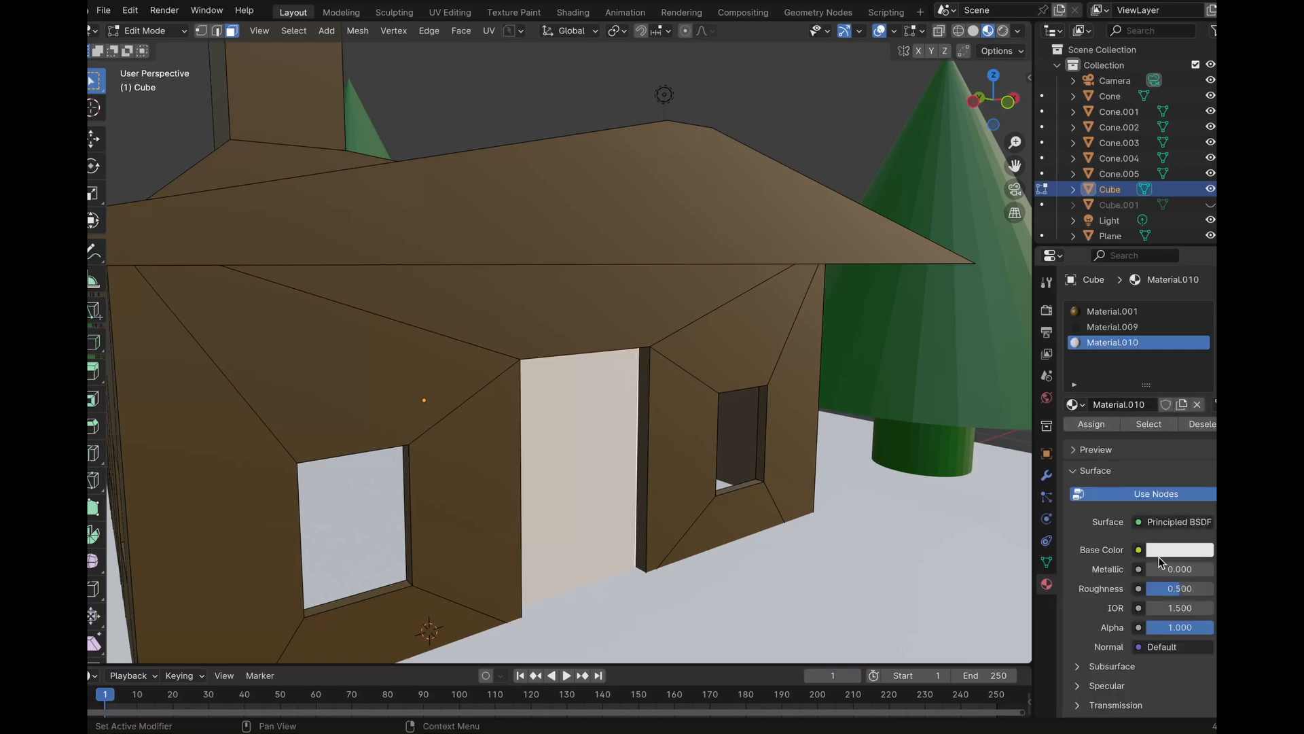
Set the door material's base colour to mid grey and its metallic value to 1.000, and return to Object Mode
left_click(1161, 554)
left_click_drag(1208, 426, 1202, 394)
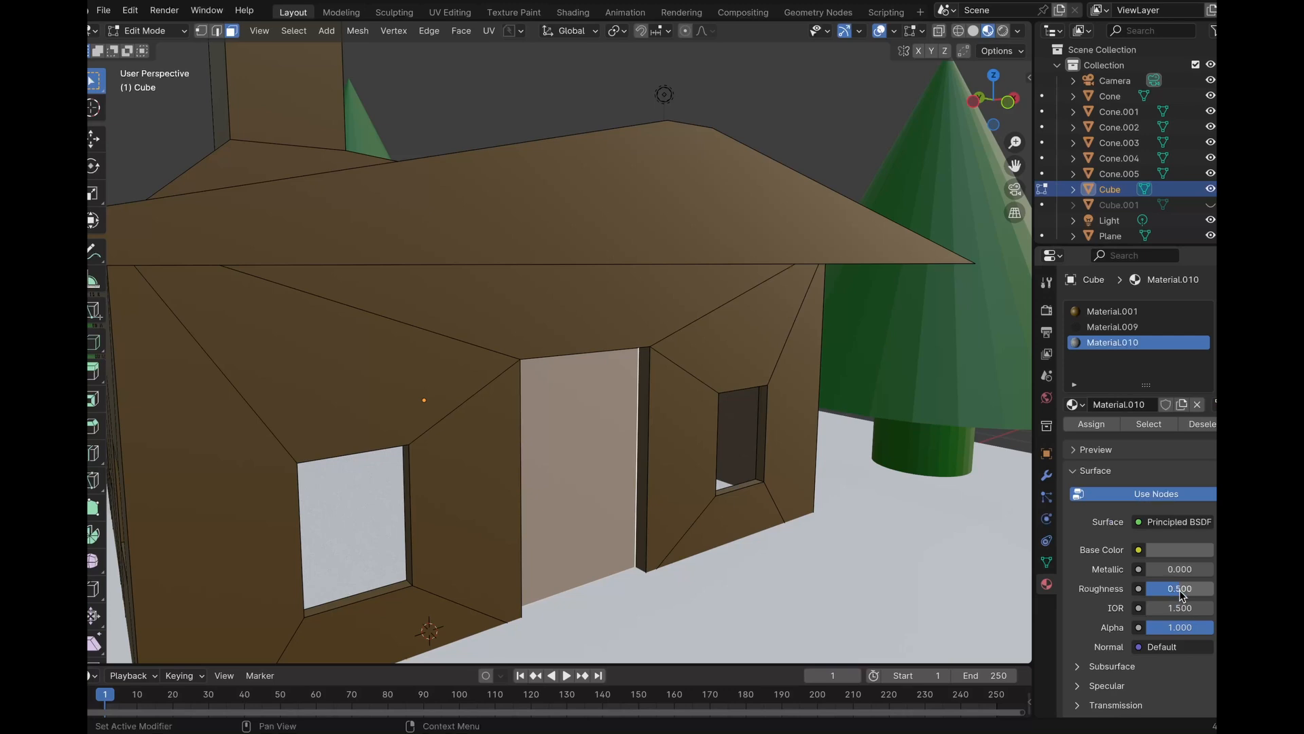
left_click_drag(1168, 572, 1213, 568)
left_click(626, 334)
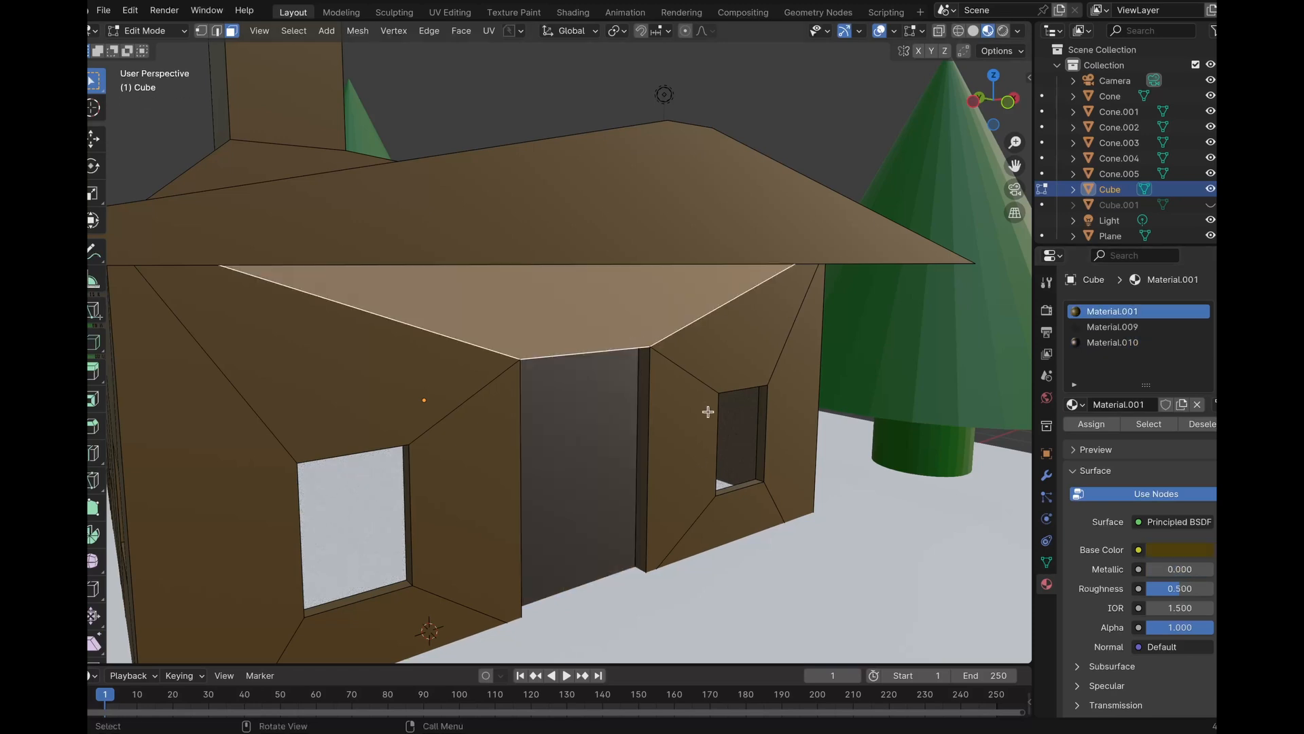
key("Tab")
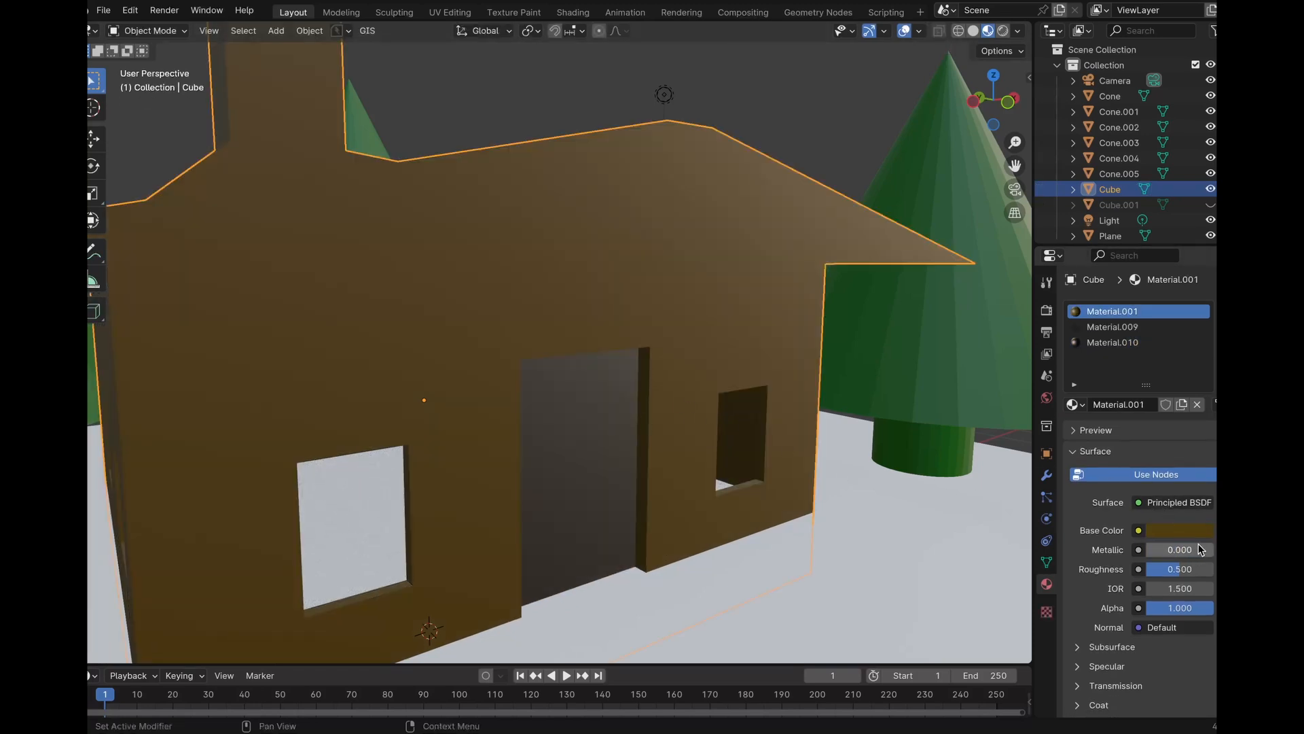
Set the door material's roughness to 0.250 and lighten its base colour to light grey
mouse_move(1157, 550)
left_mouse_down()
mouse_move(1171, 549)
mouse_move(1105, 553)
mouse_move(1212, 550)
mouse_move(1148, 550)
mouse_move(1212, 550)
mouse_move(1147, 549)
mouse_move(1212, 549)
mouse_move(1148, 550)
mouse_move(1212, 549)
mouse_move(1163, 570)
left_mouse_up()
left_click(1107, 343)
scroll(747, 364, "down", 2)
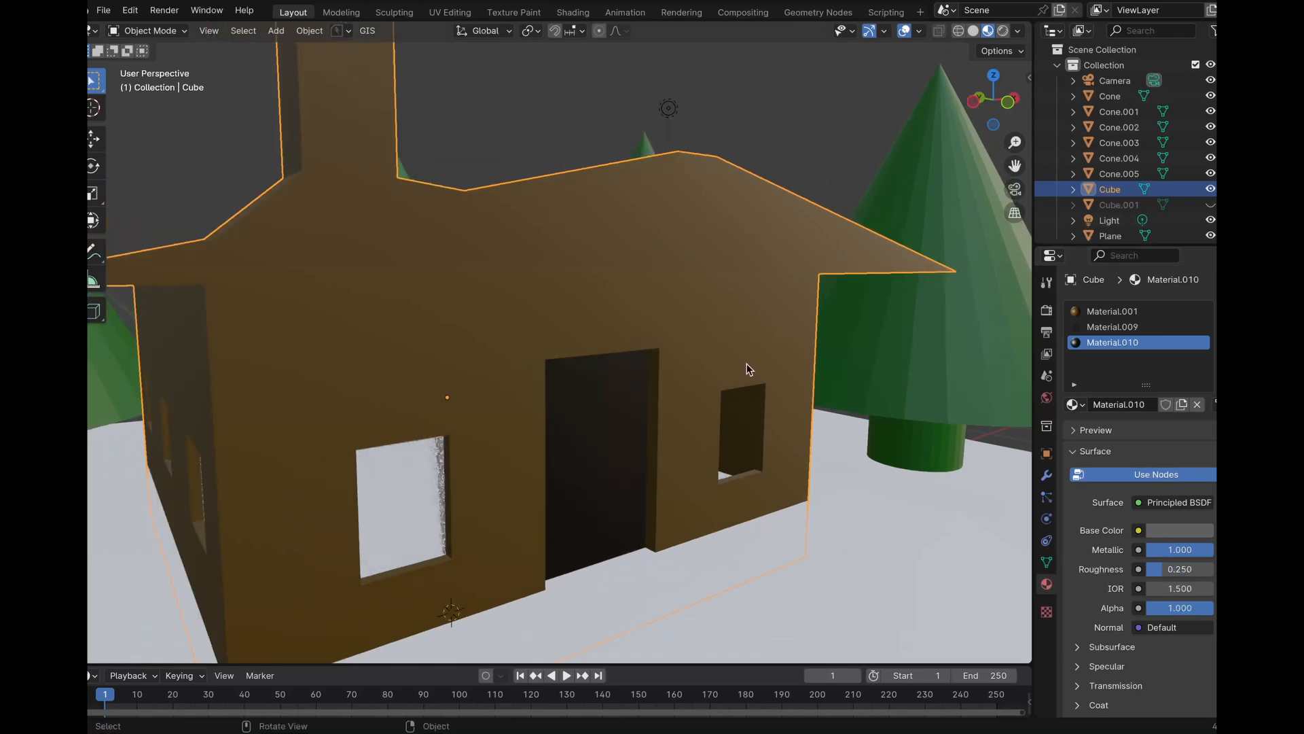
left_click(1183, 529)
left_click_drag(1200, 370, 1199, 333)
In Edit Mode, select the chimney's sloped base faces and outer side faces on the house roof
middle_click_drag(770, 457, 770, 458)
middle_click_drag(769, 457, 770, 459, "shift")
scroll(770, 459, "down", 4)
key("Tab")
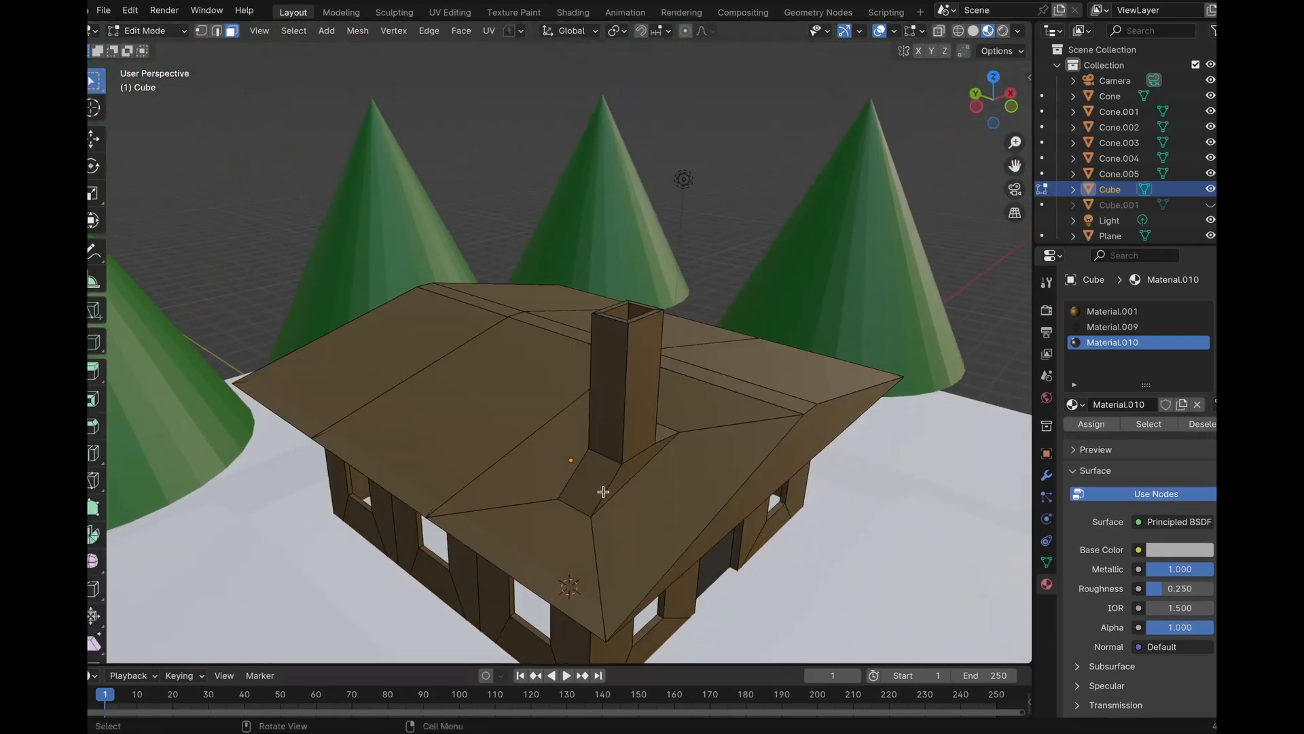
left_click(611, 486)
left_click(611, 473, "shift")
left_click(657, 426, "shift")
left_click(638, 415, "shift")
middle_click_drag(638, 415, 638, 414)
left_click(736, 402, "shift")
left_click(740, 372, "shift")
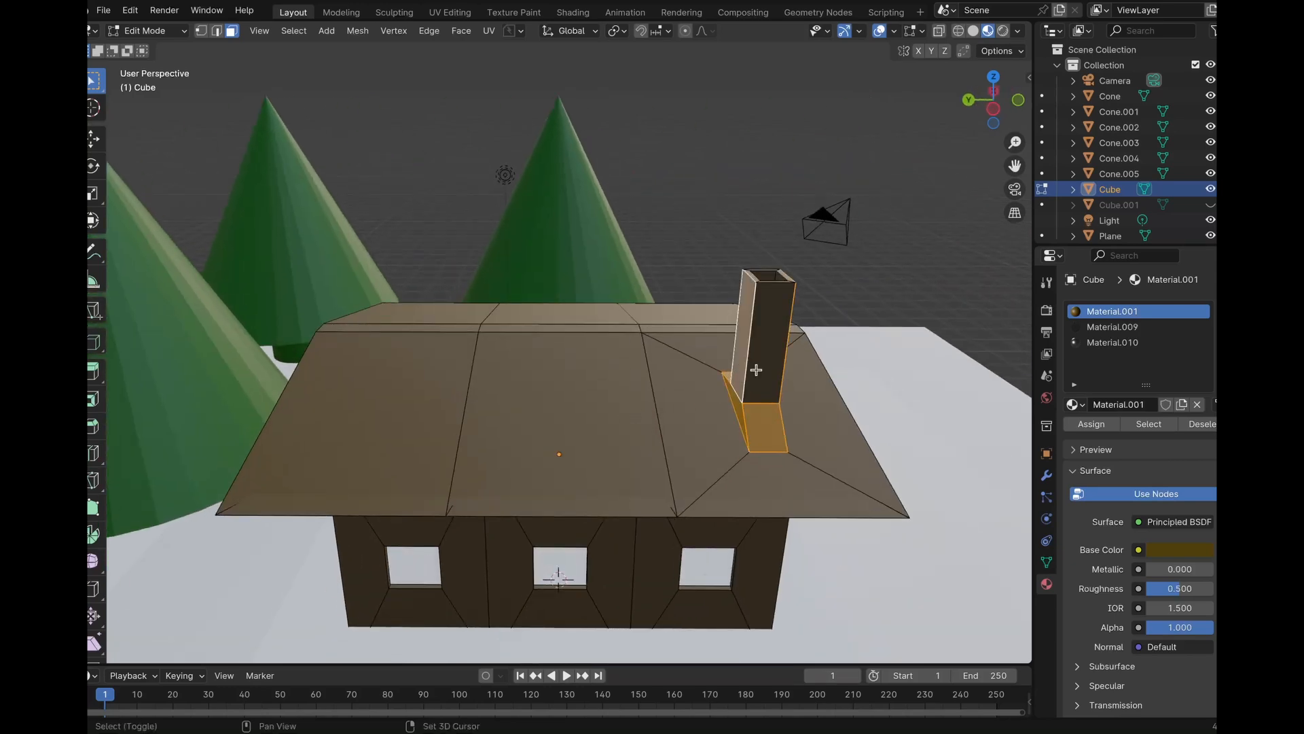
left_click(756, 370, "shift")
Add the remaining outer faces and the inner faces of the chimney to the selection
middle_click_drag(756, 370, 362, 531)
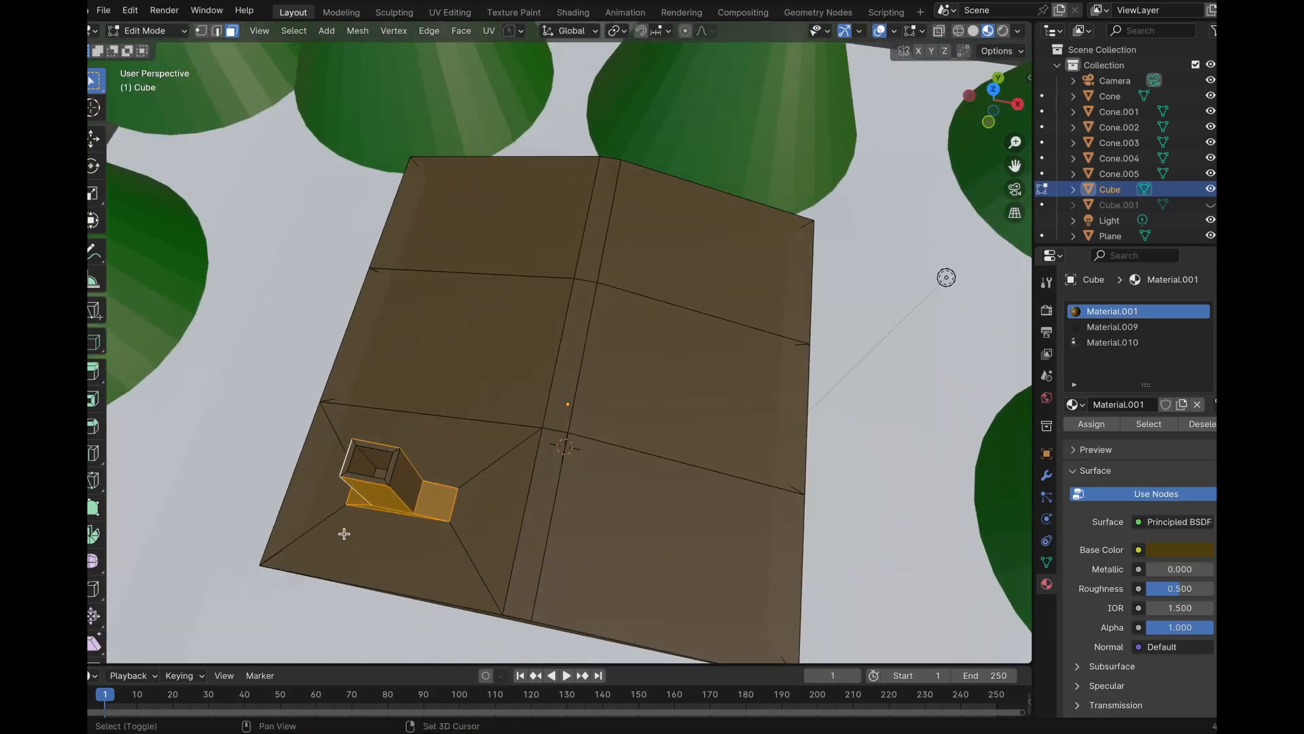
left_click(392, 478, "shift")
left_click(375, 470, "shift")
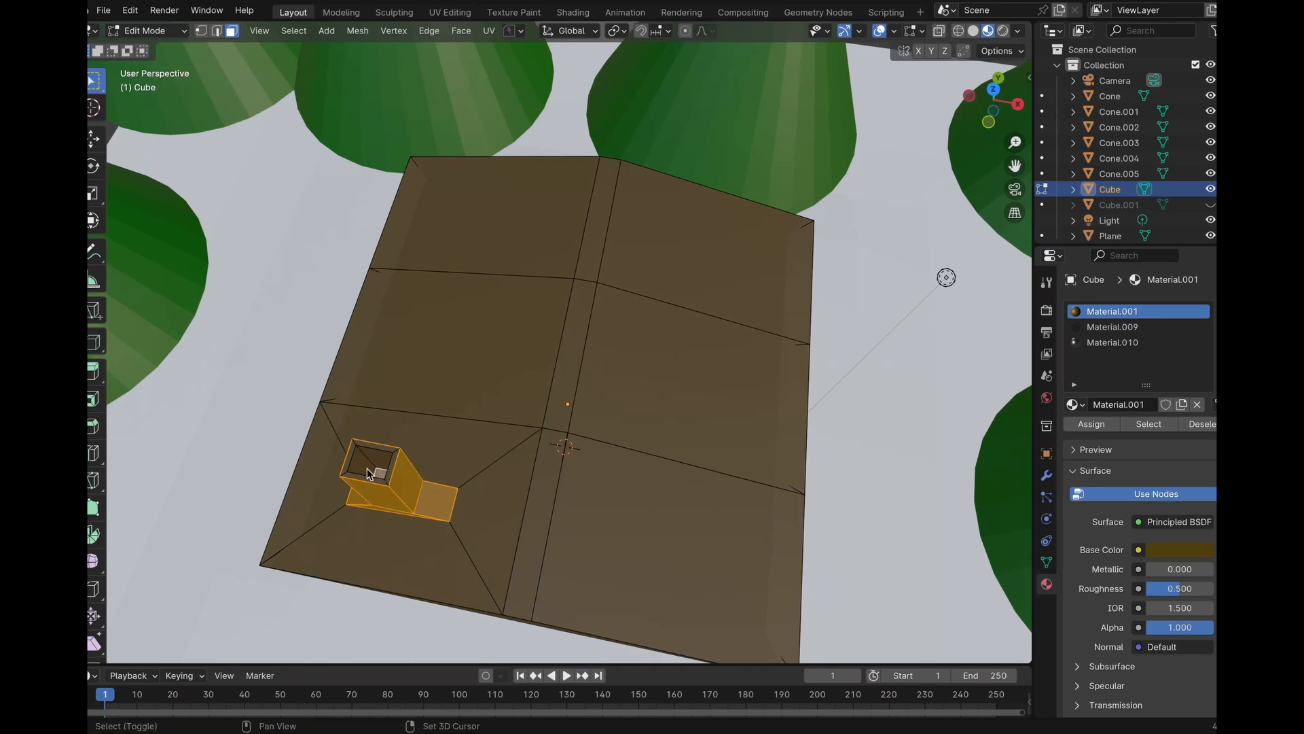
middle_click_drag(373, 474, 373, 475)
left_click(698, 386, "shift")
middle_click_drag(697, 384, 698, 384)
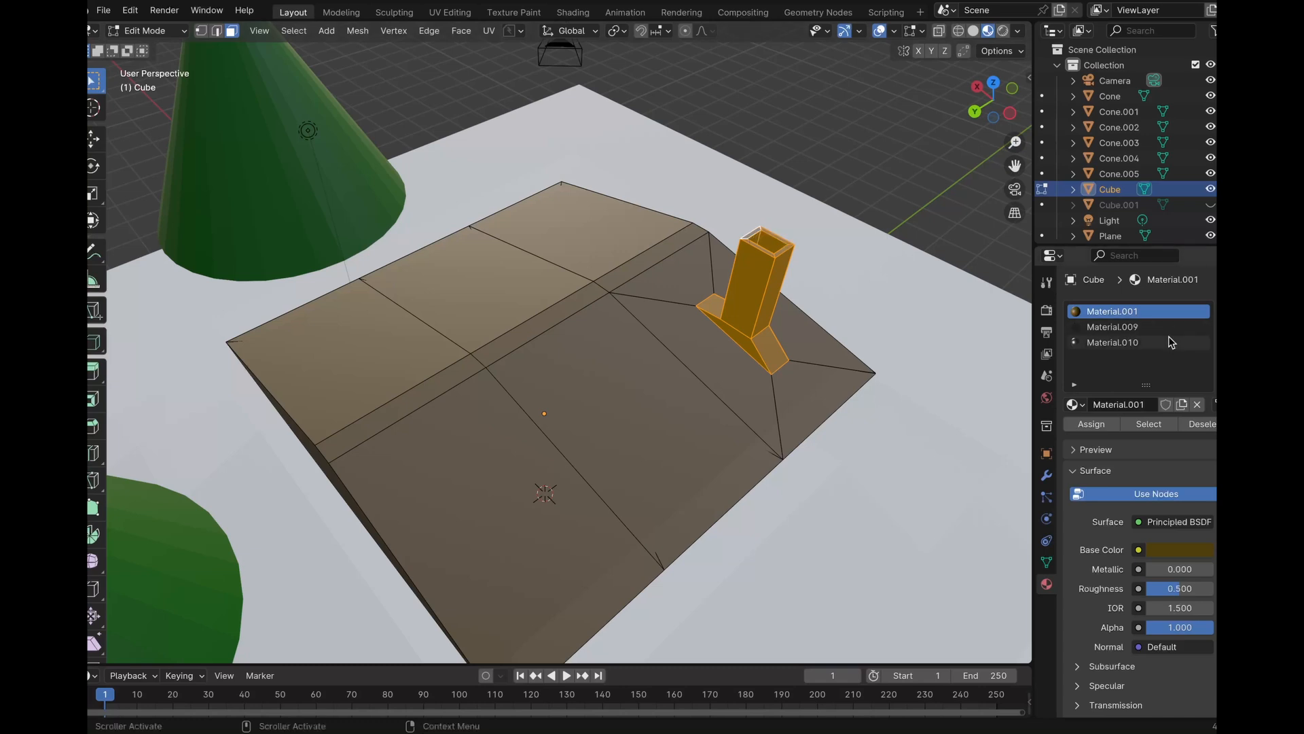
Create a fourth material on the house with a mid-grey base colour and assign it to the selected chimney faces
left_click(1222, 327)
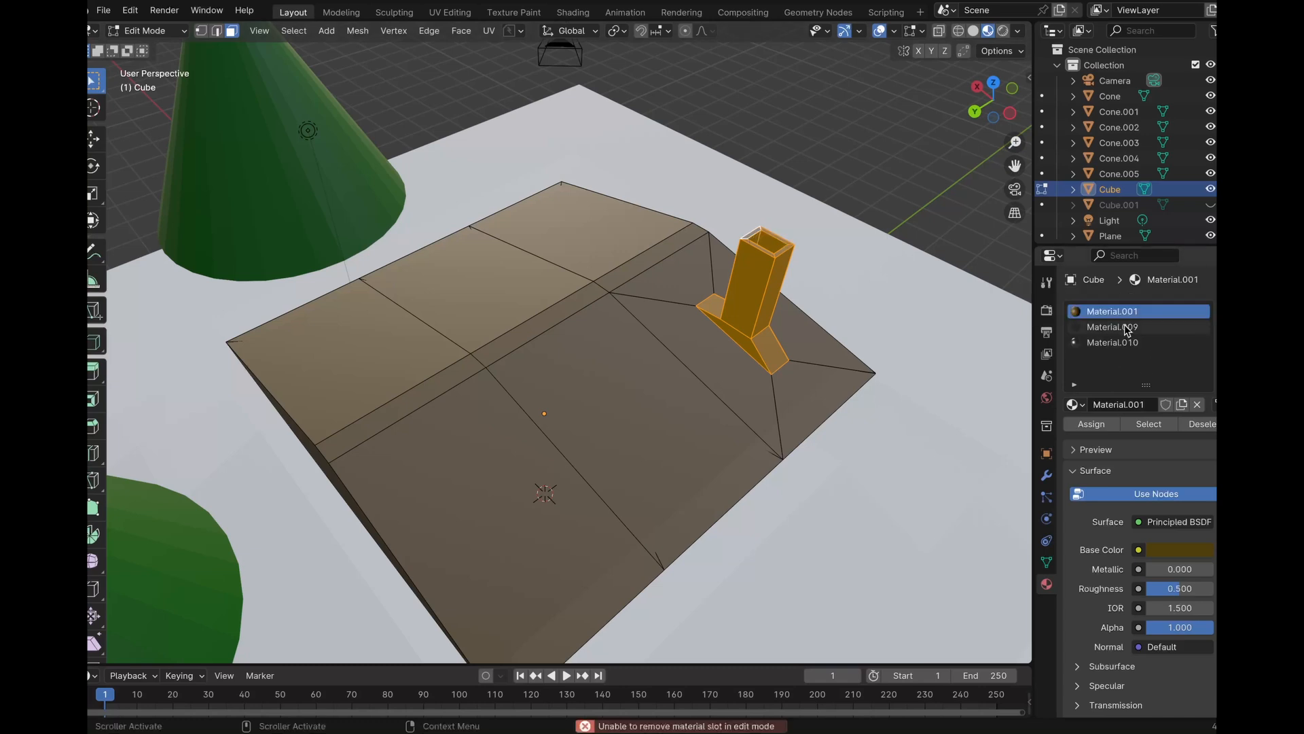
left_click(1223, 311)
left_click(1141, 406)
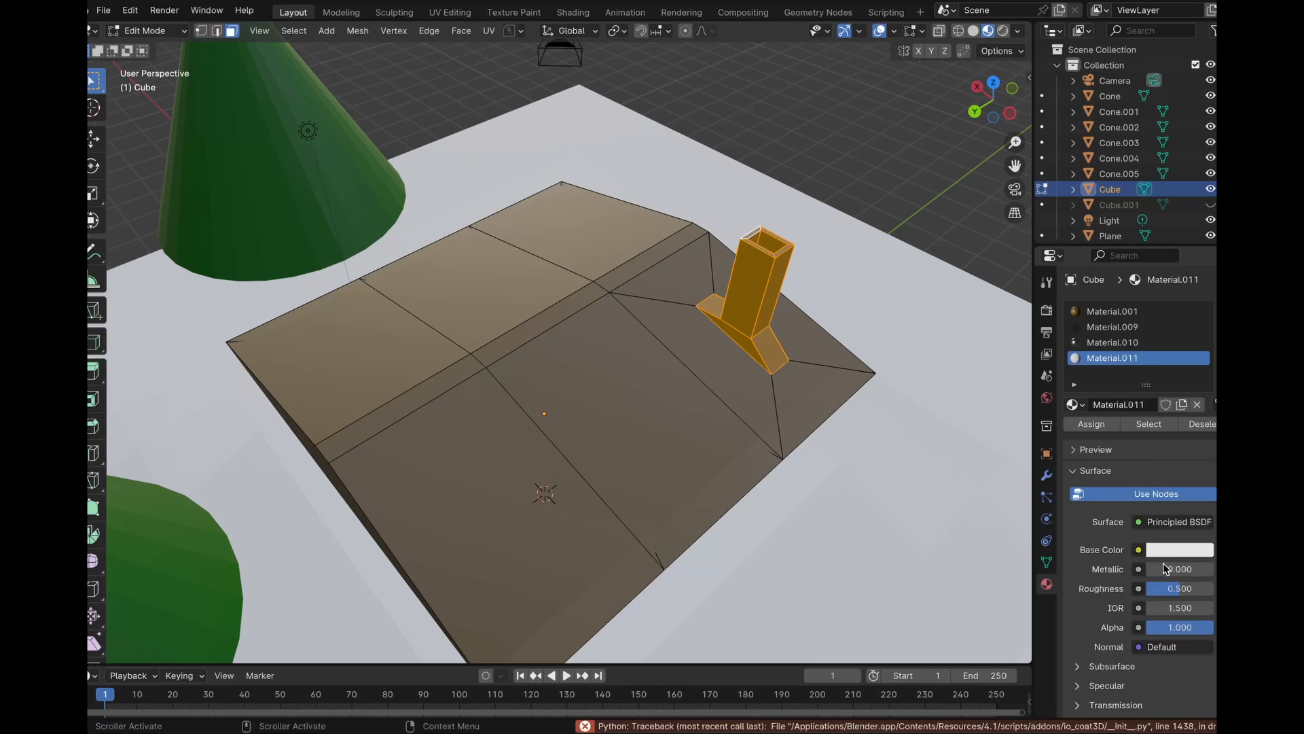
left_click(1163, 552)
left_click(1200, 415)
left_click_drag(1200, 411, 1200, 366)
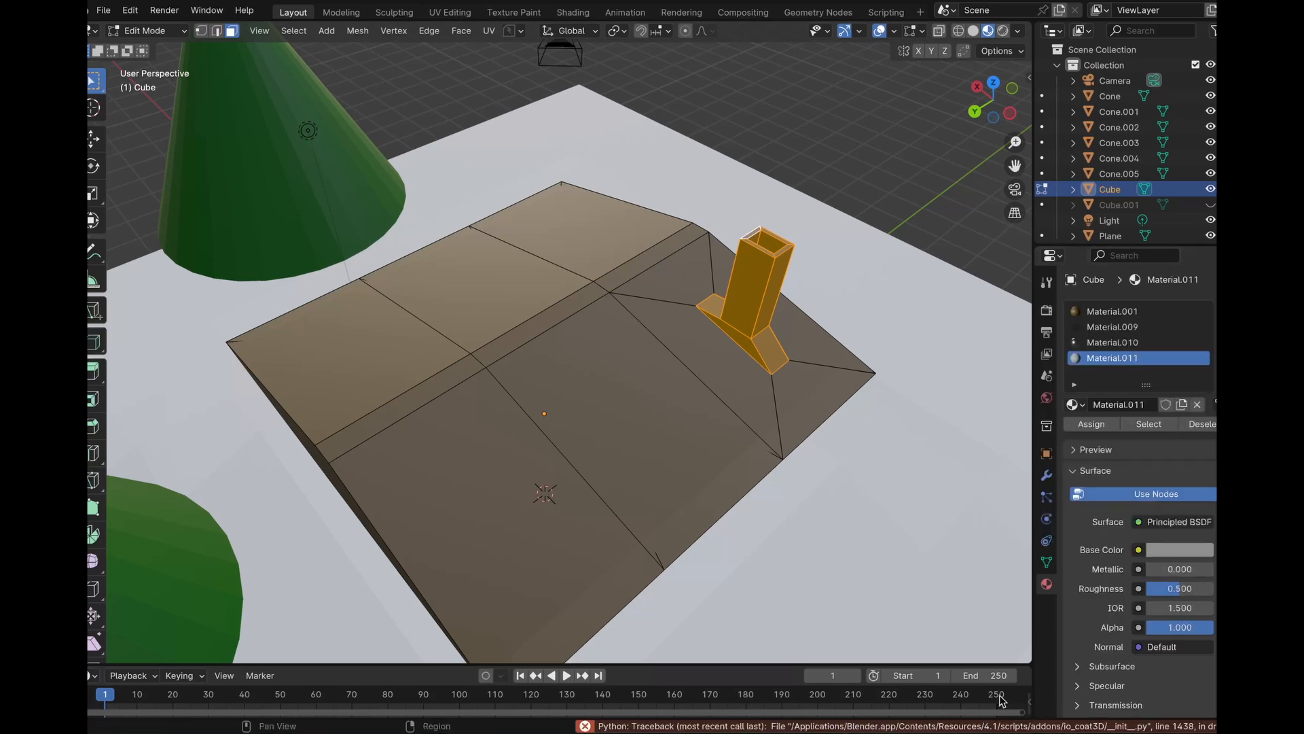
left_click(1098, 419)
left_click(867, 188)
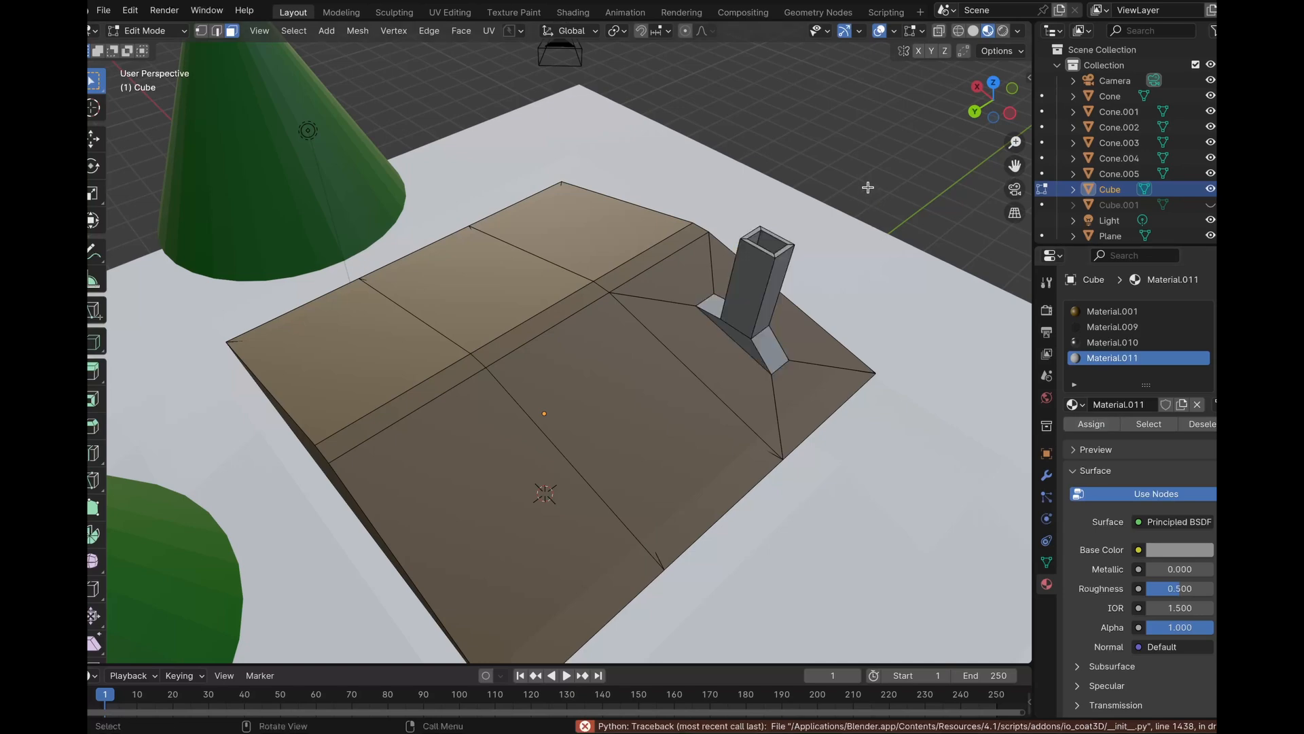
Set the chimney material's roughness to 0.250 and return to Object Mode
scroll(867, 187, "right", 8)
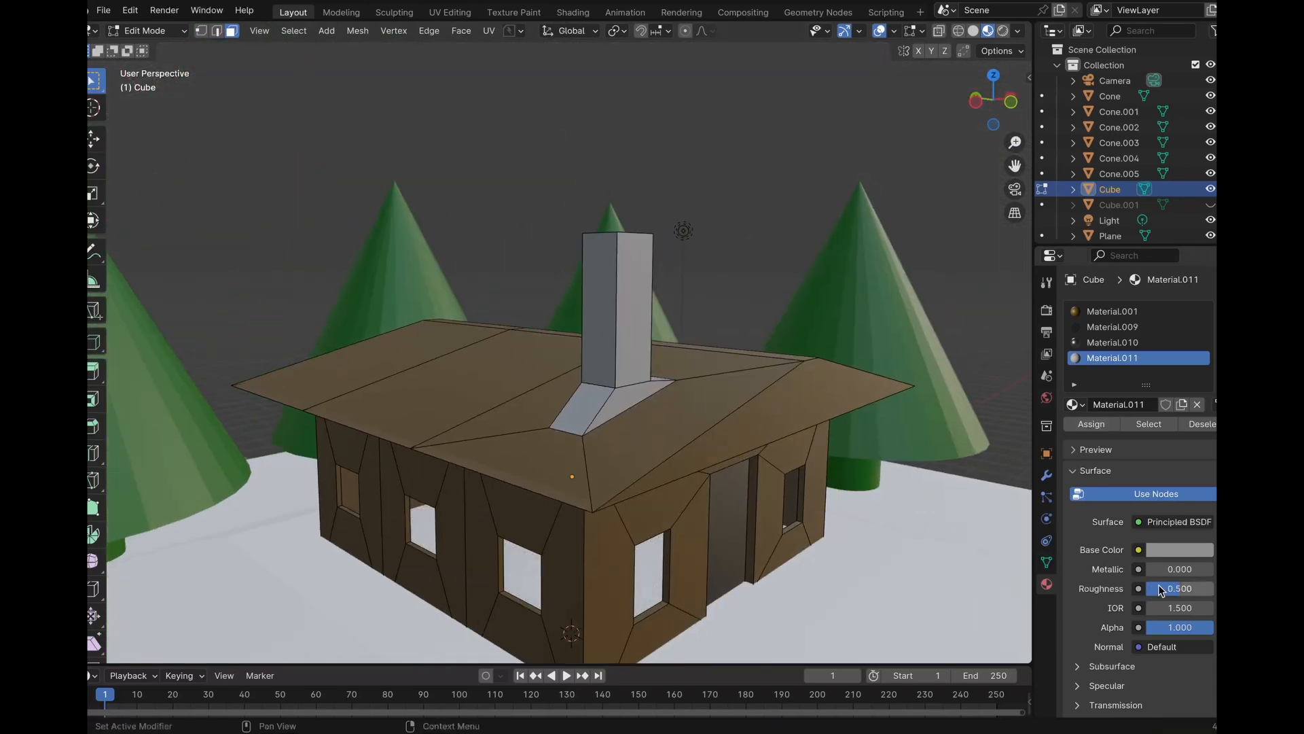
left_click_drag(1171, 588, 1164, 593)
key("Tab")
scroll(751, 257, "down", 6)
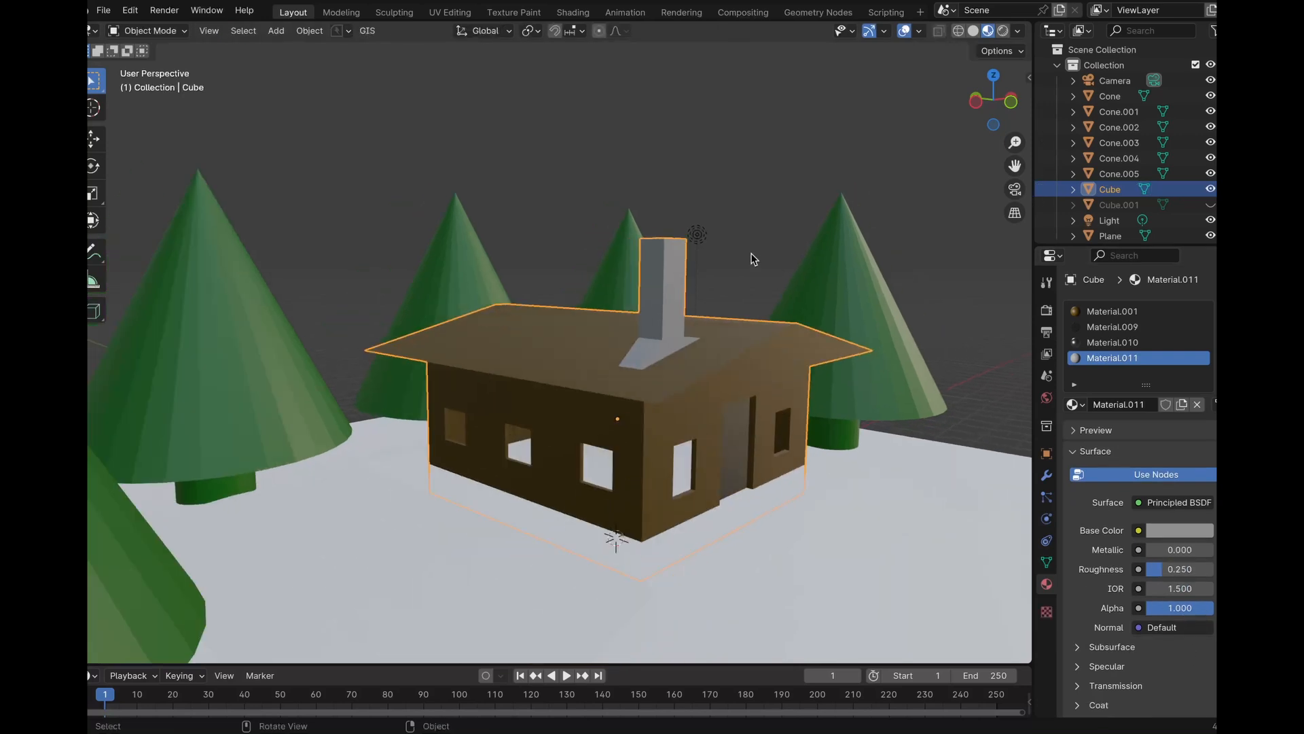
Set the ground plane material's base colour to dark green with hue 0.323, saturation 0.882 and value 0.066
middle_click_drag(752, 254, 704, 263, "shift")
left_click(792, 476)
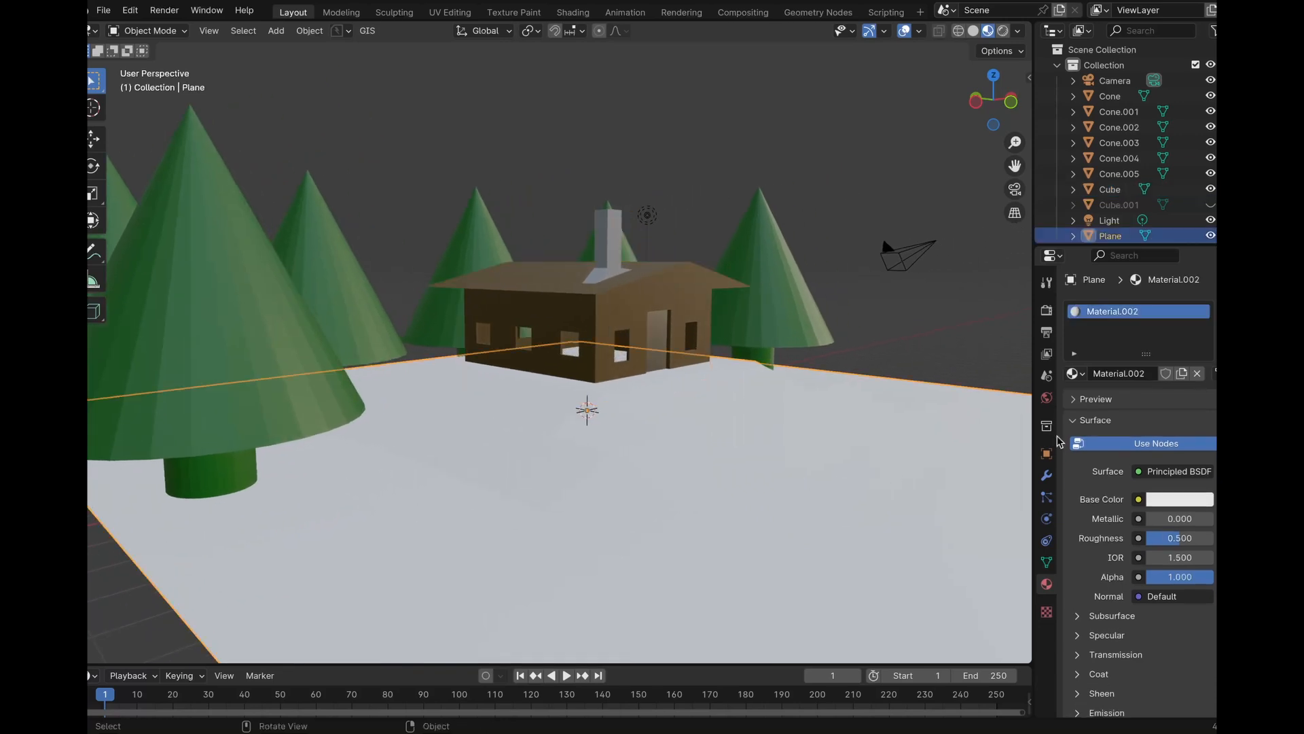
left_click(1169, 503)
left_click_drag(1139, 337, 1076, 304)
left_click_drag(1199, 361, 1199, 351)
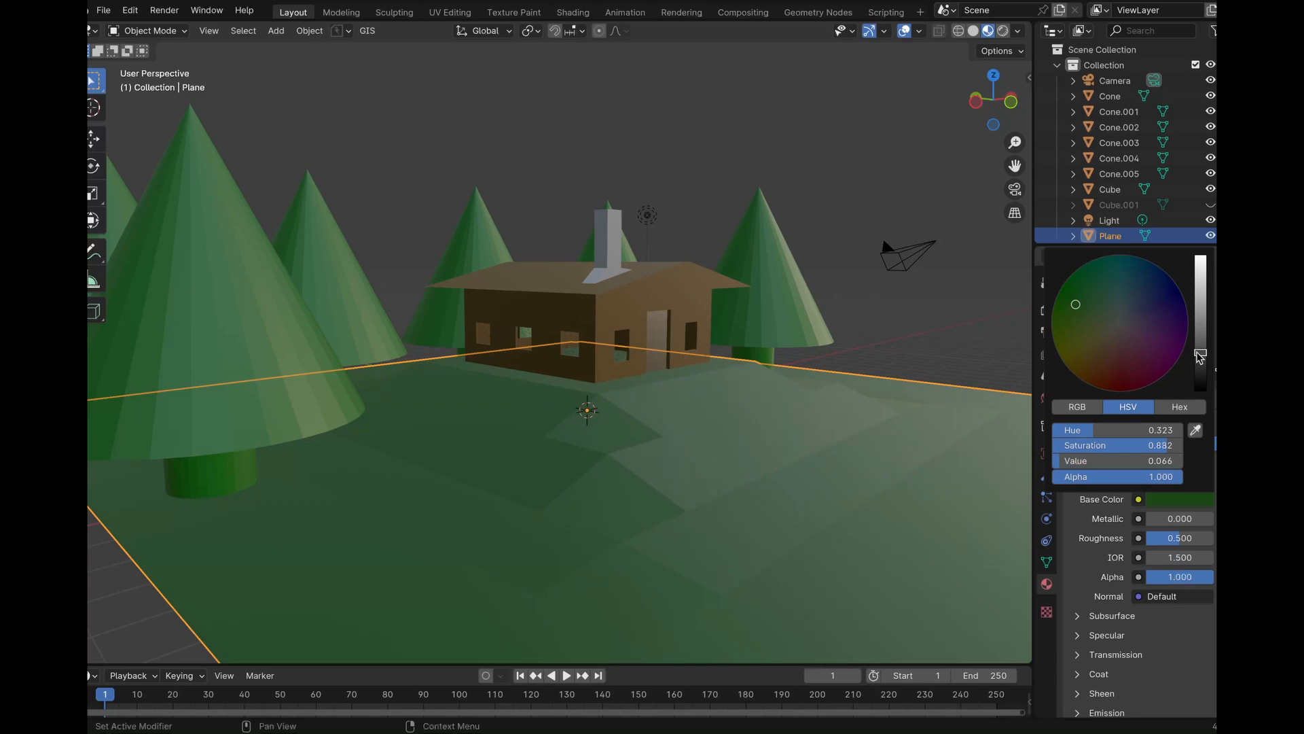
left_click(981, 289)
scroll(754, 353, "up", 2)
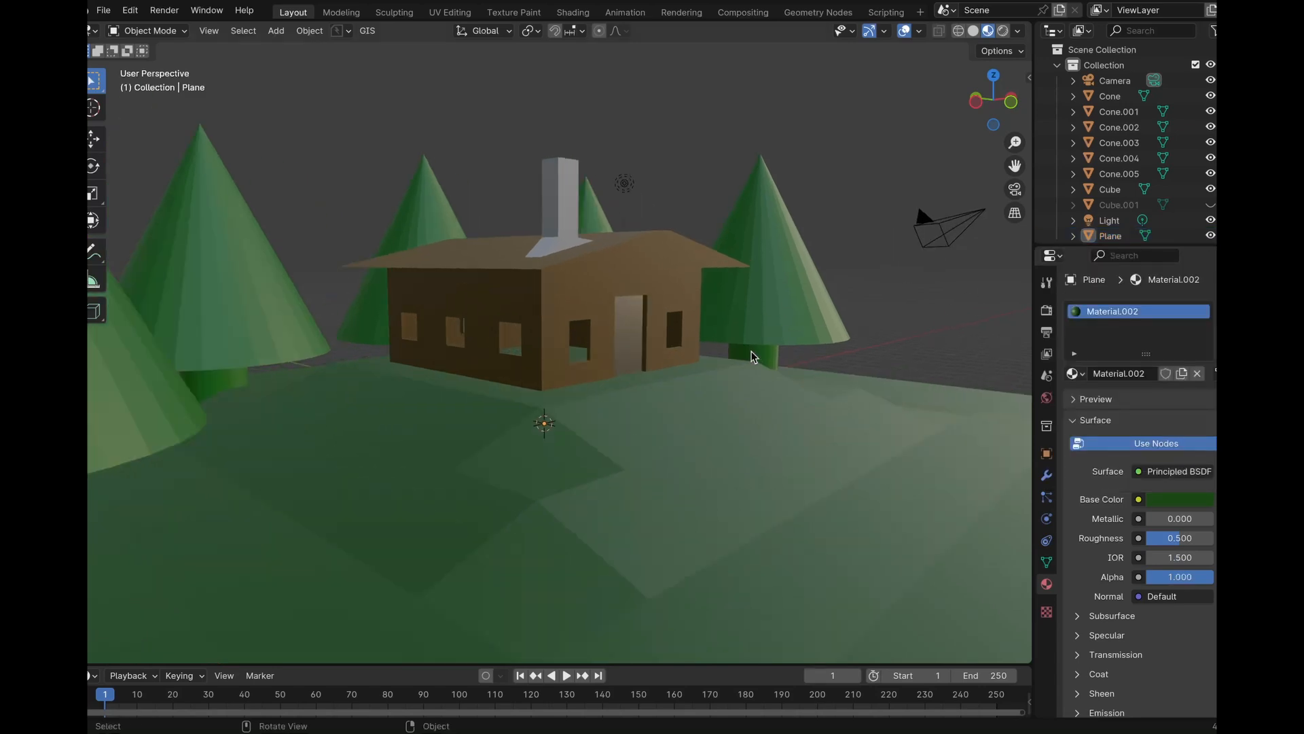
In Edit Mode on the nearest tree, Cone.005, select all linked faces of its trunk
left_click(112, 403)
middle_click_drag(111, 403, 425, 232, "shift")
scroll(486, 246, "up", 3)
key("Tab")
left_click(509, 337)
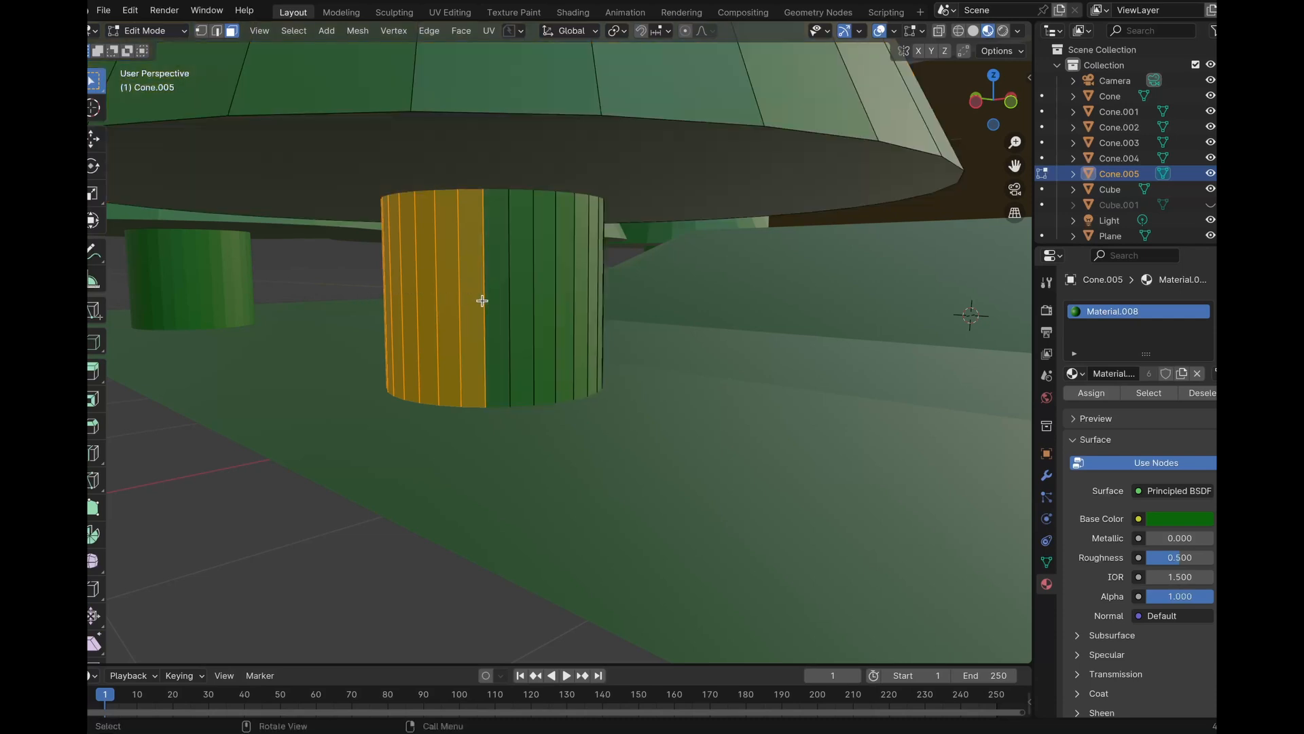
key("ctrl+l")
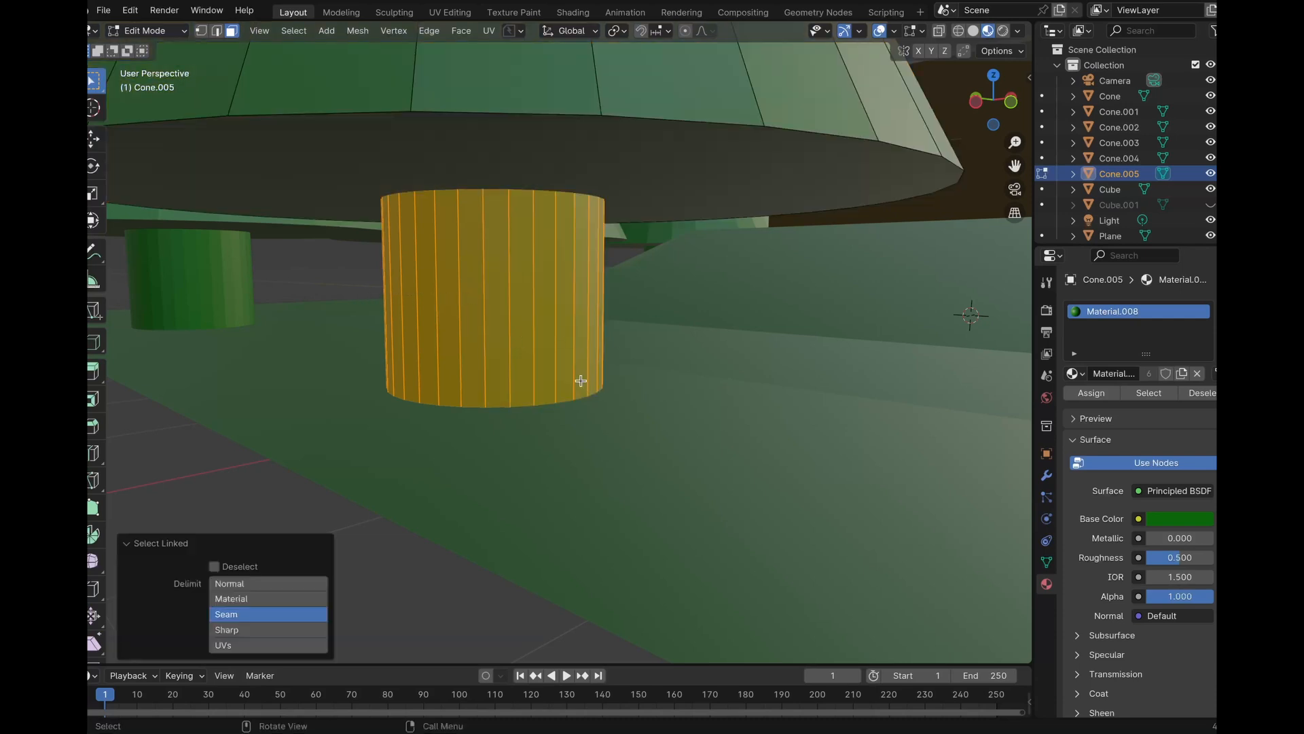
Add a second material with a dark brown base colour to Cone.005, assign it to the trunk, and return to Object Mode
left_click(1224, 311)
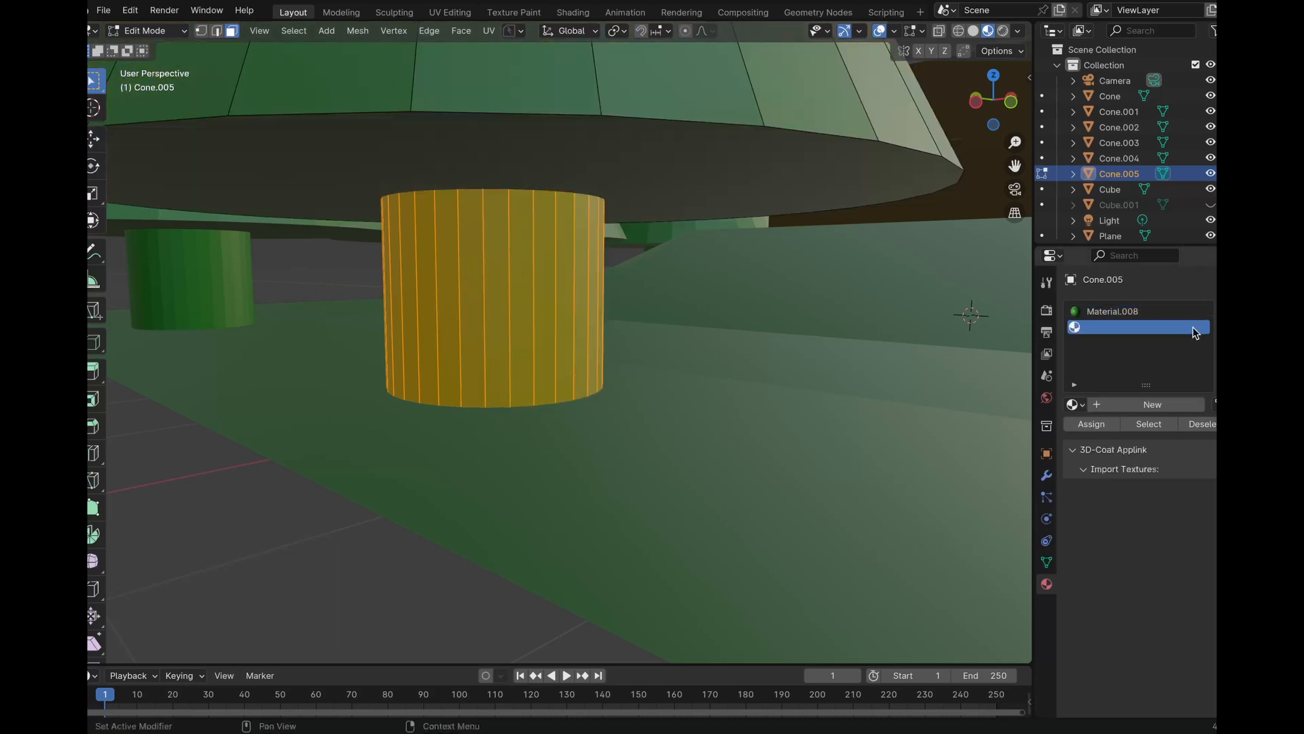
left_click(1152, 403)
left_click(1163, 550)
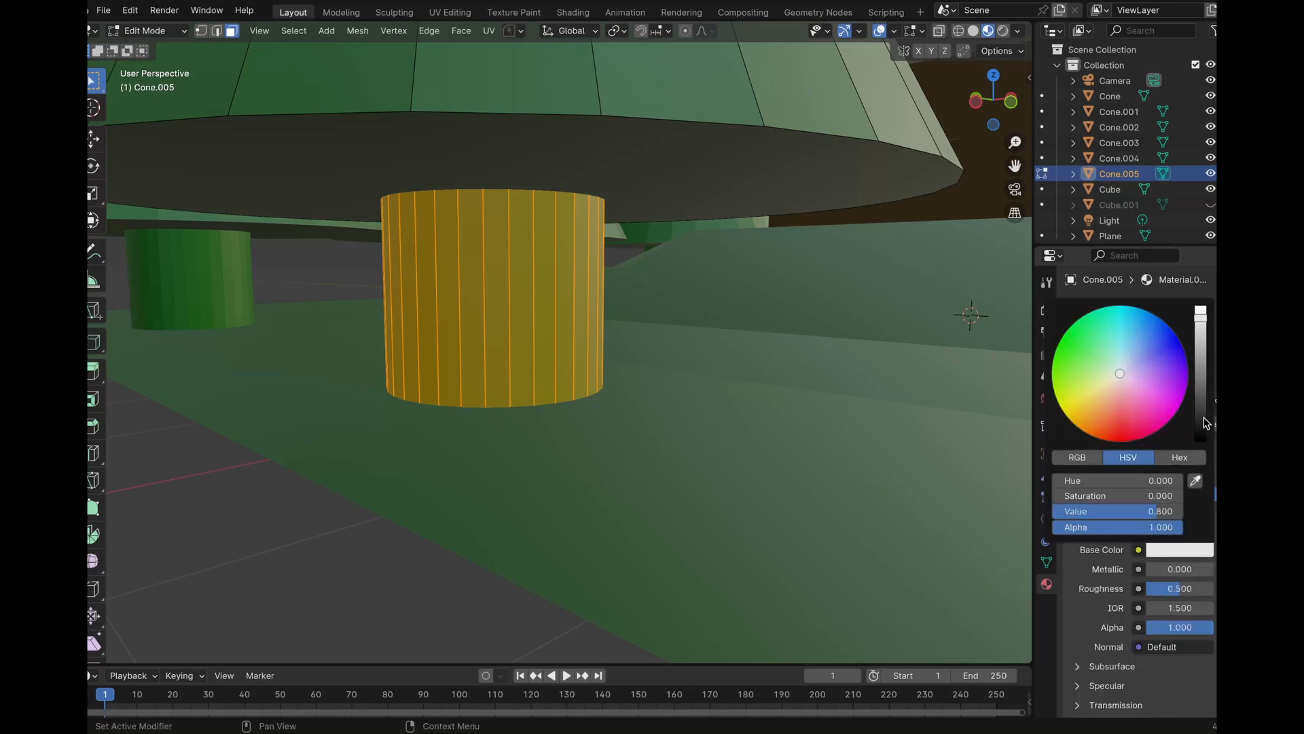
left_click(1205, 423)
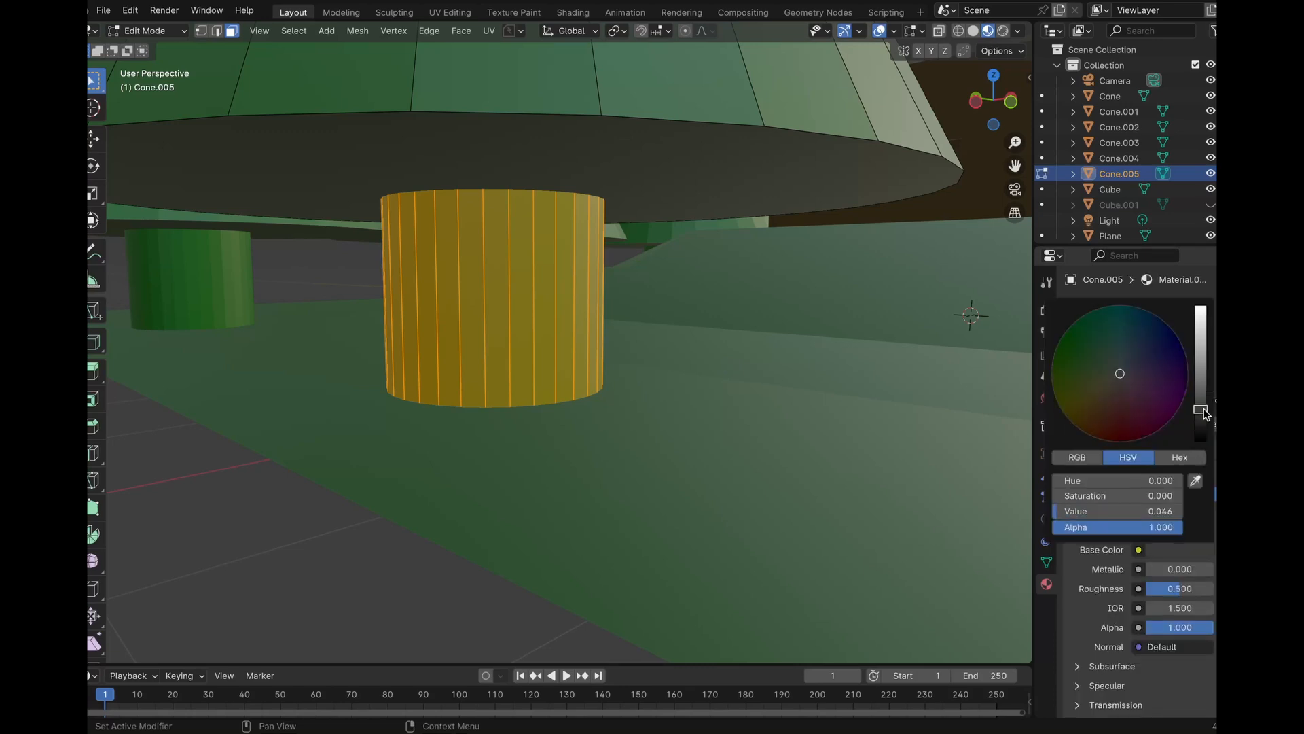
left_click(1179, 548)
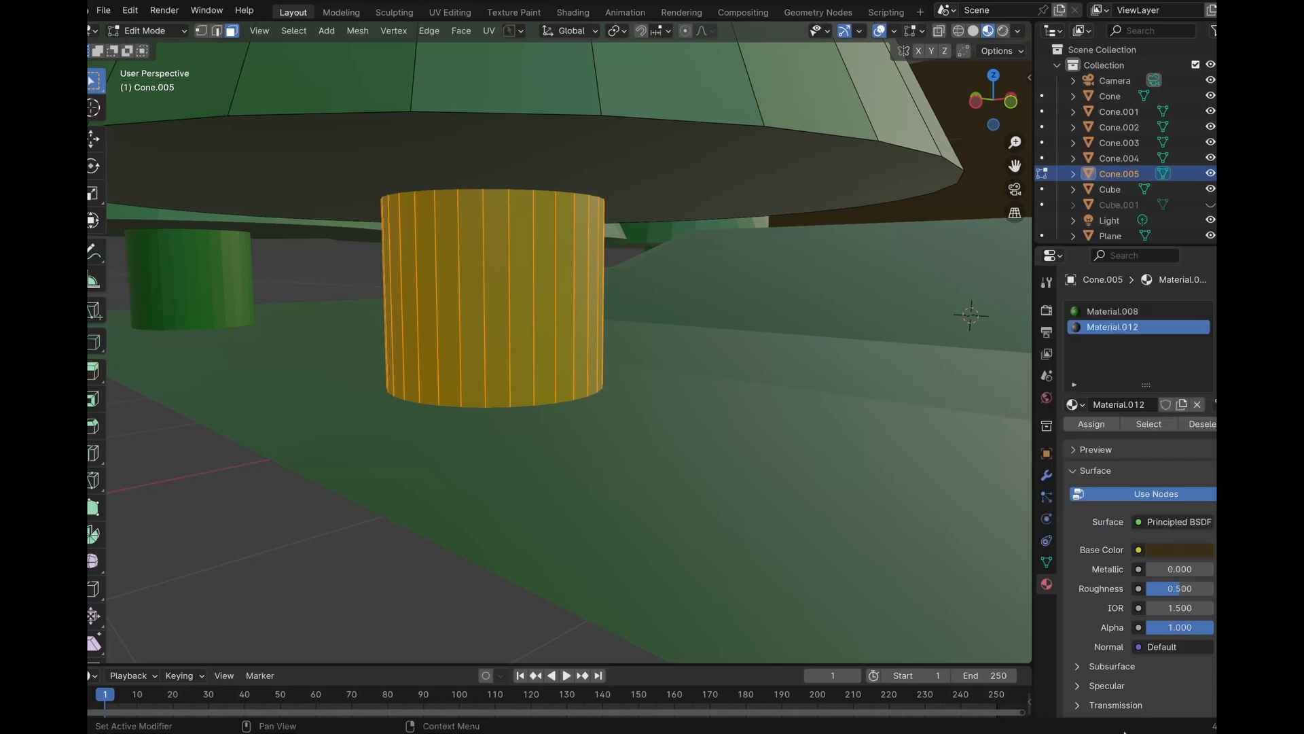
left_click(1090, 423)
left_click(809, 341)
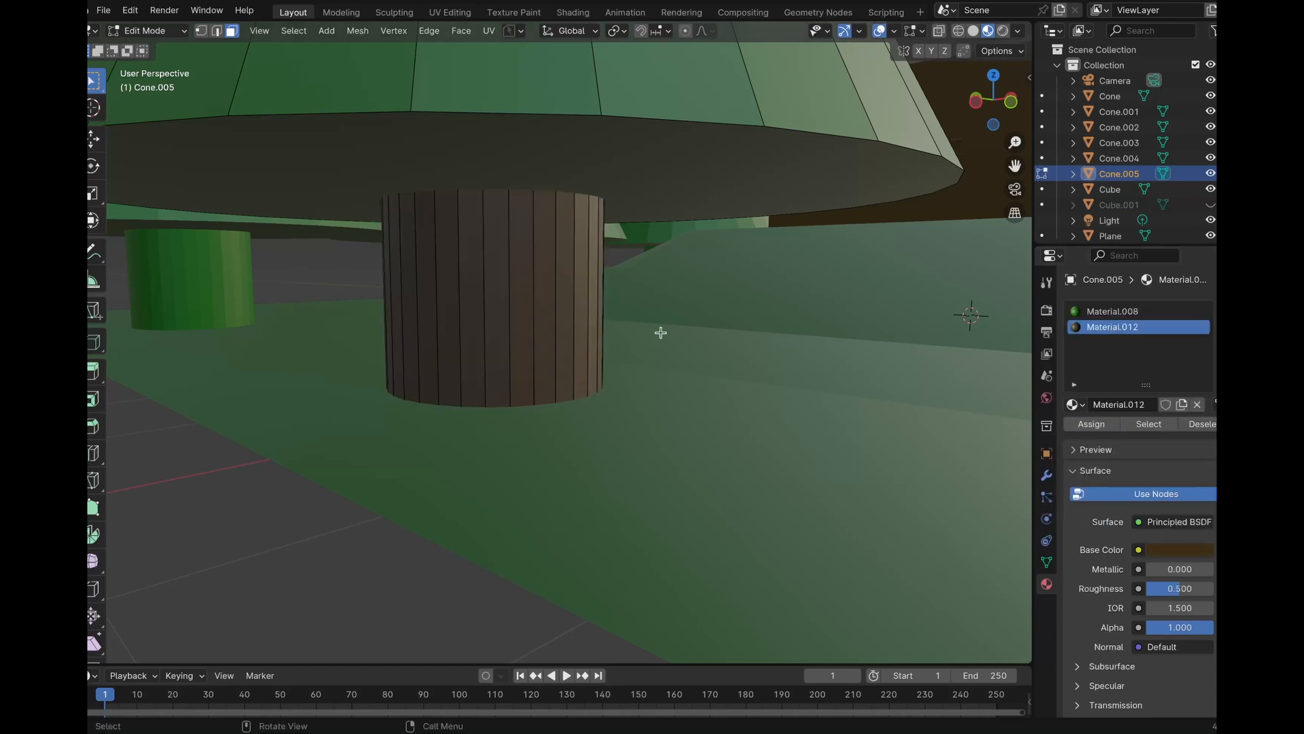
key("Tab")
Select all six cone trees, with the brown-trunked Cone.005 as the active object
scroll(662, 332, "down", 8)
middle_click_drag(662, 331, 543, 307)
left_click(640, 275, "shift")
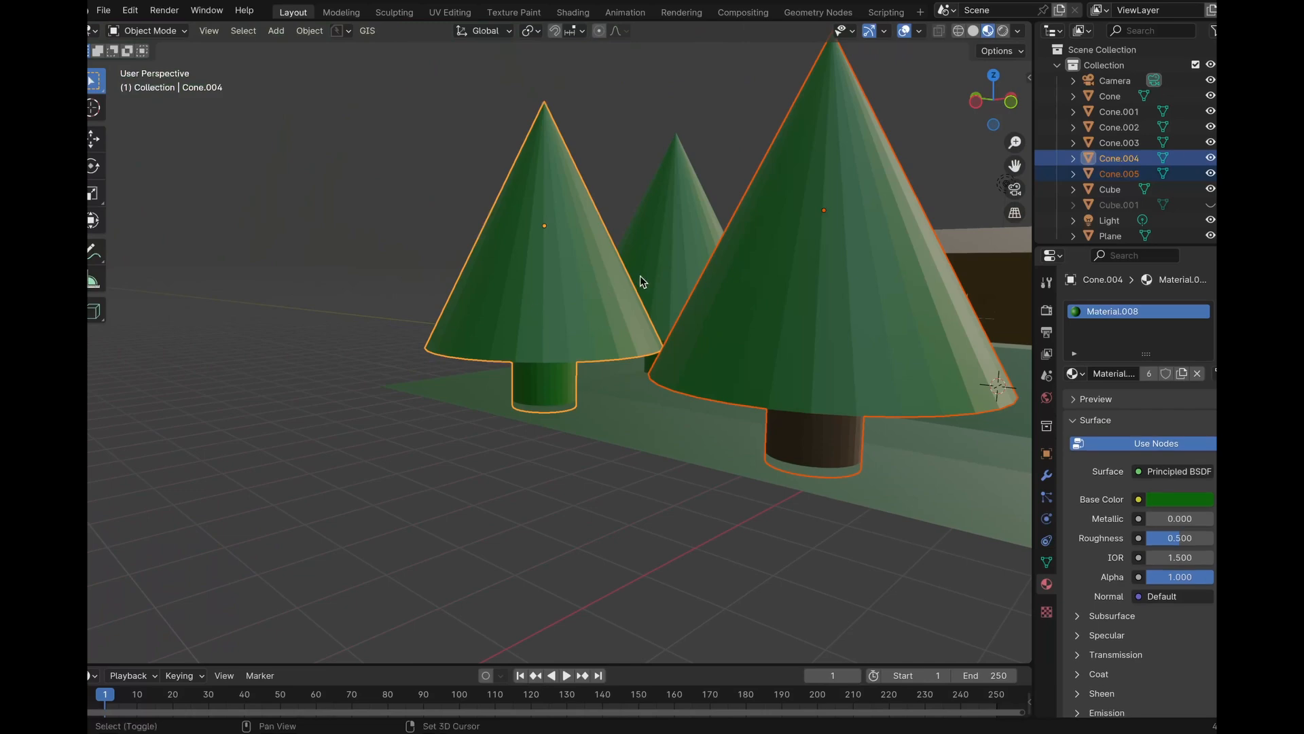
left_click(682, 256, "shift")
middle_click_drag(682, 255, 876, 270)
middle_click_drag(264, 256, 486, 293, "shift")
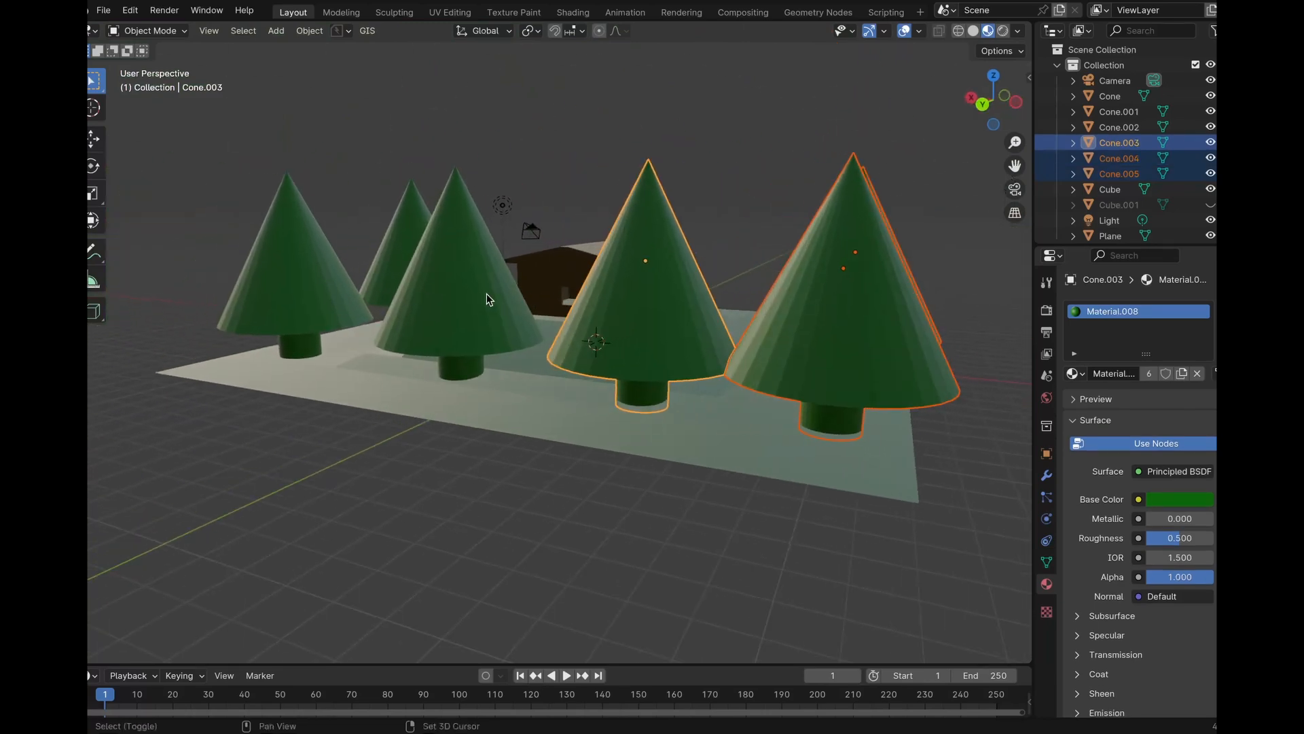
left_click(486, 293, "shift")
left_click(324, 304, "shift")
left_click(400, 233, "shift")
middle_click_drag(401, 233, 218, 249)
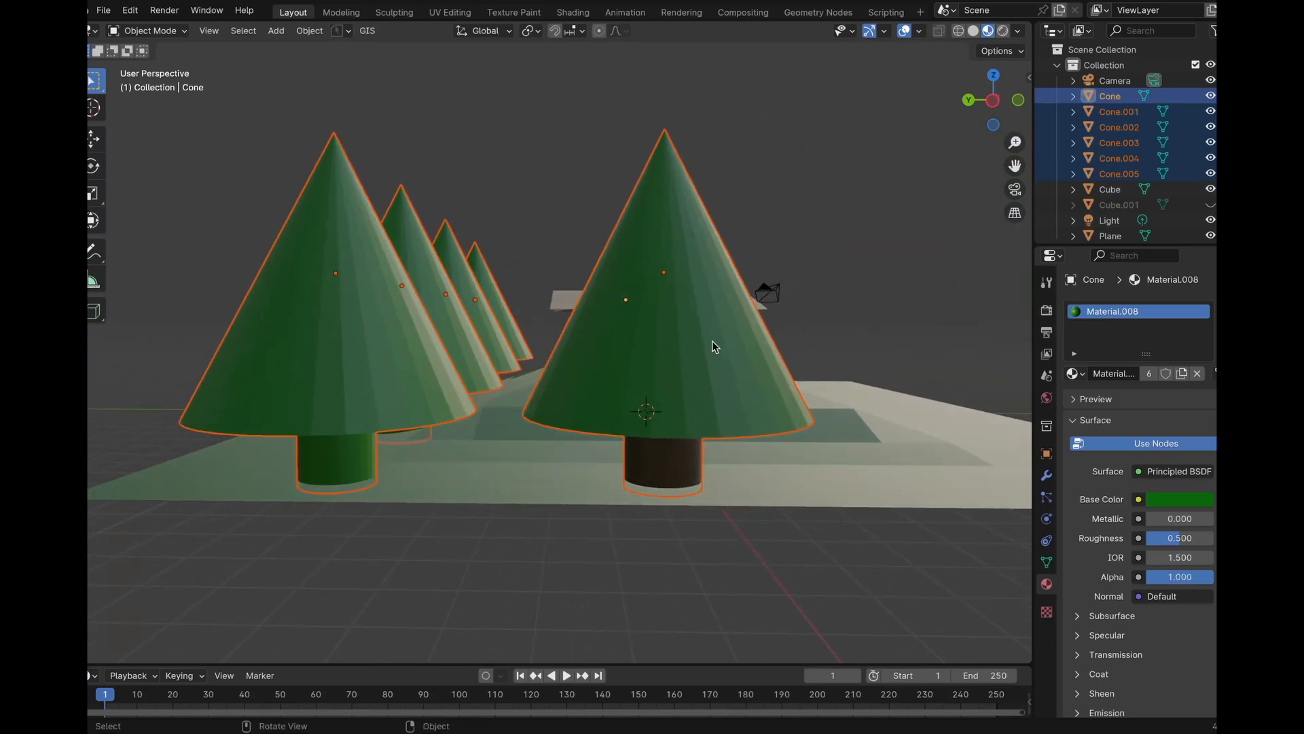
scroll(567, 303, "down", 2)
middle_click_drag(567, 303, 552, 424, "shift")
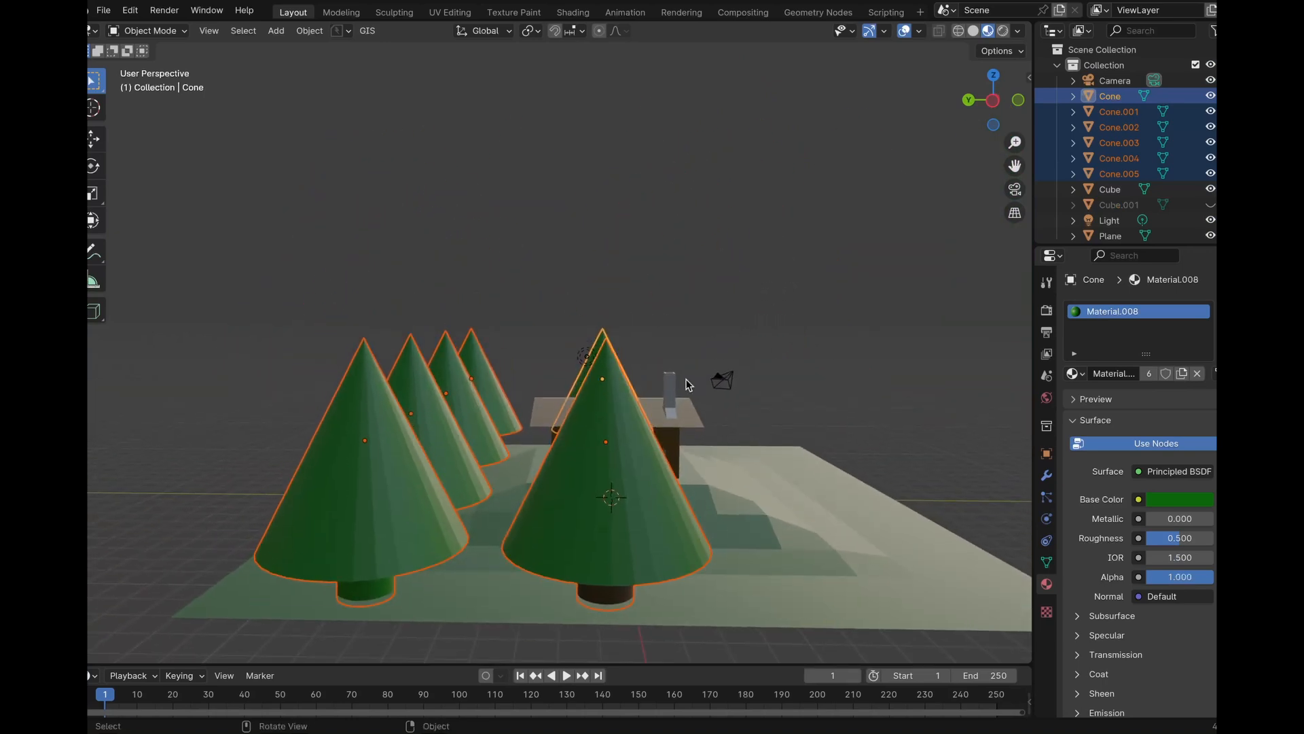
left_click(622, 504, "shift")
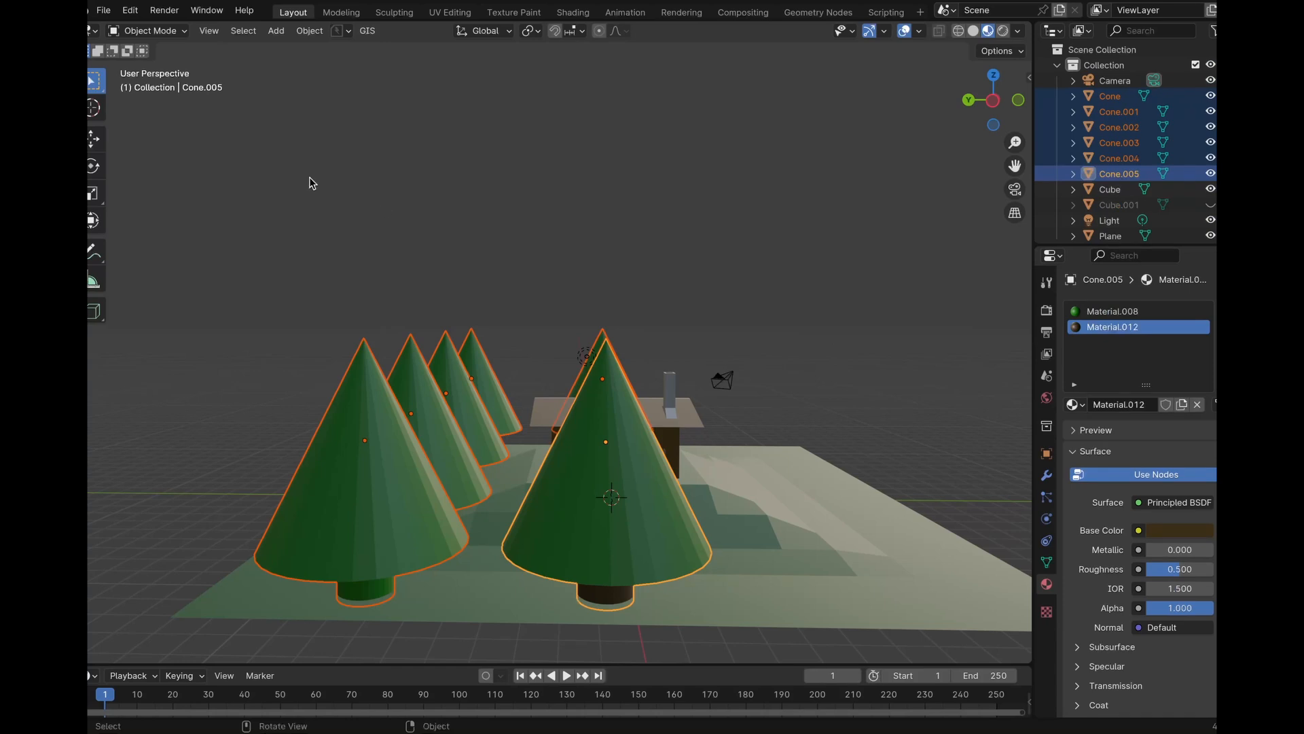
Apply Link Object Data from Cone.005 to the other selected trees, and clear the selection
left_click(302, 32)
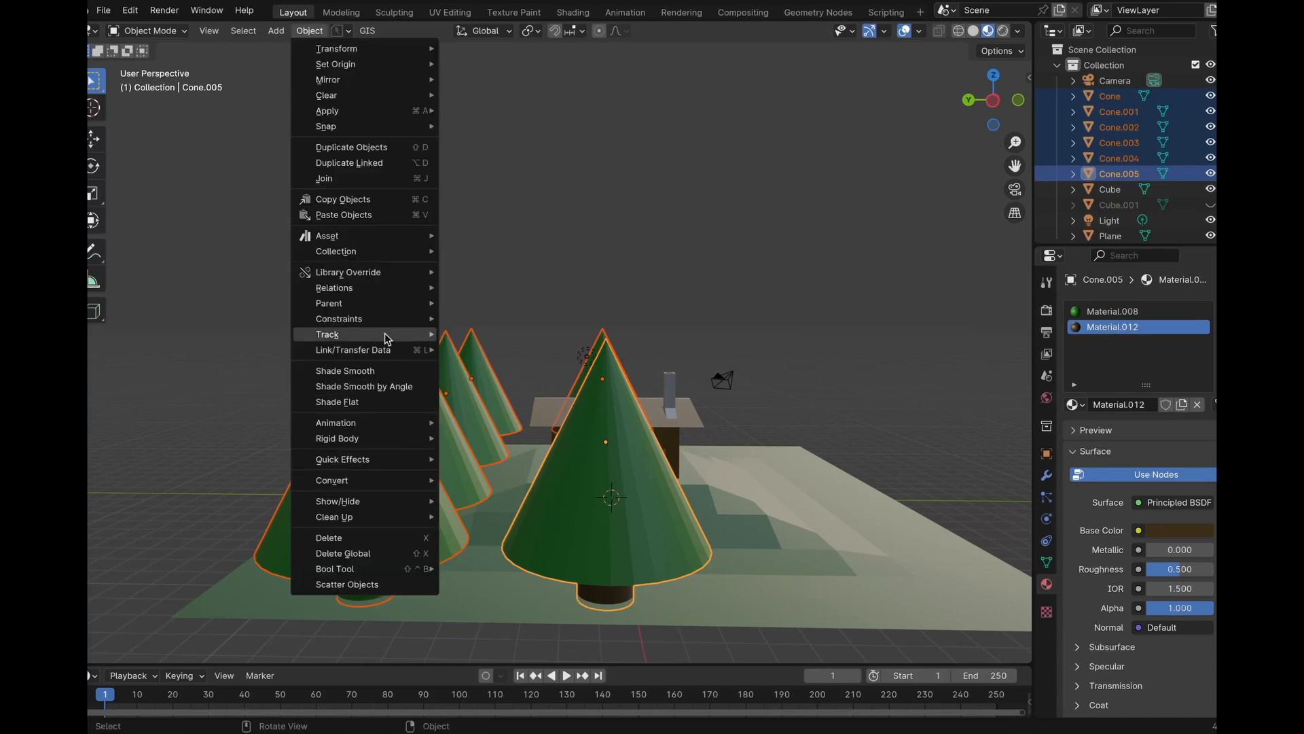
mouse_move(392, 354)
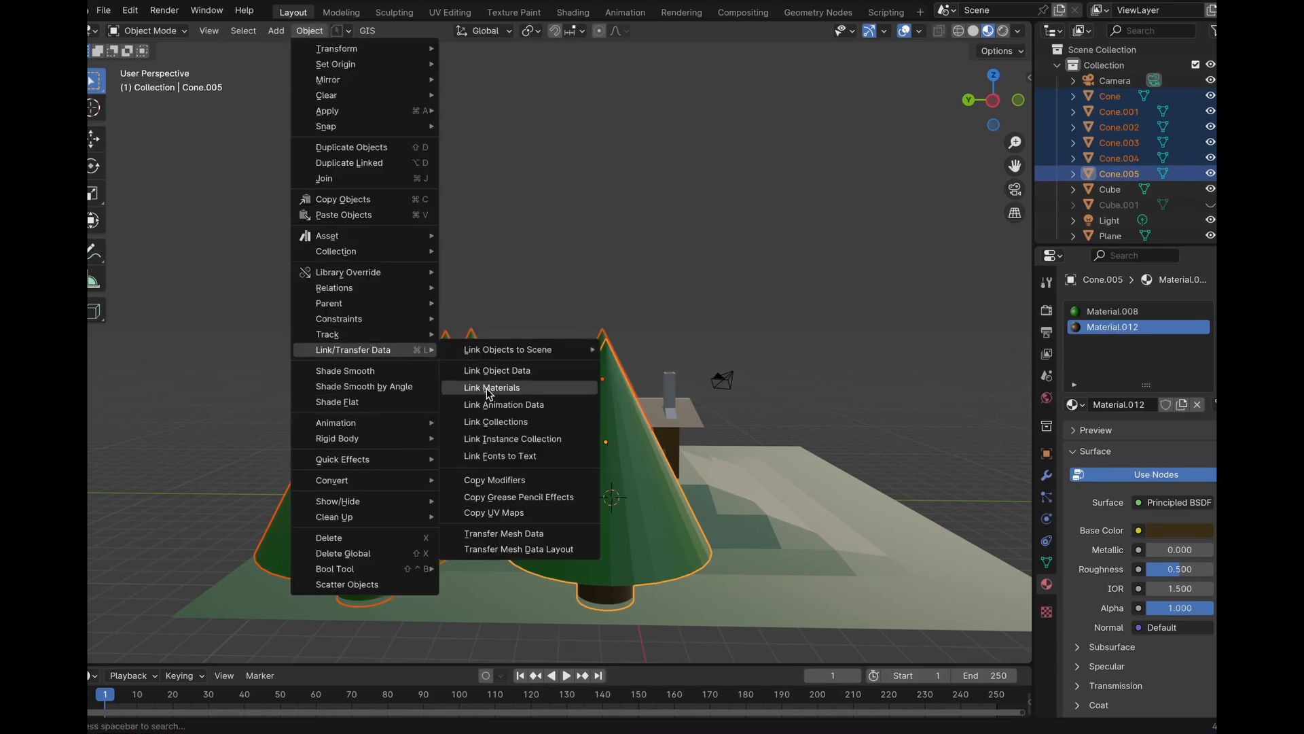
left_click(535, 372)
left_click(627, 292)
Inspect the coloured trees, house and ground from several angles and distances
scroll(628, 291, "down", 10)
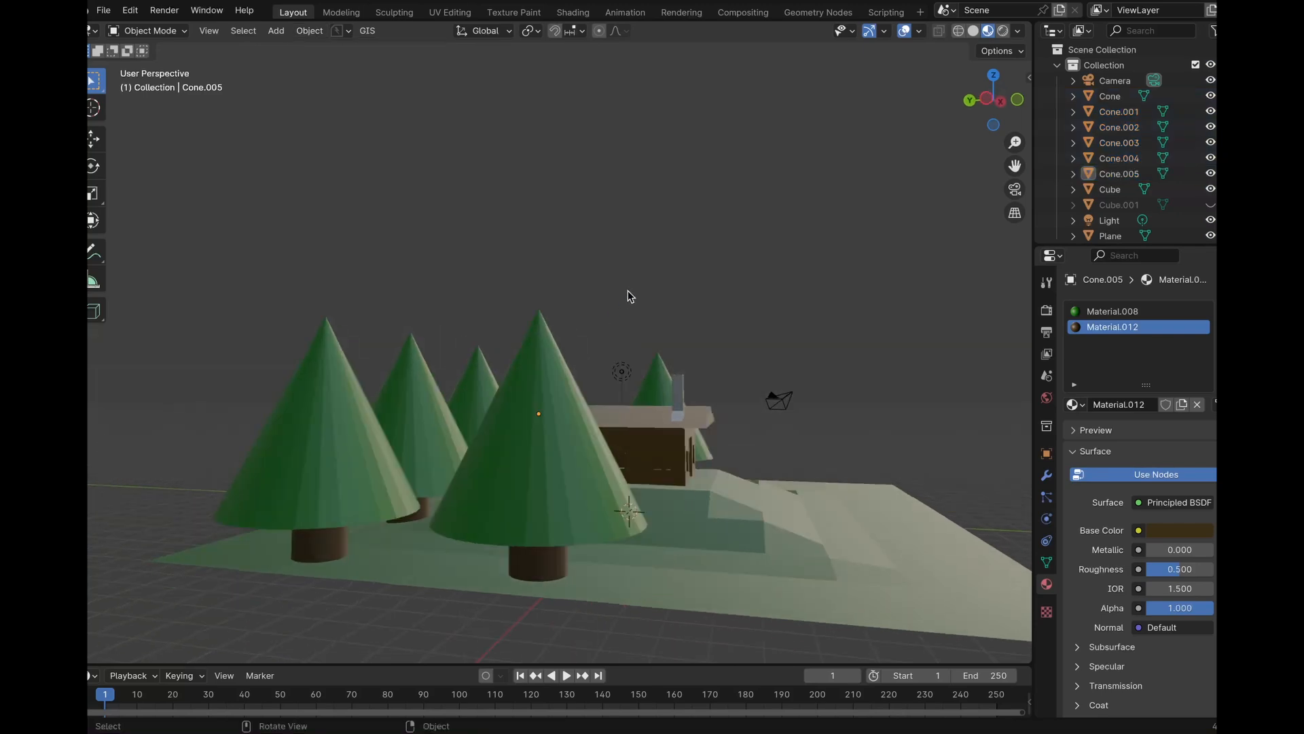
scroll(627, 292, "up", 8)
scroll(628, 291, "up", 8)
scroll(627, 290, "right", 8)
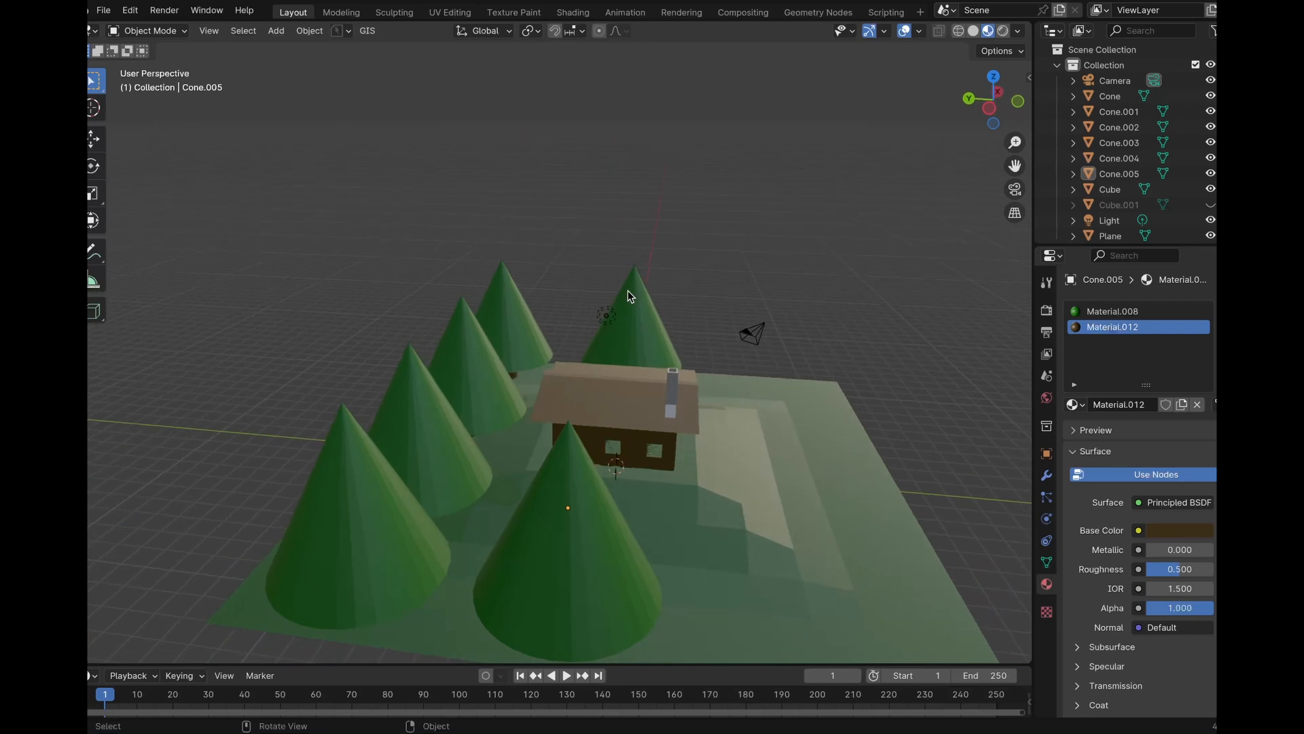
scroll(627, 291, "down", 10)
scroll(627, 290, "up", 3)
scroll(628, 291, "down", 5)
scroll(627, 290, "up", 8)
scroll(628, 291, "left", 4)
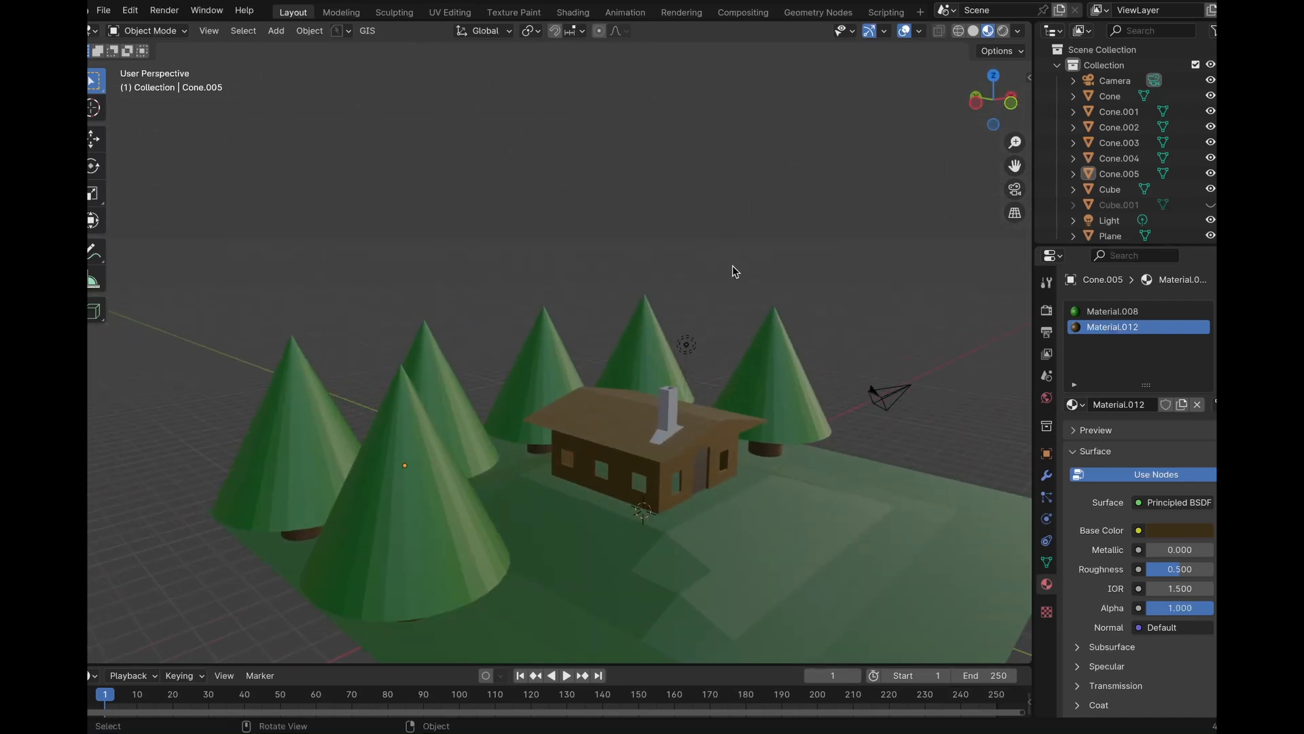
scroll(743, 320, "down", 4, "shift")
scroll(743, 319, "down", 3)
scroll(743, 319, "up", 3)
scroll(743, 320, "left", 2, "shift")
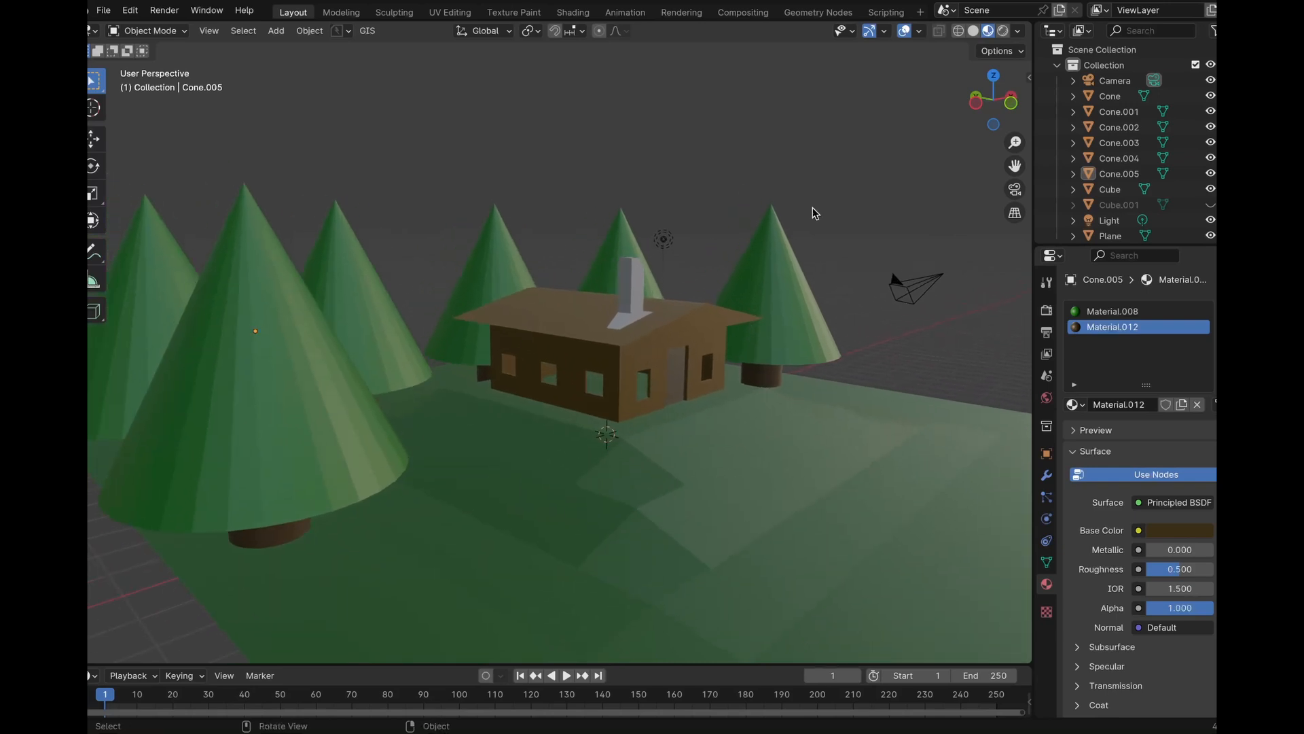
mouse_move(867, 6)
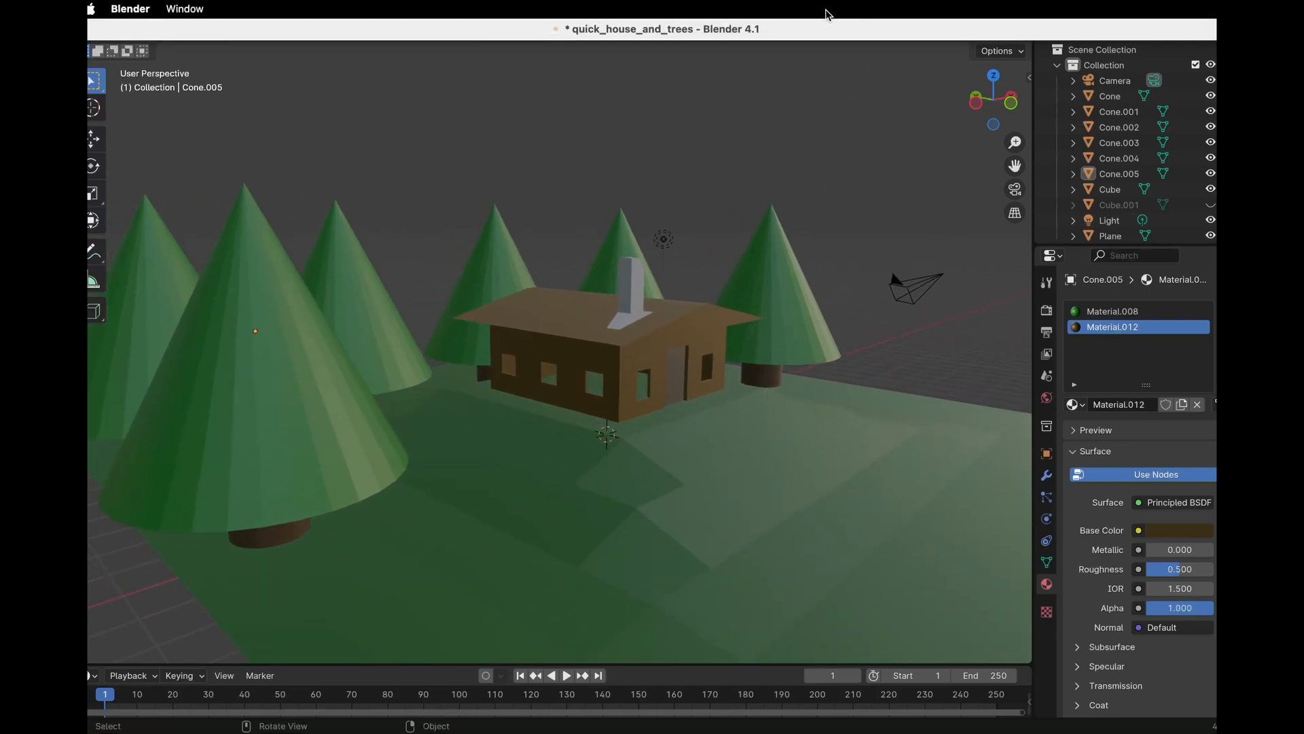